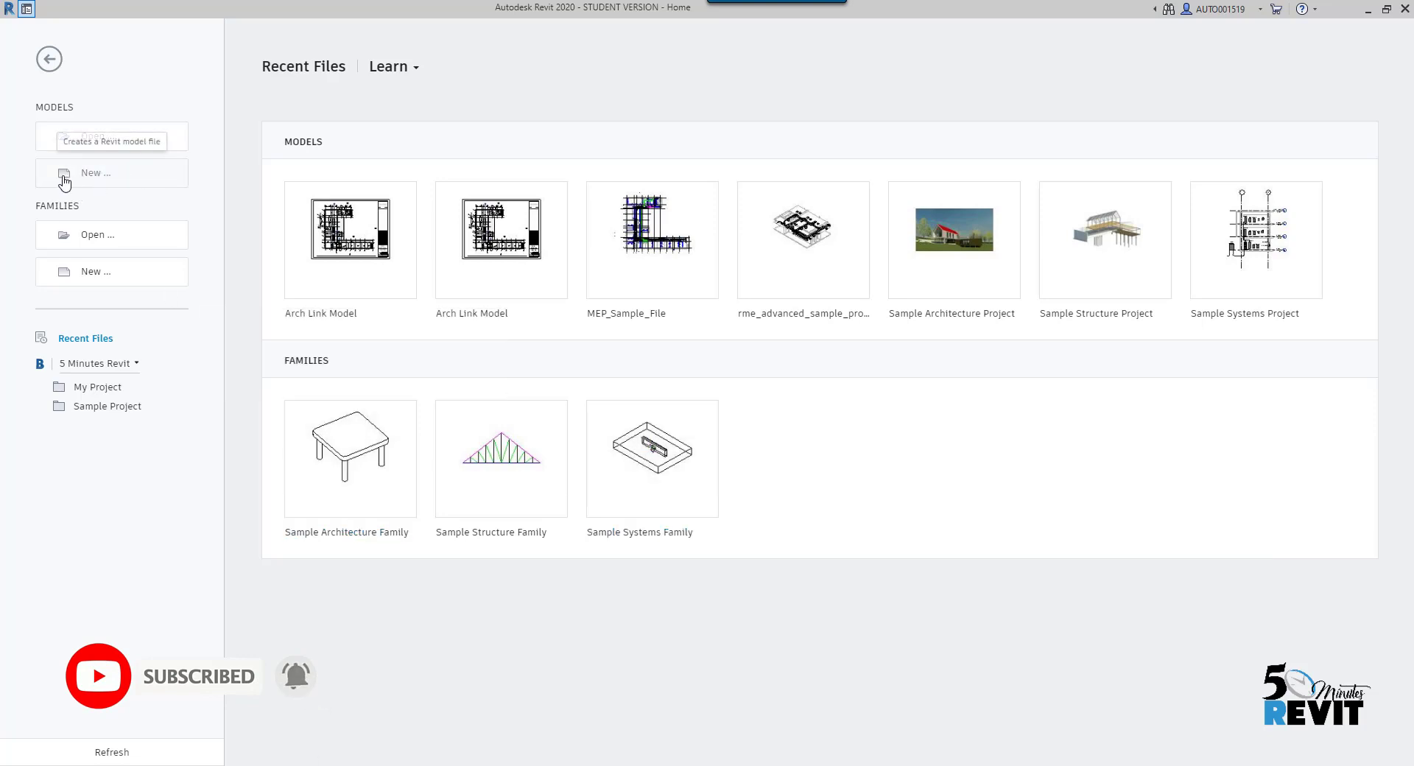
Step: Create a new project from the French_INTL Mechanical-Default_MetricFRA.rte template
{"action": "left_click", "coordinate": [64, 180]}
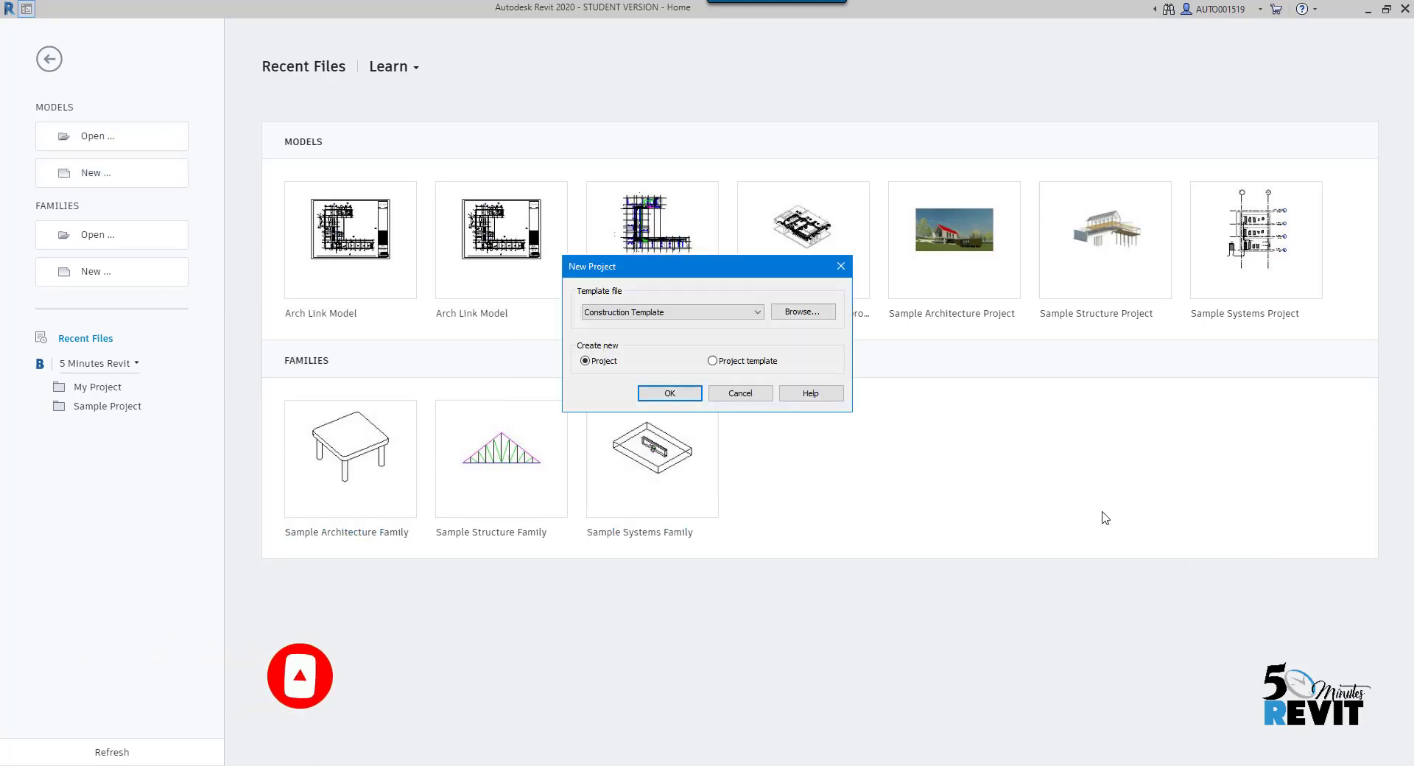
{"action": "left_click", "coordinate": [636, 314]}
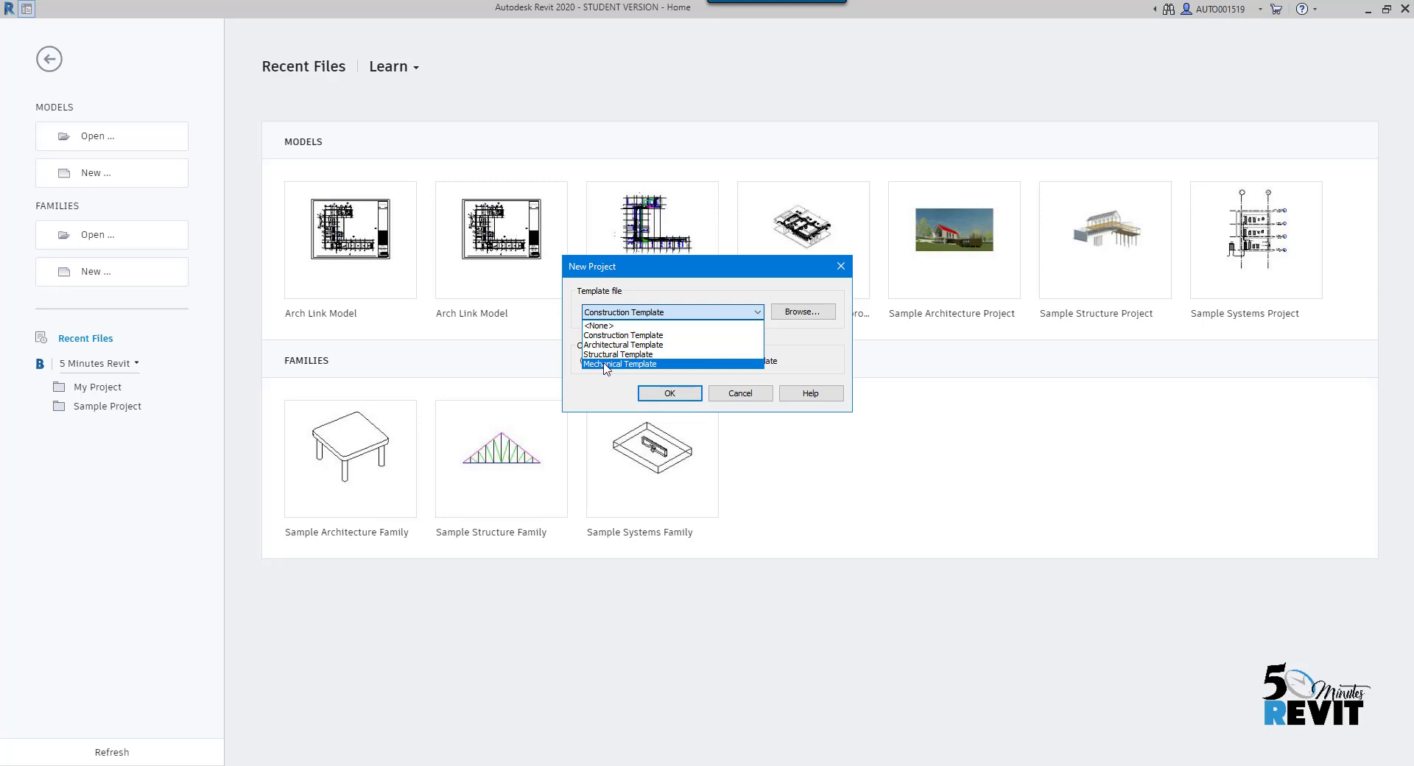
{"action": "left_click", "coordinate": [807, 335]}
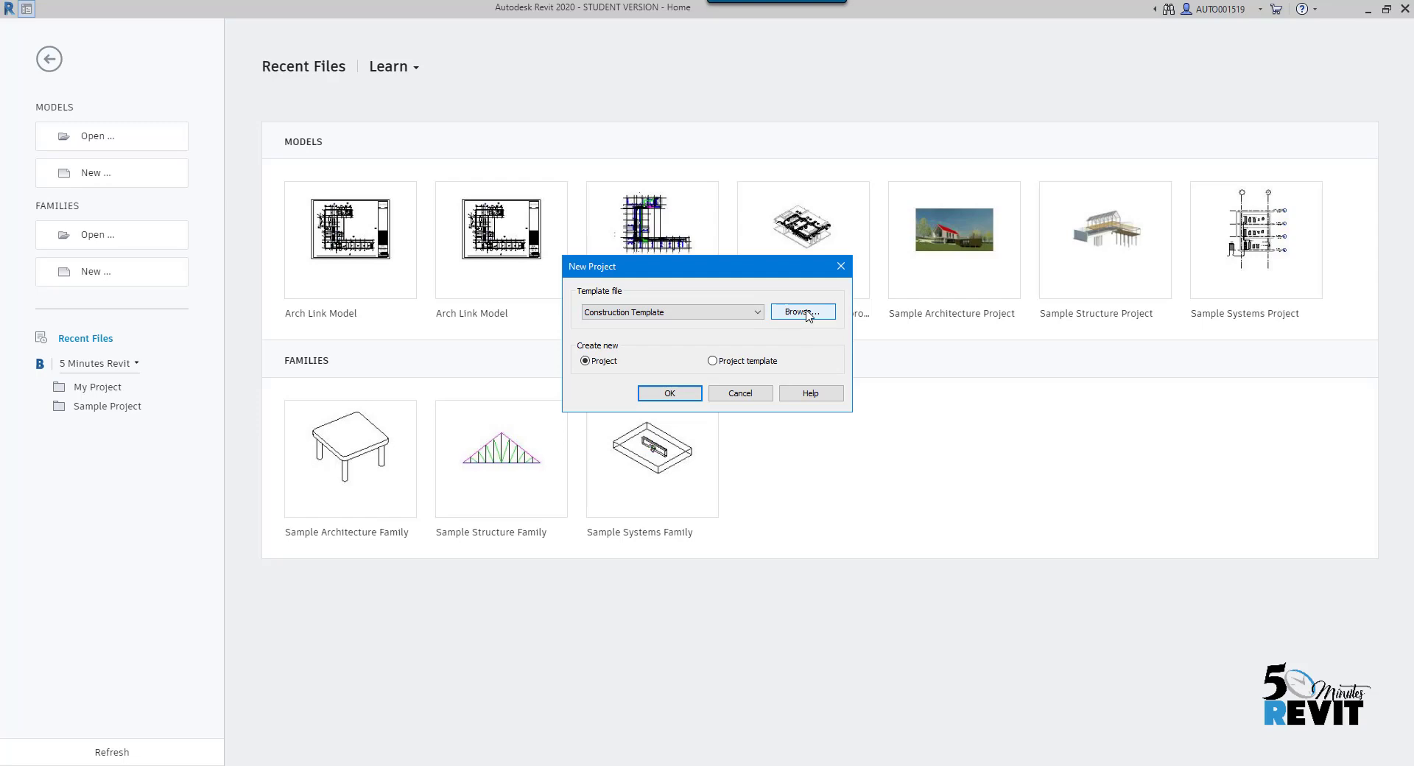
{"action": "left_click", "coordinate": [803, 312]}
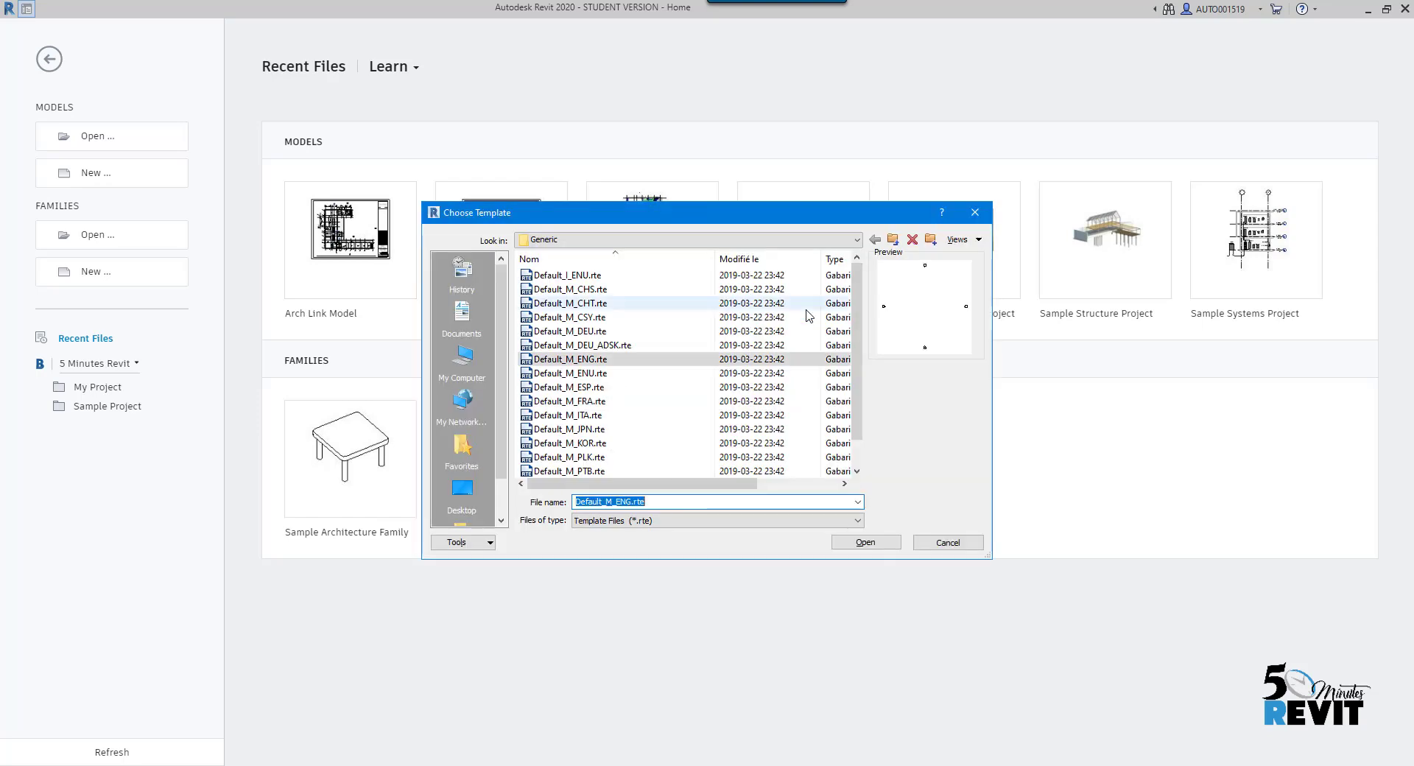
{"action": "left_click", "coordinate": [856, 240]}
{"action": "left_click", "coordinate": [638, 292]}
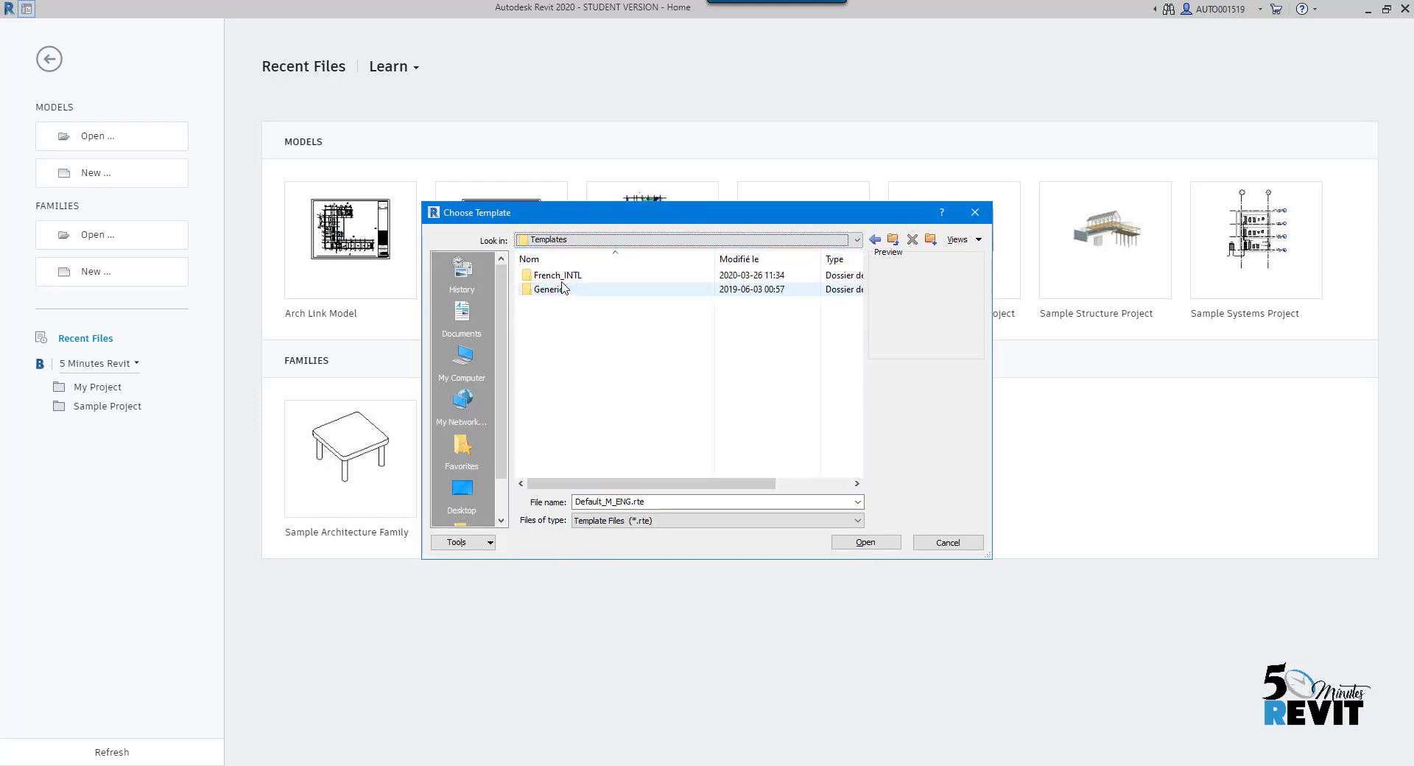
{"action": "double_click", "coordinate": [648, 277]}
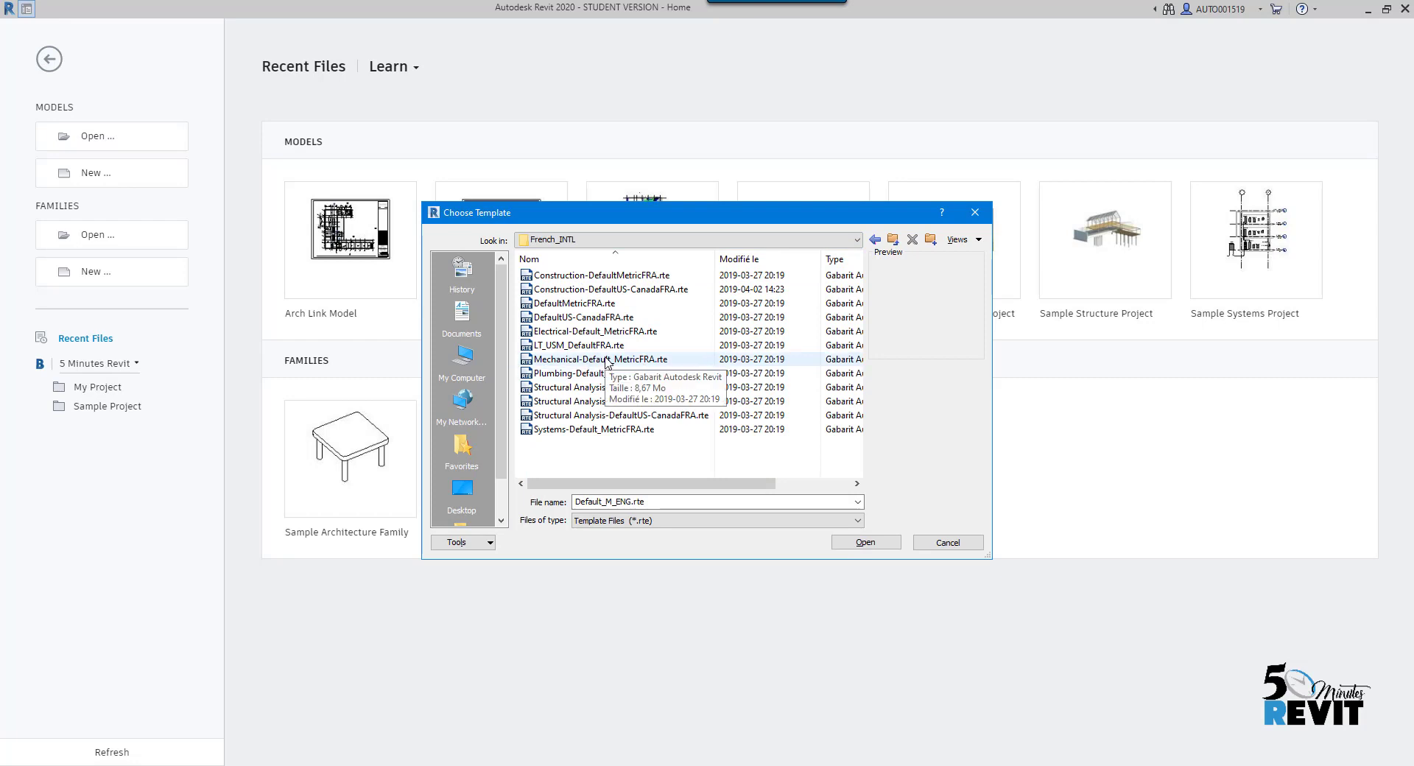
{"action": "left_click", "coordinate": [642, 360]}
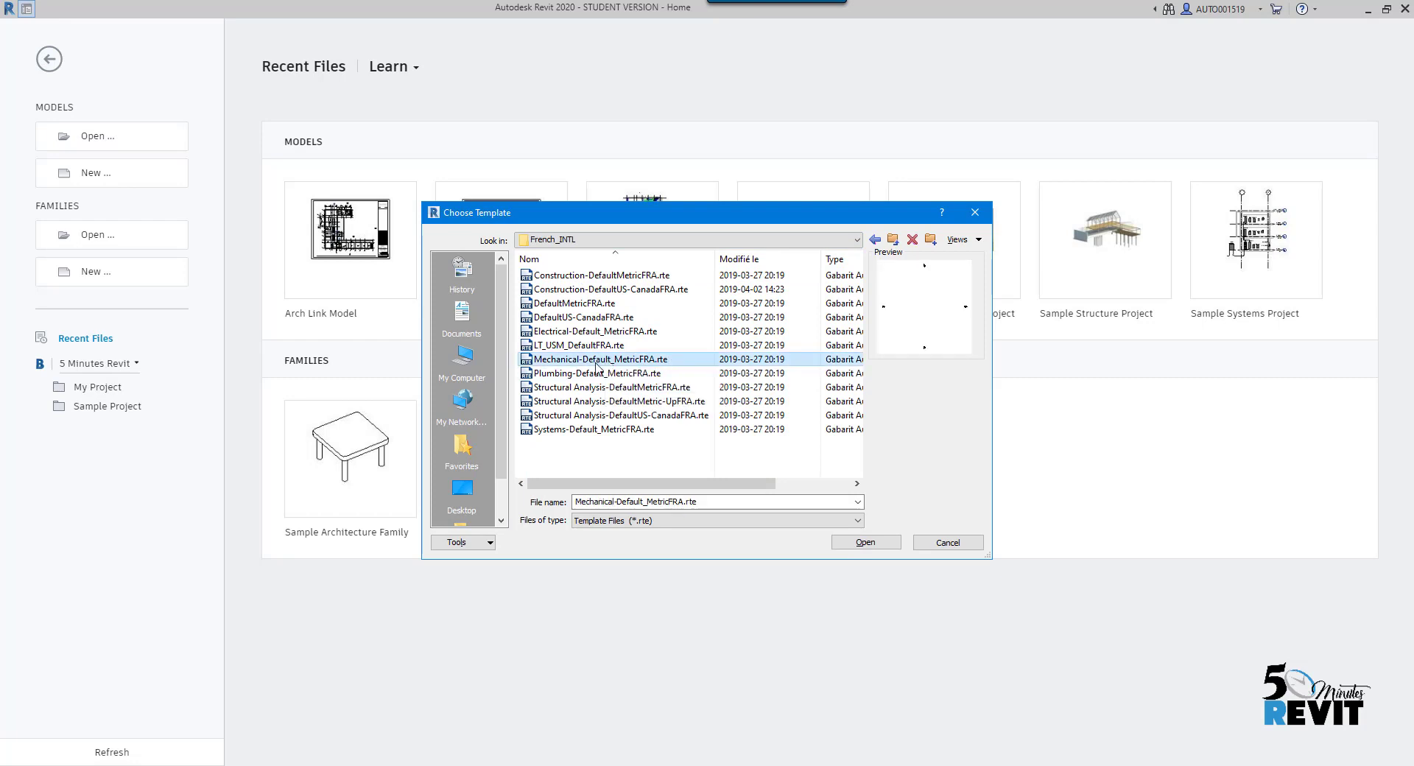
{"action": "left_click", "coordinate": [867, 543]}
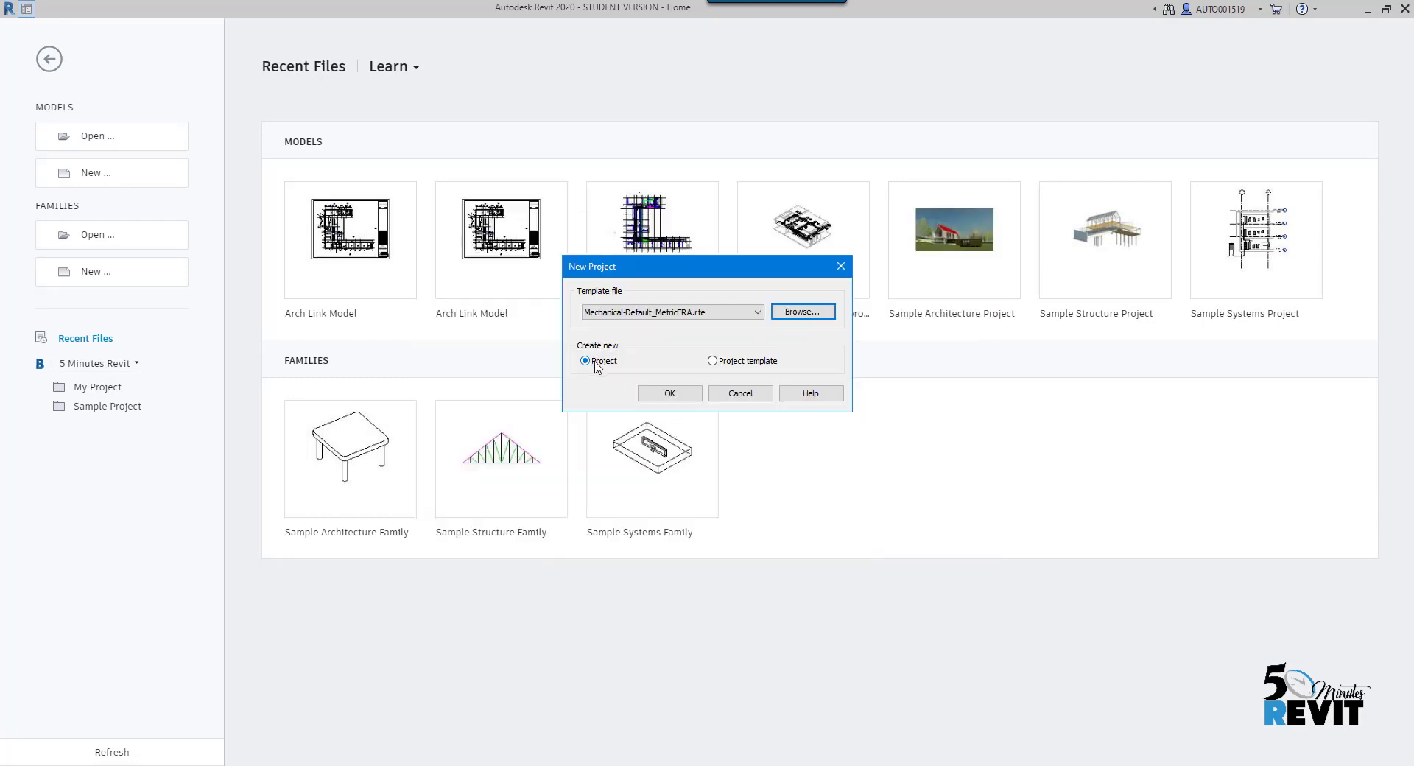
{"action": "left_click", "coordinate": [676, 396]}
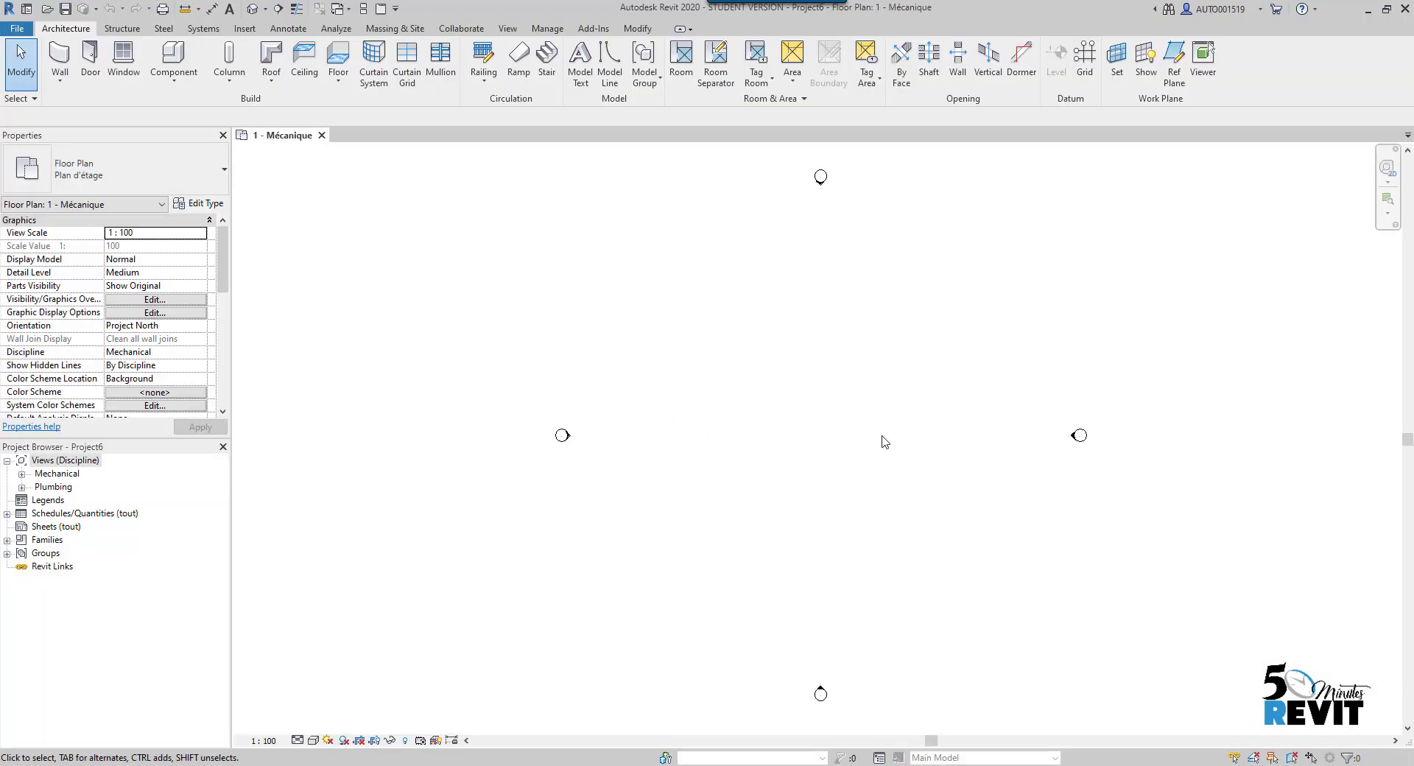
Step: Save the project as MEP_projects.rvt in the Desktop's 5 Minutes Revit folder
{"action": "middle_click_drag", "start_coordinate": [884, 439], "coordinate": [754, 470]}
{"action": "left_click", "coordinate": [67, 10]}
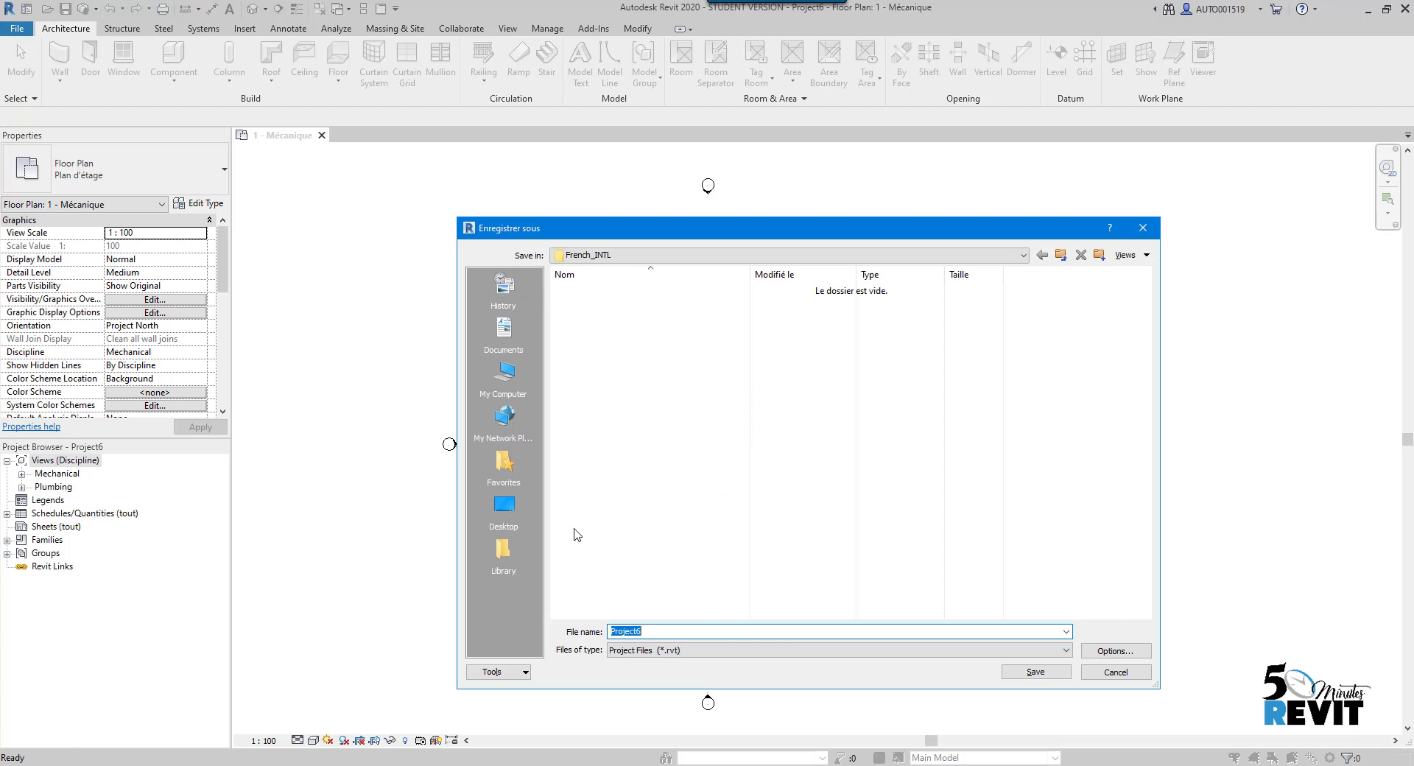
{"action": "left_click", "coordinate": [520, 519]}
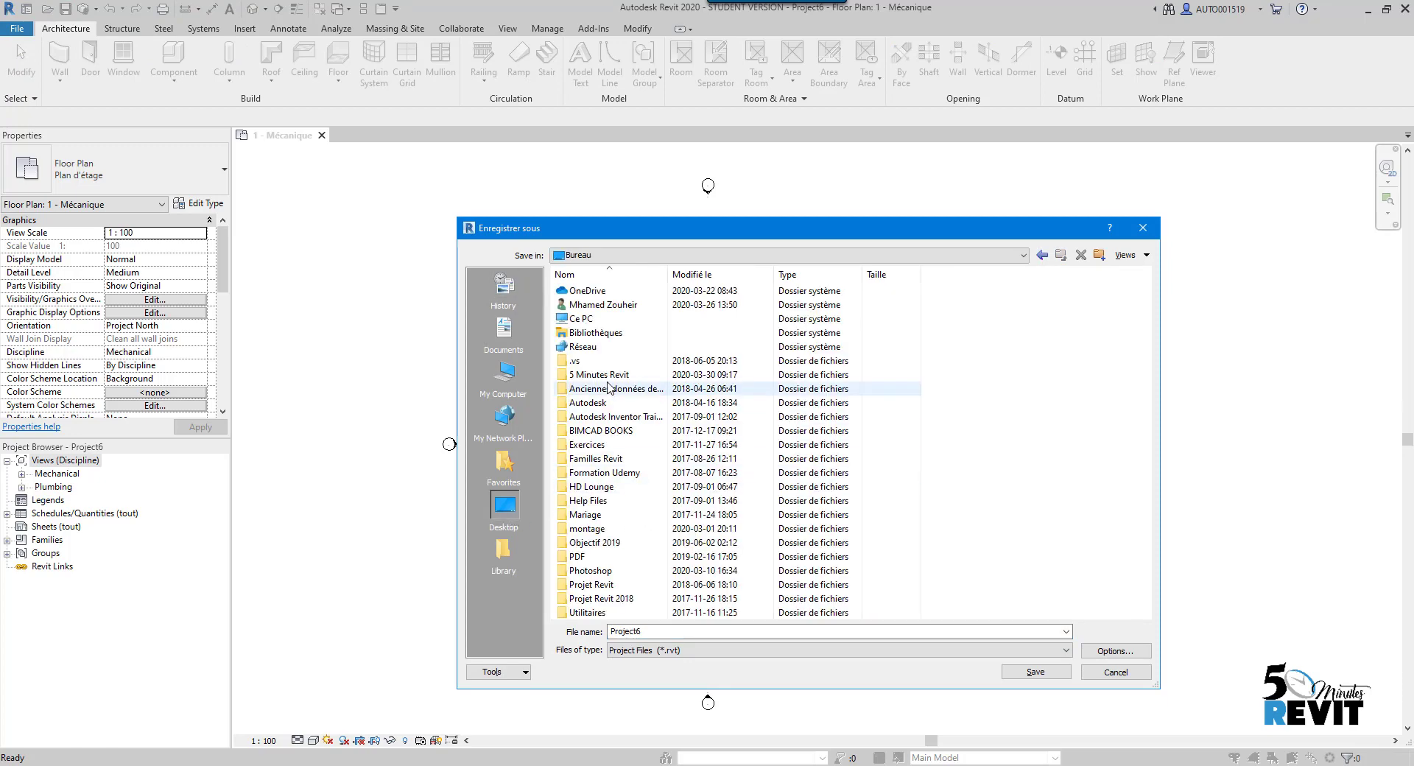
{"action": "double_click", "coordinate": [598, 375]}
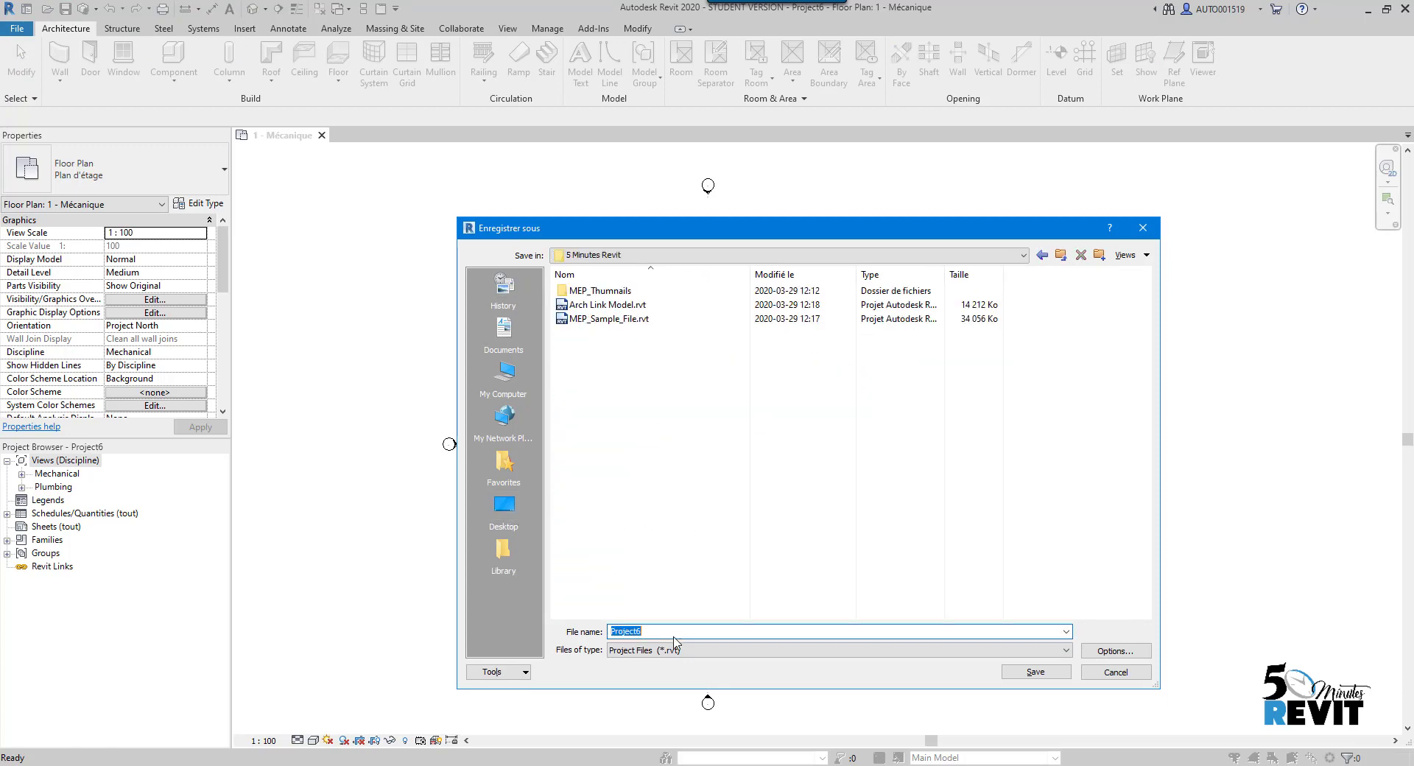
{"action": "type", "text": "M"}
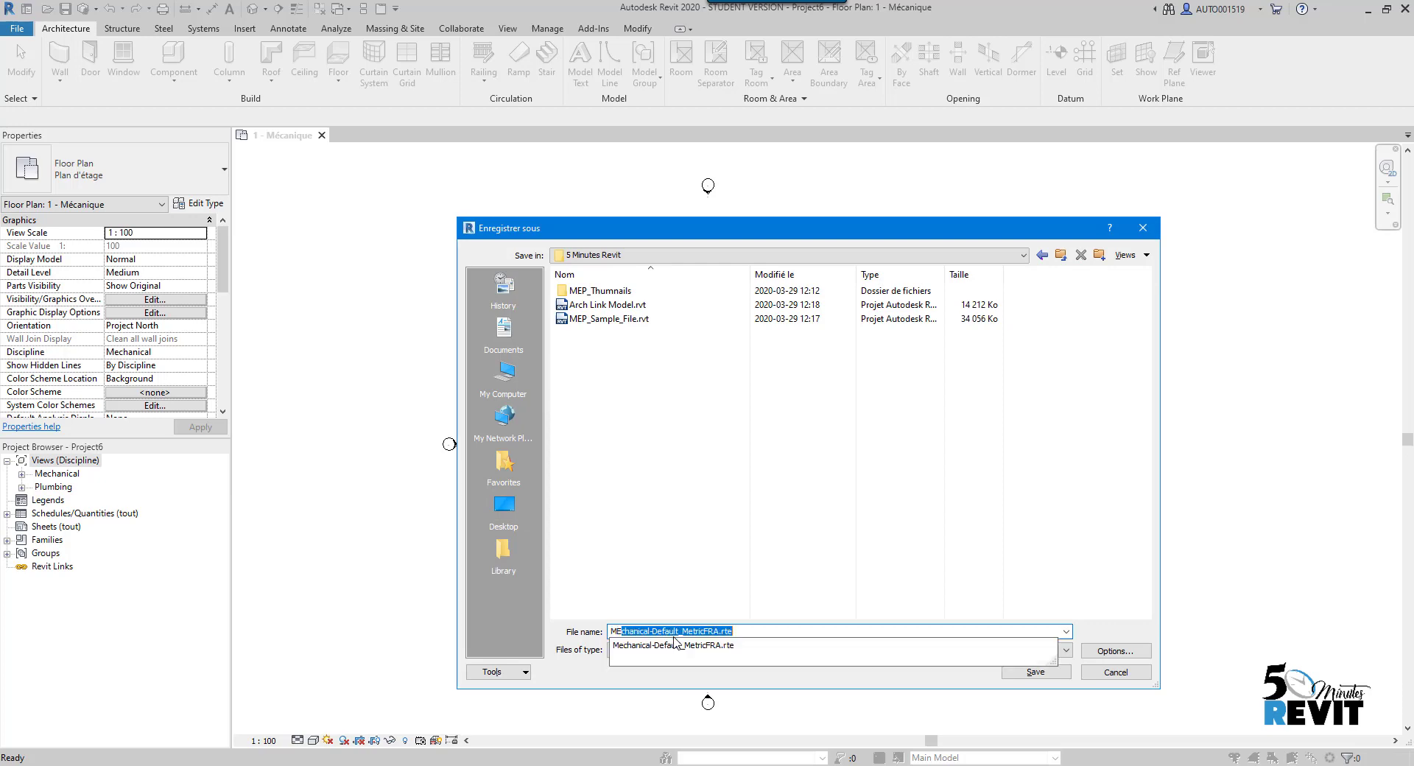
{"action": "type", "text": "EP_projects"}
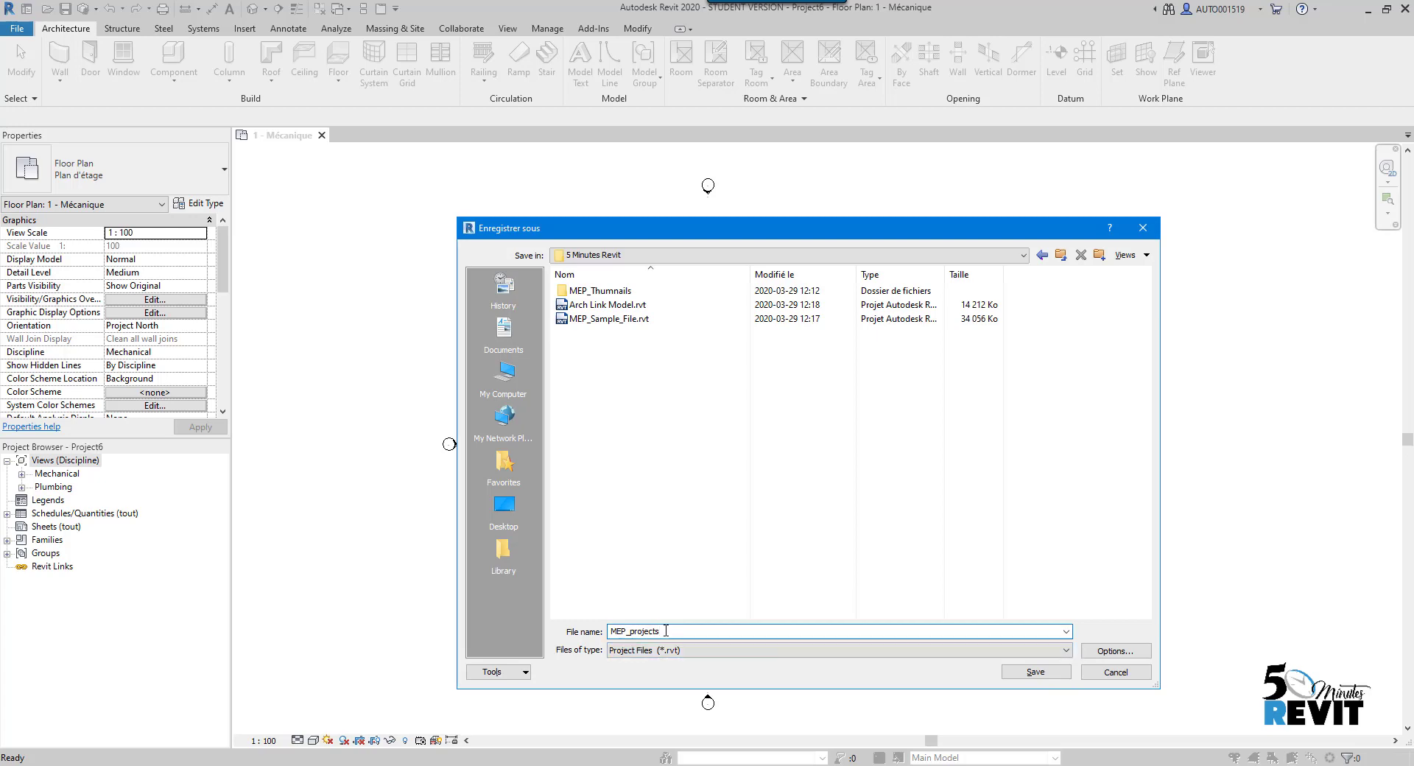
{"action": "left_click", "coordinate": [1035, 672]}
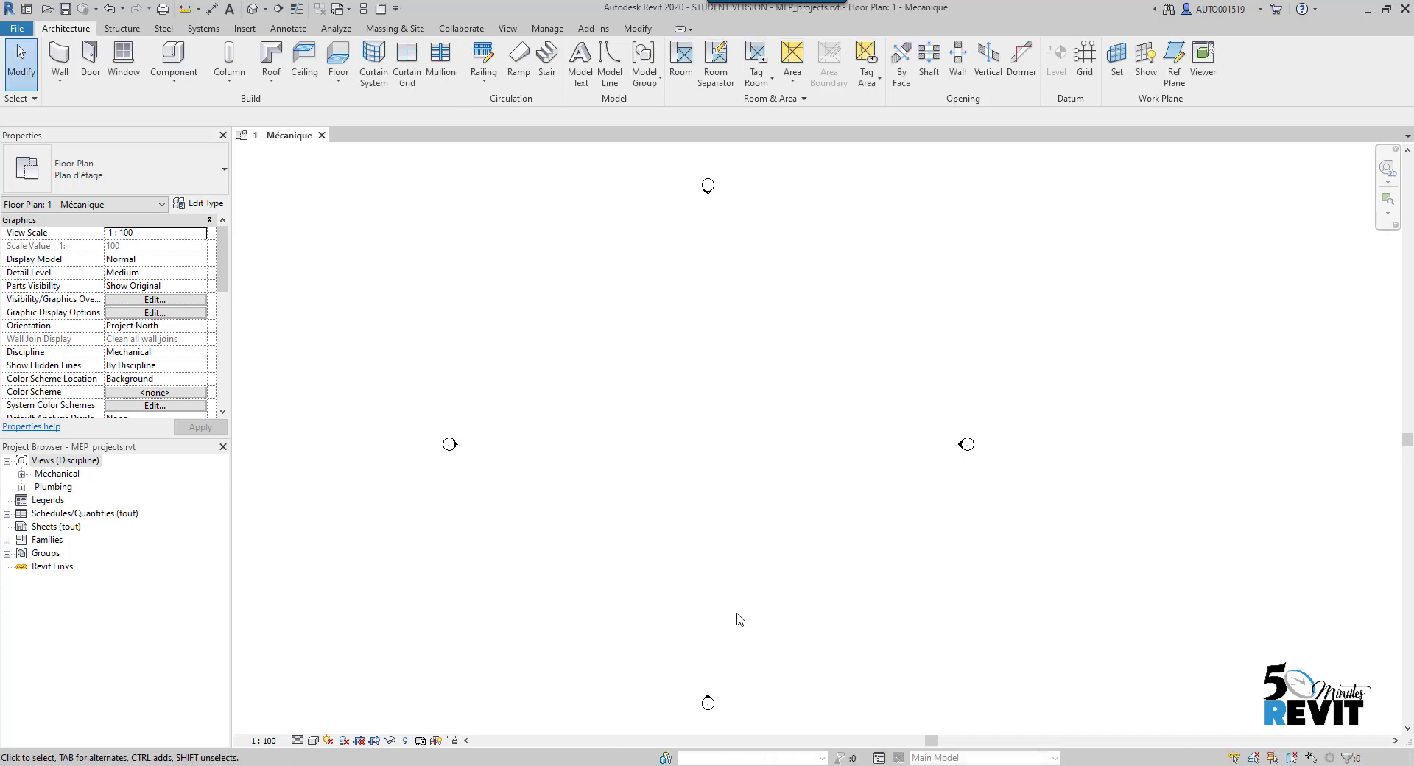
Step: Expand the Mechanical and Plumbing view groups to list the 1 and 2 Mécanique and Plomberie floor plans
{"action": "middle_click_drag", "start_coordinate": [724, 430], "coordinate": [724, 426]}
{"action": "left_click", "coordinate": [21, 475]}
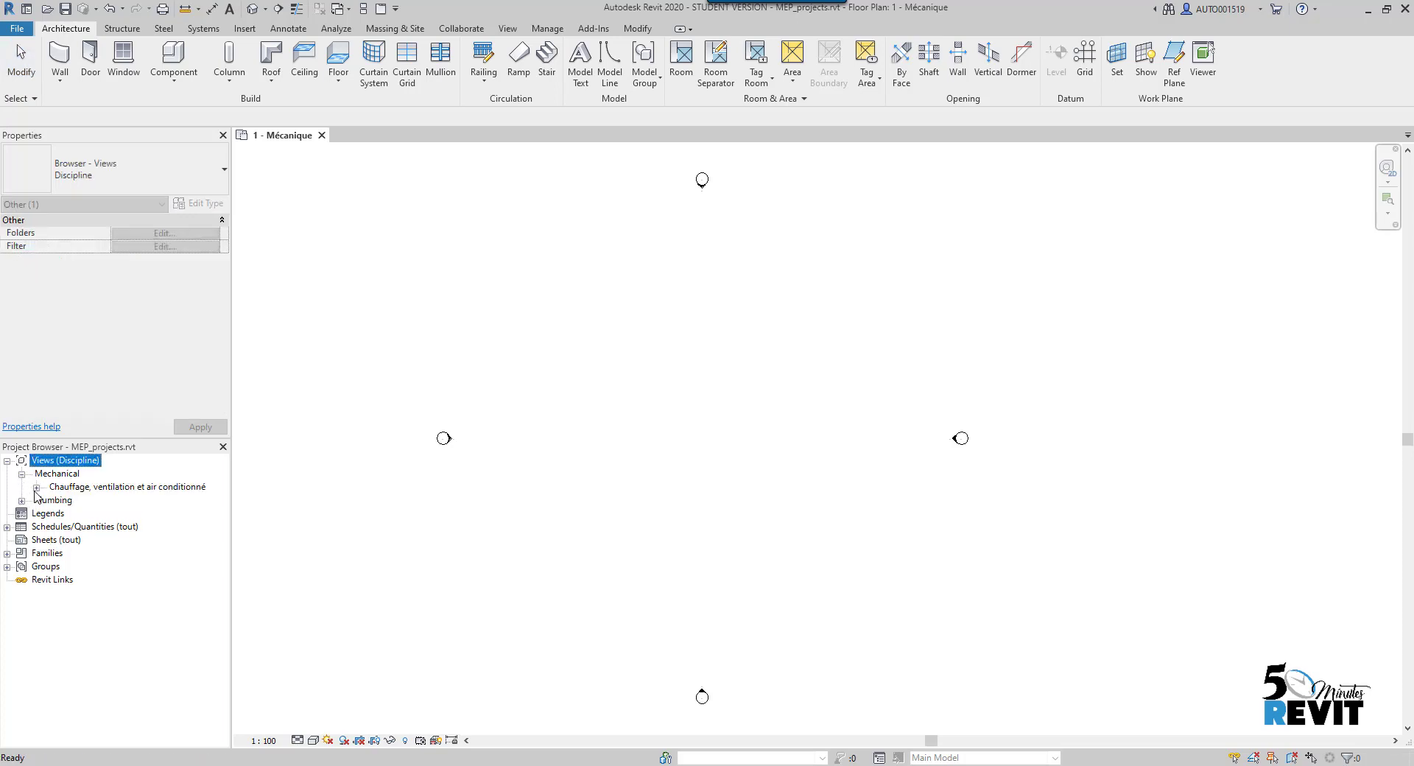
{"action": "left_click", "coordinate": [36, 487]}
{"action": "left_click", "coordinate": [22, 553]}
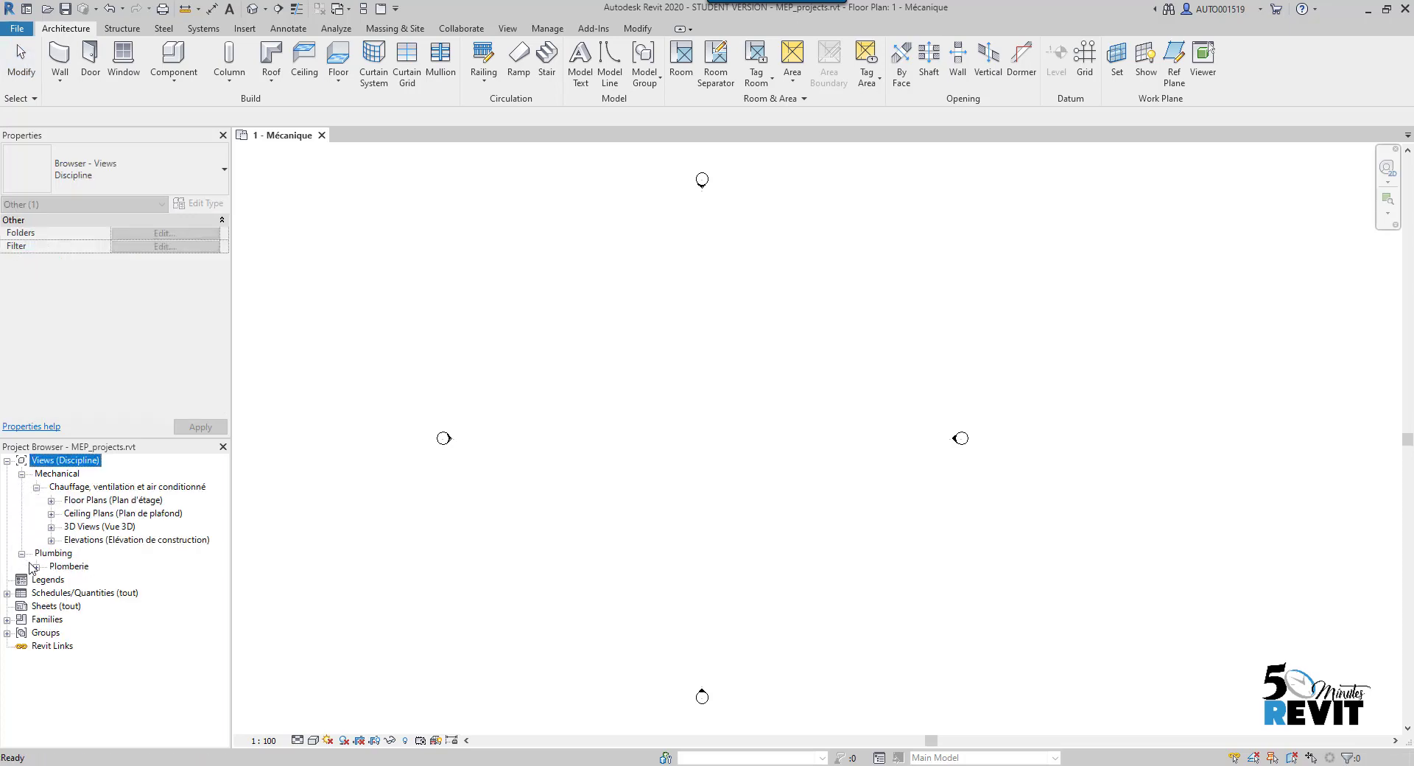
{"action": "left_click", "coordinate": [36, 567]}
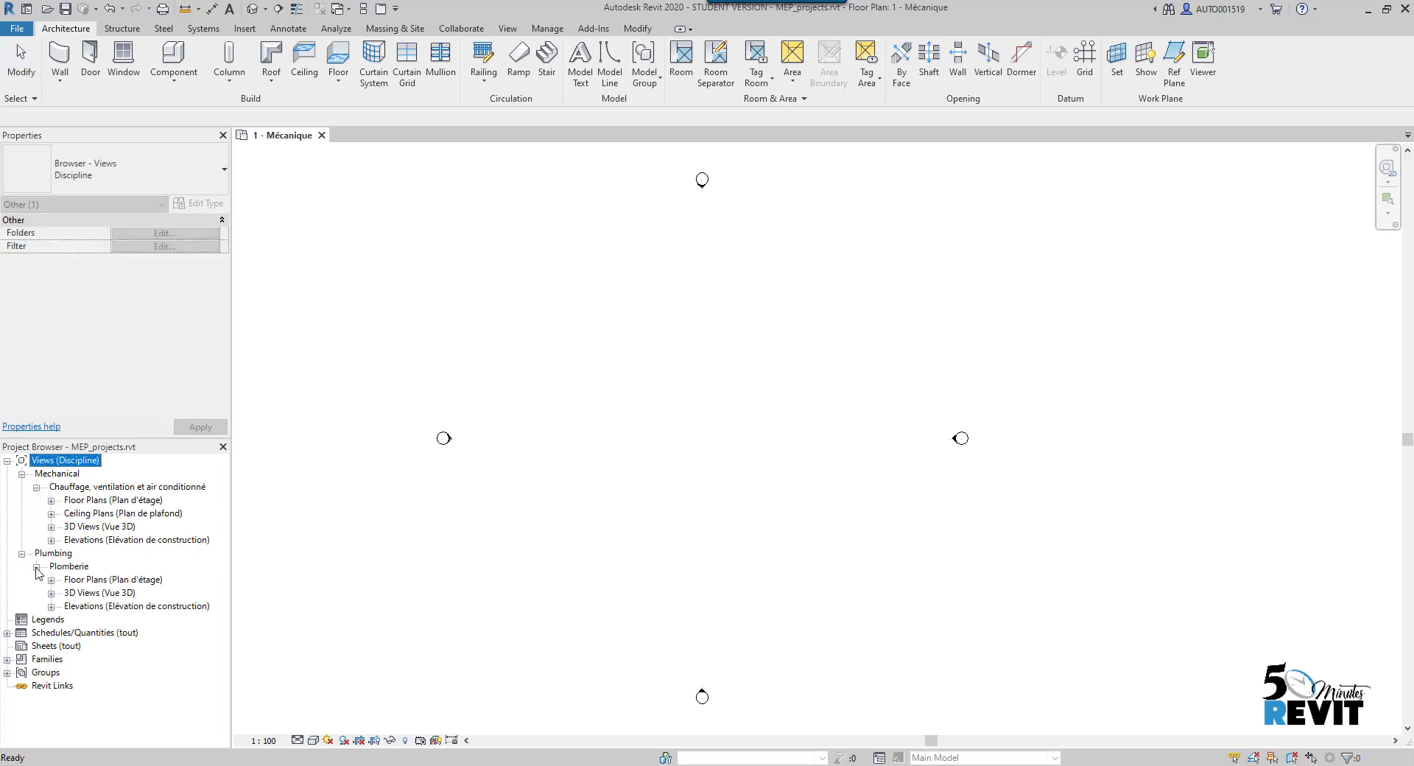
{"action": "left_click", "coordinate": [51, 500]}
{"action": "left_click", "coordinate": [51, 606]}
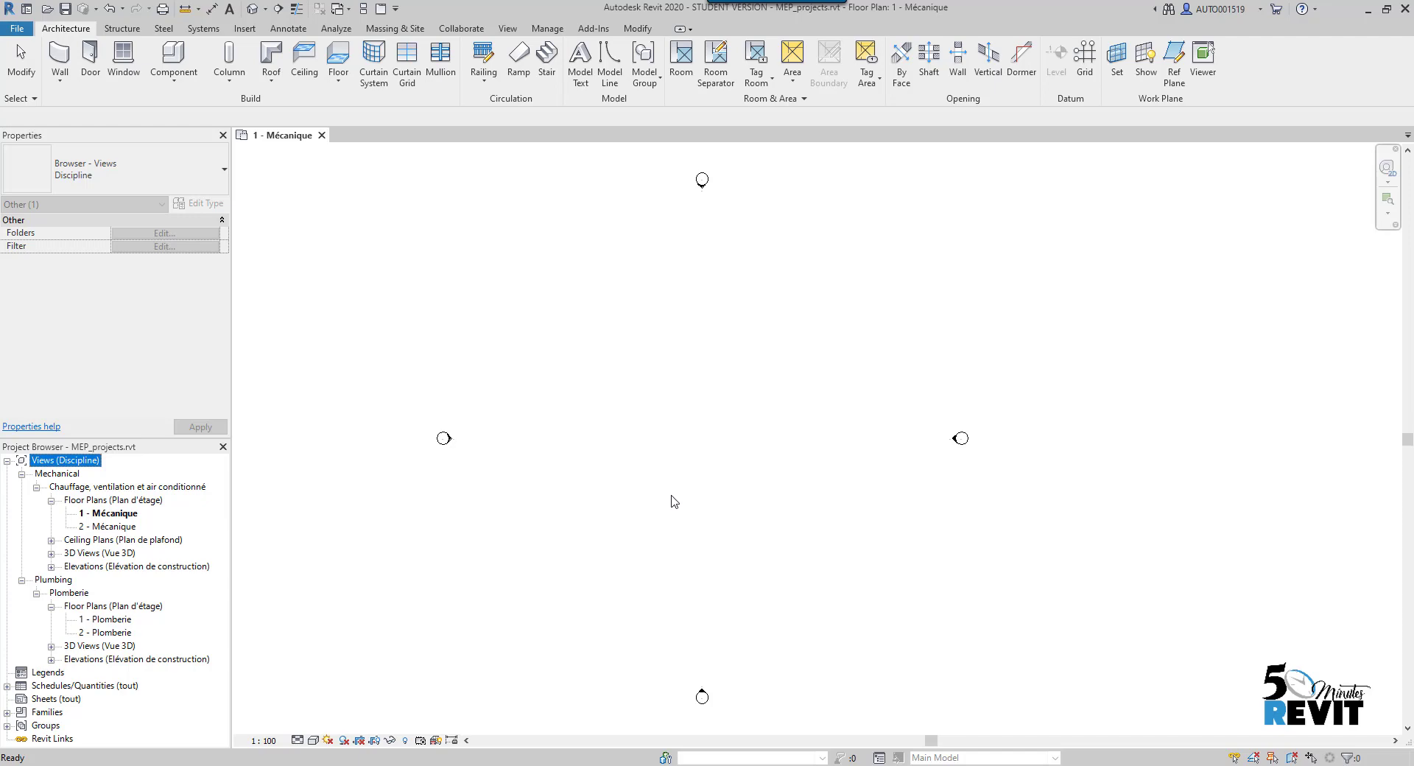
{"action": "left_click", "coordinate": [750, 516]}
{"action": "middle_click_drag", "start_coordinate": [667, 497], "coordinate": [658, 493]}
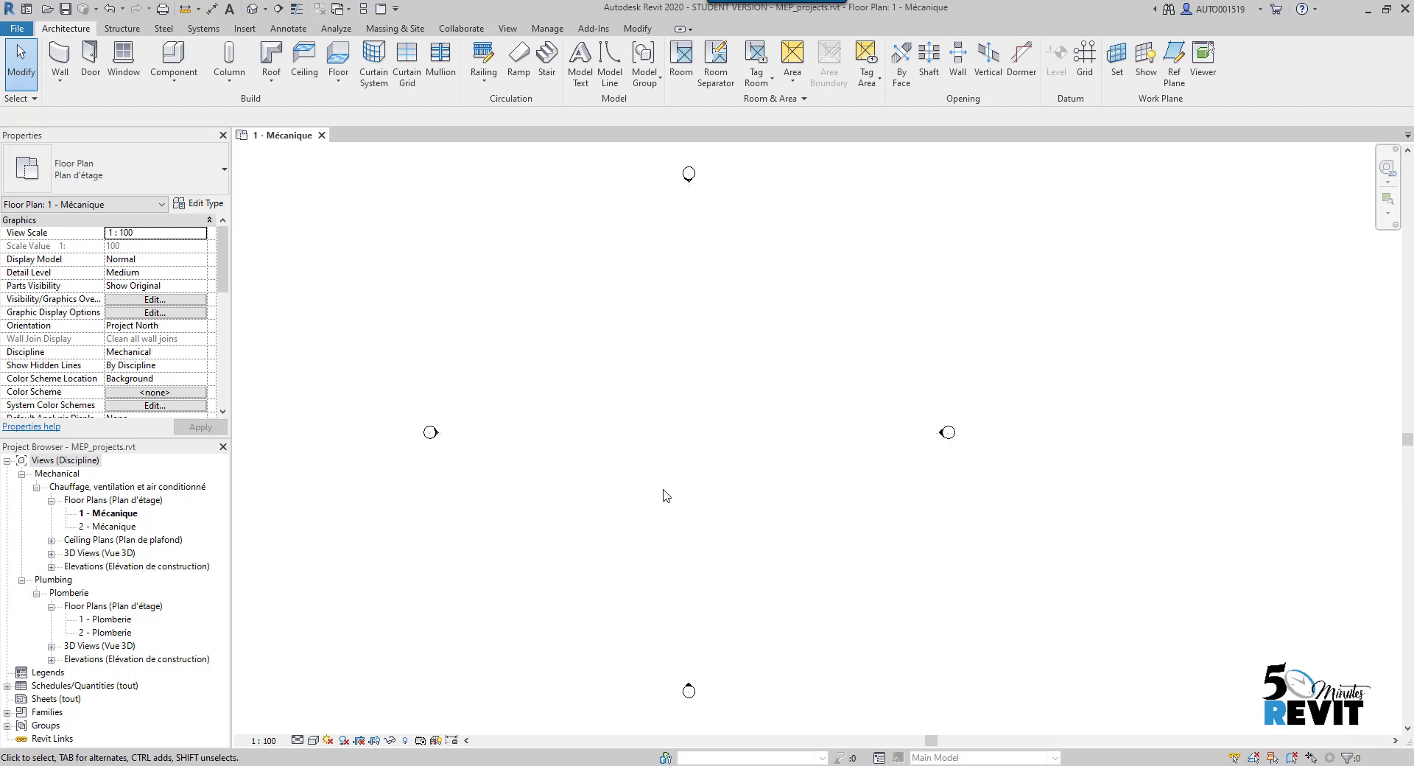
Step: Link Arch Link Model.rvt into the project with Auto - Origin to Origin positioning
{"action": "left_click", "coordinate": [246, 30]}
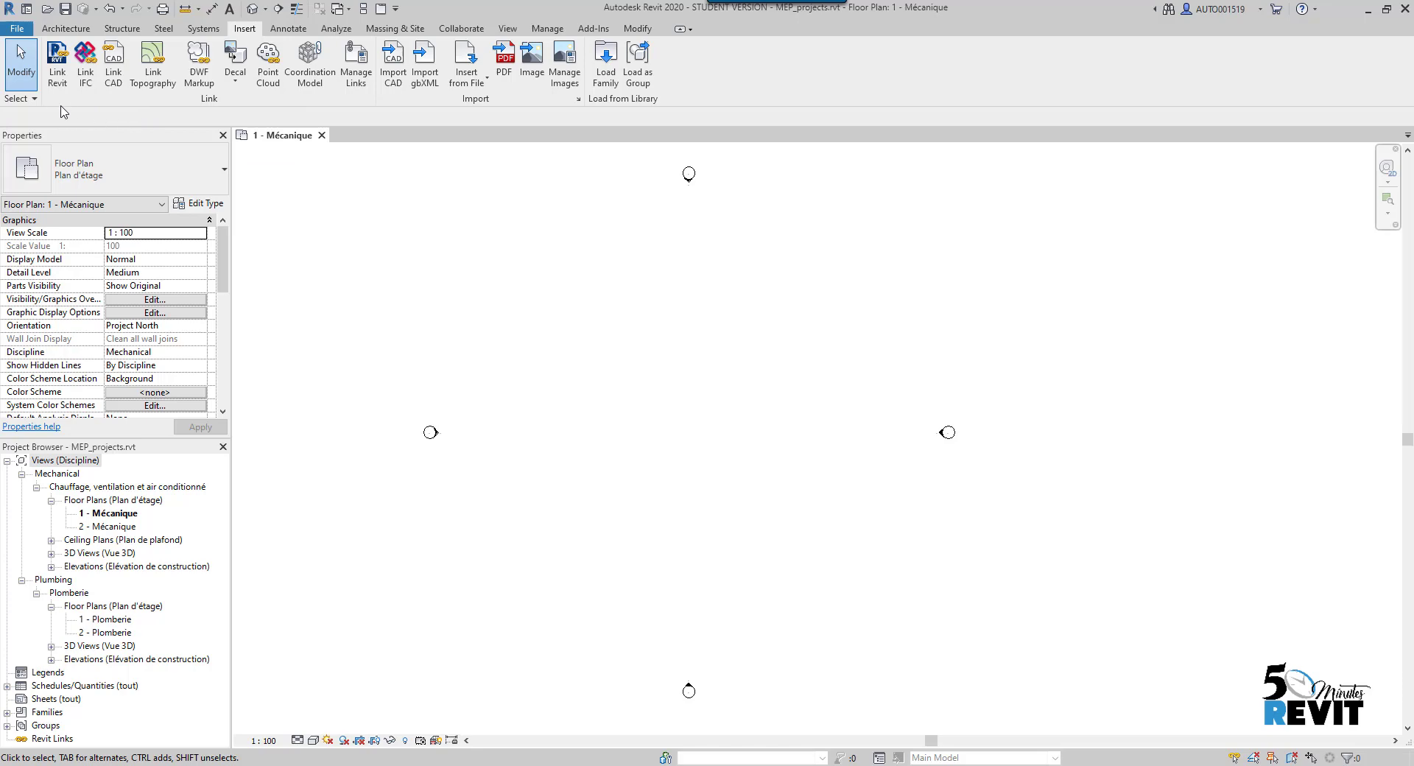
{"action": "left_click", "coordinate": [57, 65]}
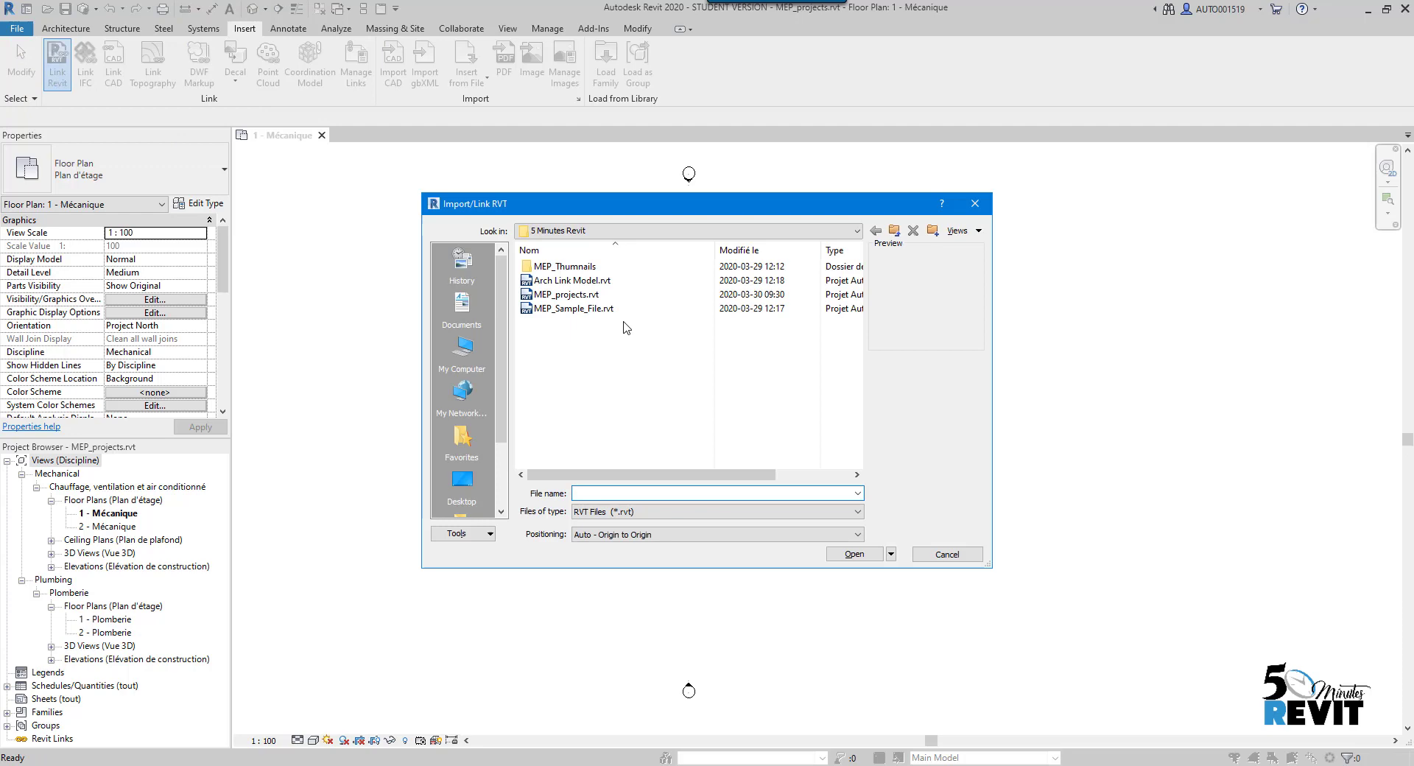
{"action": "left_click", "coordinate": [571, 283]}
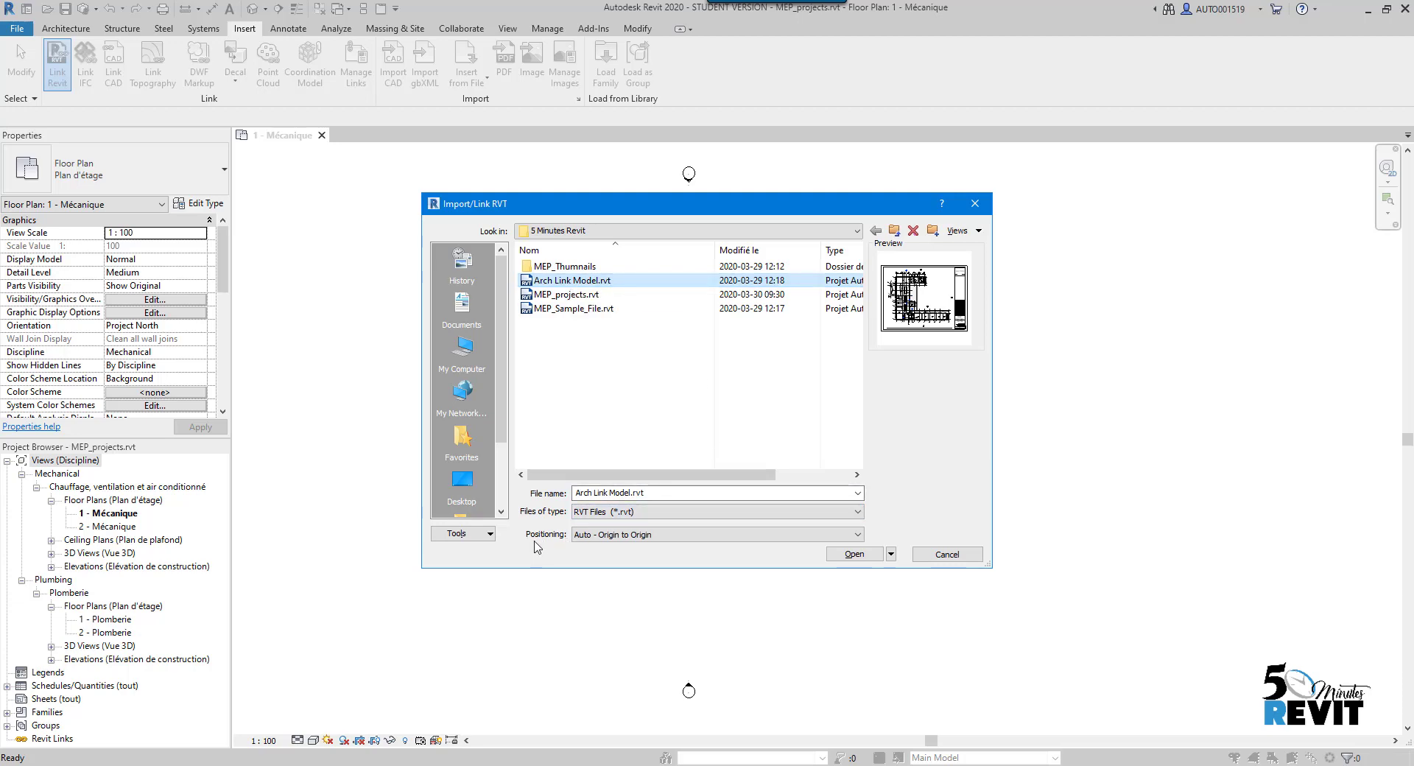
{"action": "left_click", "coordinate": [592, 536]}
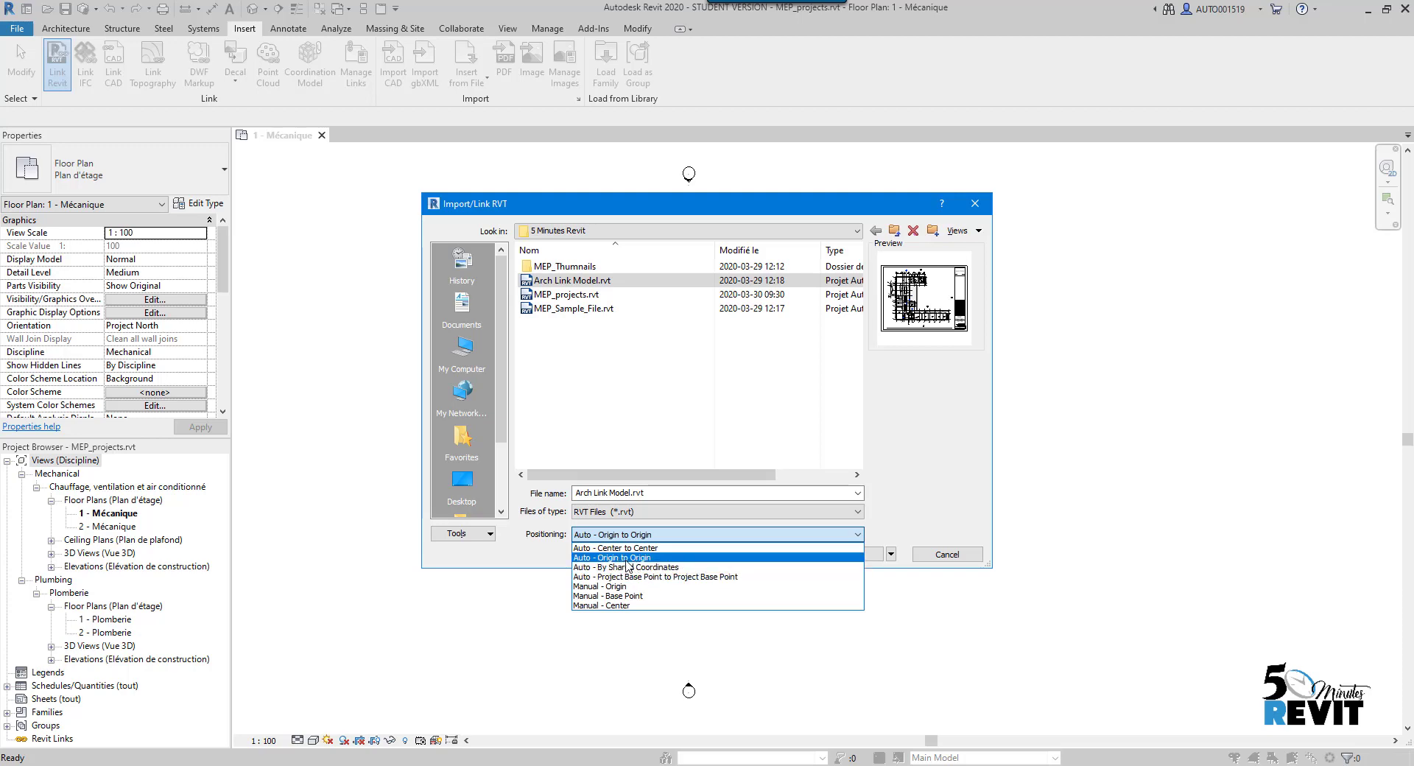
{"action": "left_click", "coordinate": [623, 557]}
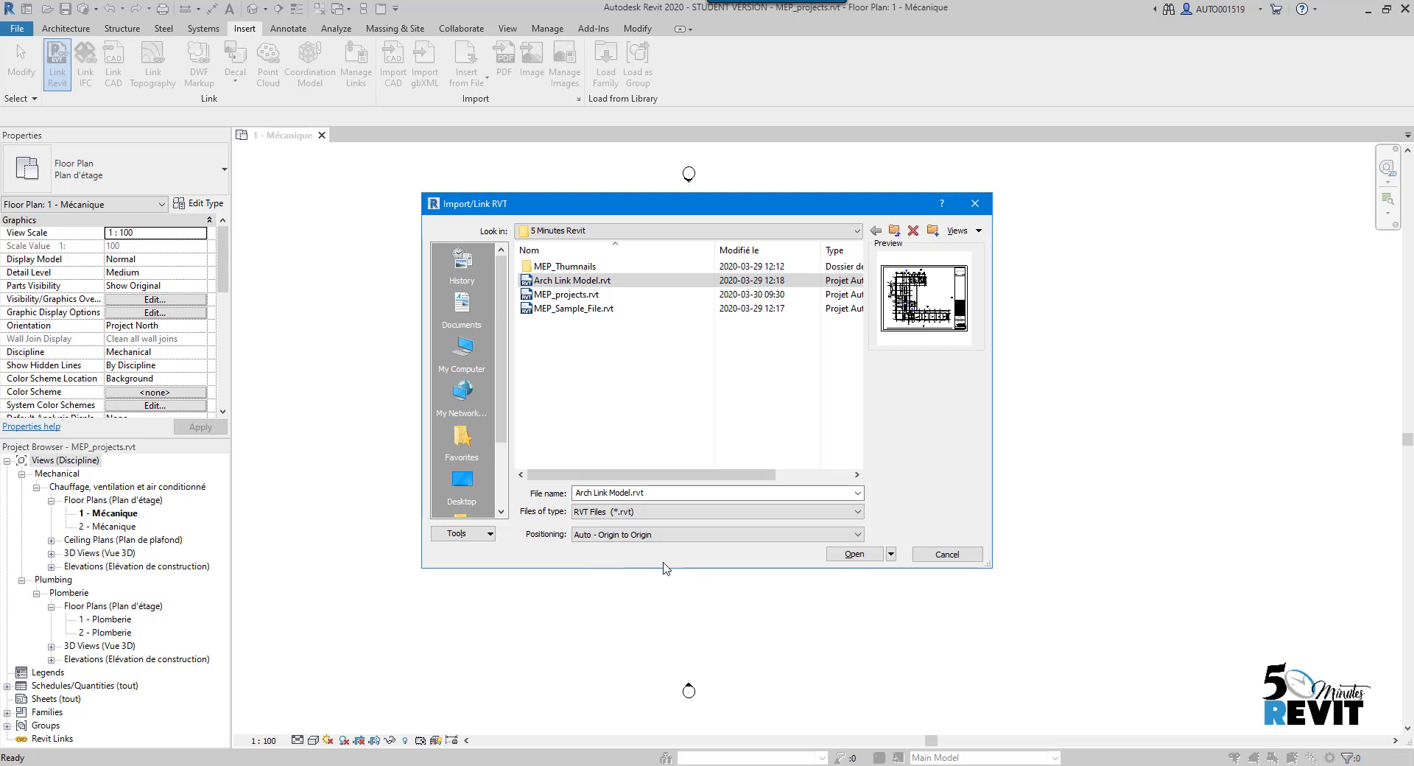
{"action": "left_click", "coordinate": [854, 555]}
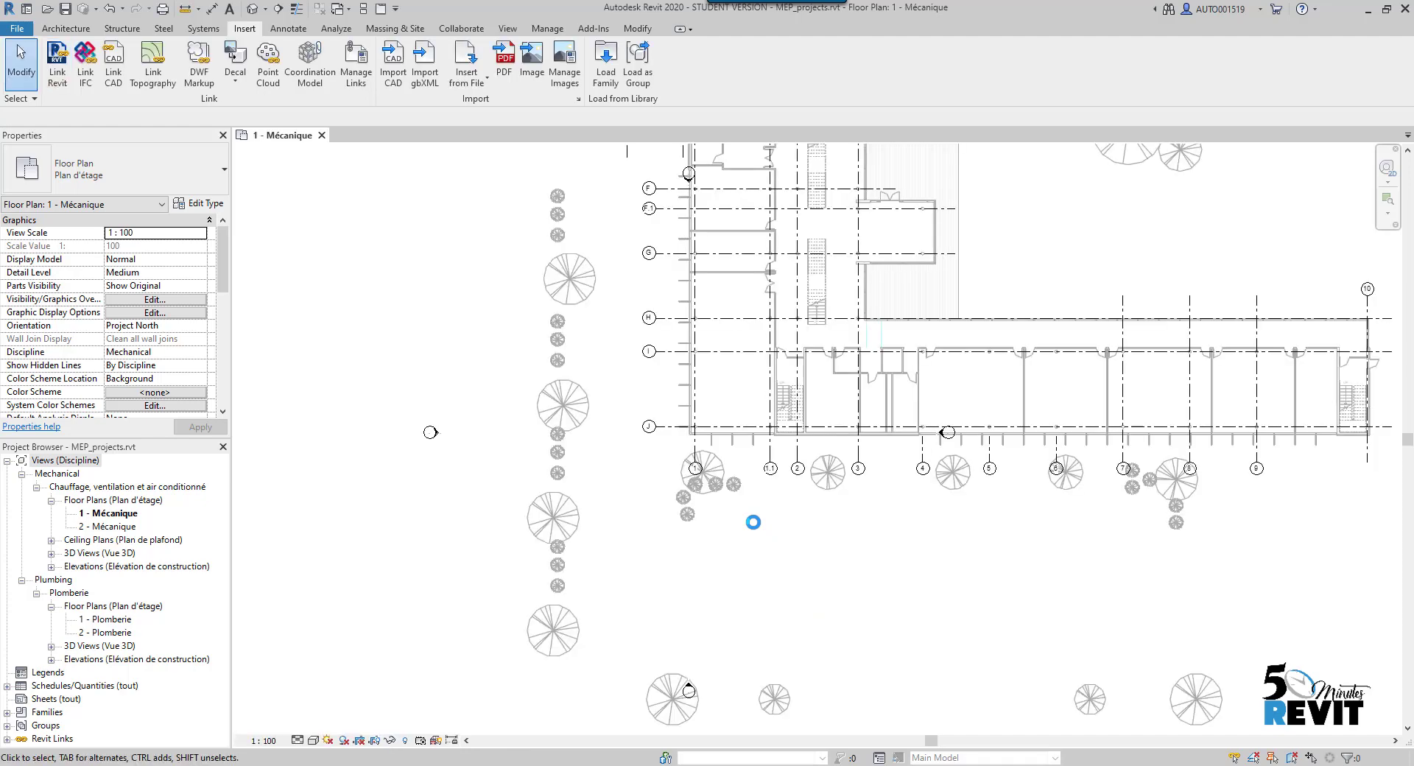
Step: Frame the linked building in the plan and select the Arch Link Model.rvt link
{"action": "scroll", "coordinate": [753, 522], "scroll_direction": "down", "scroll_amount": 4}
{"action": "middle_click_drag", "start_coordinate": [752, 522], "coordinate": [639, 564]}
{"action": "scroll", "coordinate": [650, 559], "scroll_direction": "down", "scroll_amount": 3}
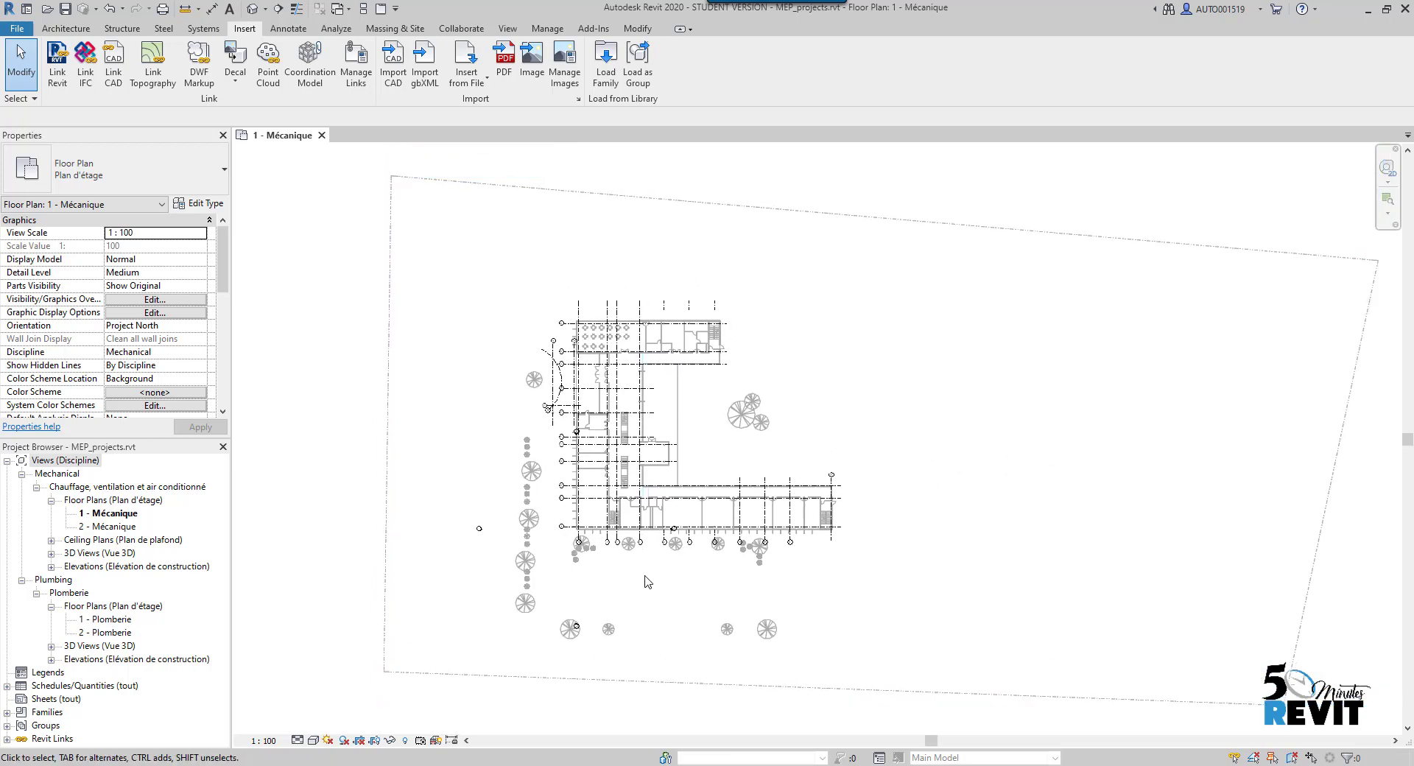
{"action": "middle_click_drag", "start_coordinate": [657, 588], "coordinate": [663, 594]}
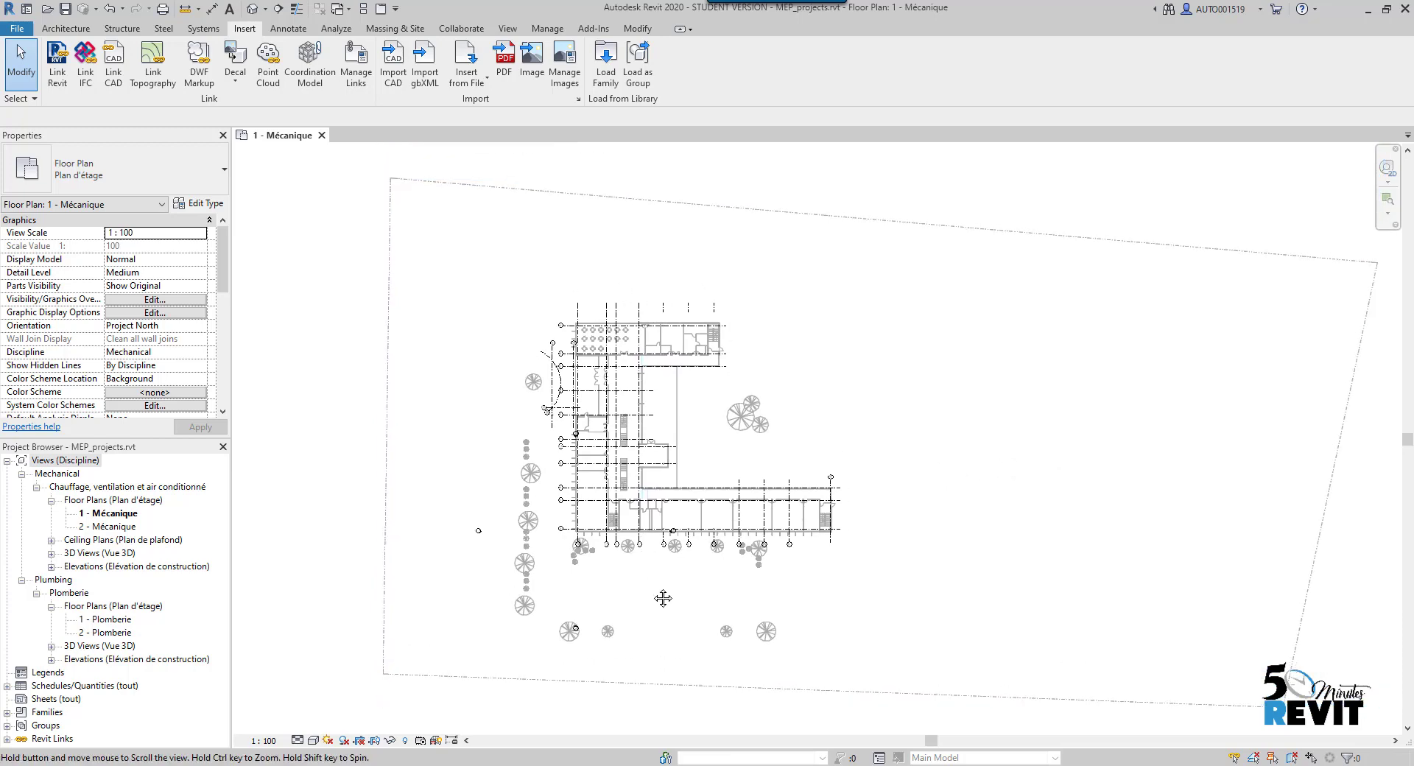
{"action": "left_click", "coordinate": [649, 541]}
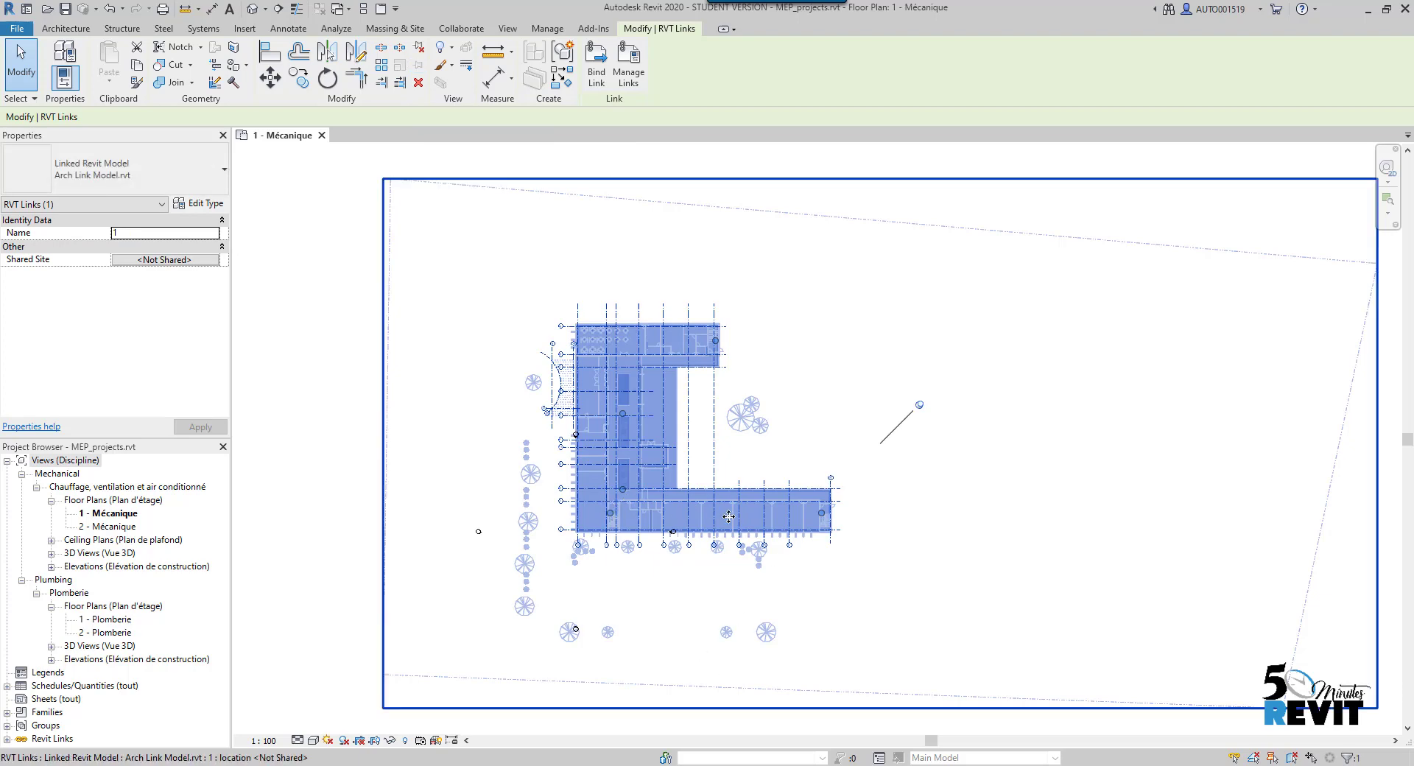
Step: Enable Room Bounding in the link's type properties and apply the change
{"action": "scroll", "coordinate": [626, 545], "scroll_direction": "down", "scroll_amount": 3}
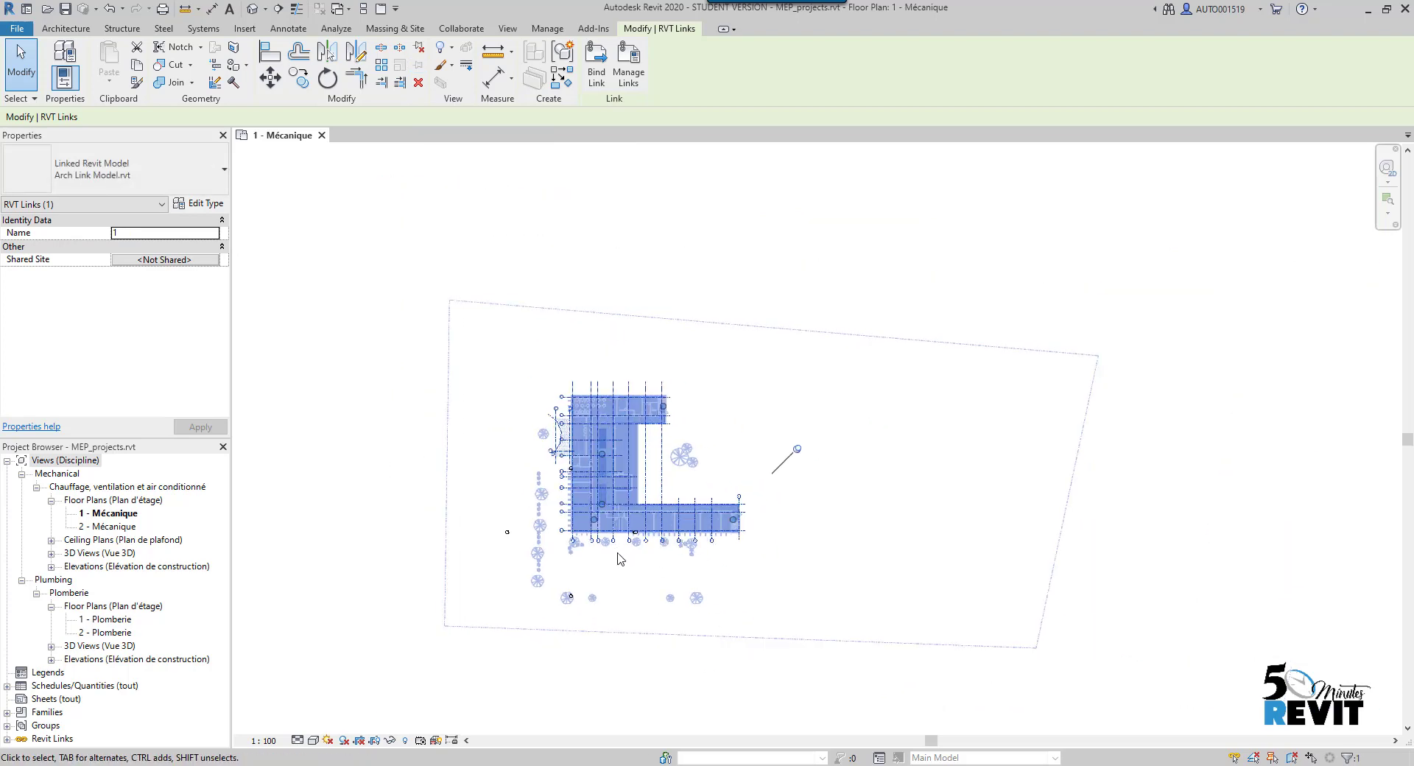
{"action": "scroll", "coordinate": [621, 559], "scroll_direction": "up", "scroll_amount": 2}
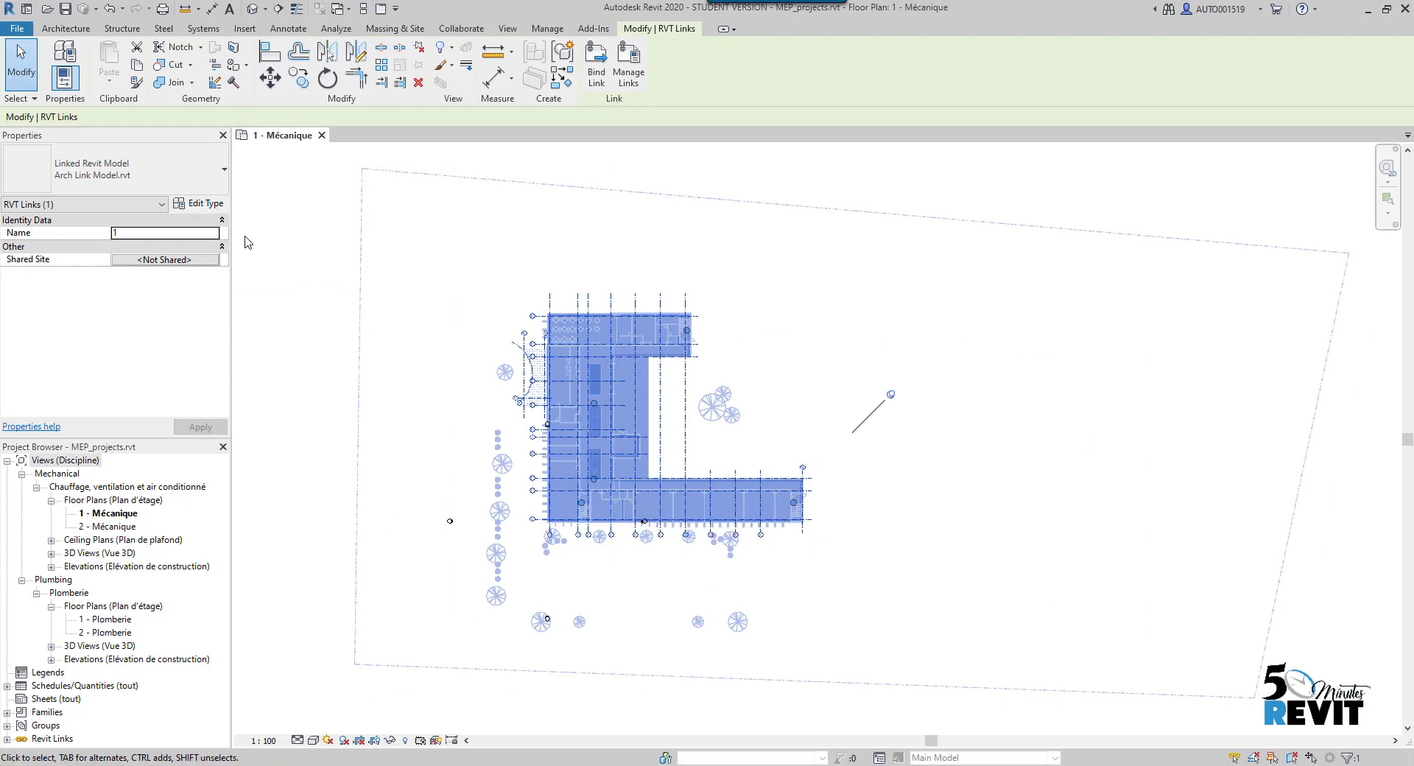
{"action": "left_click", "coordinate": [197, 206]}
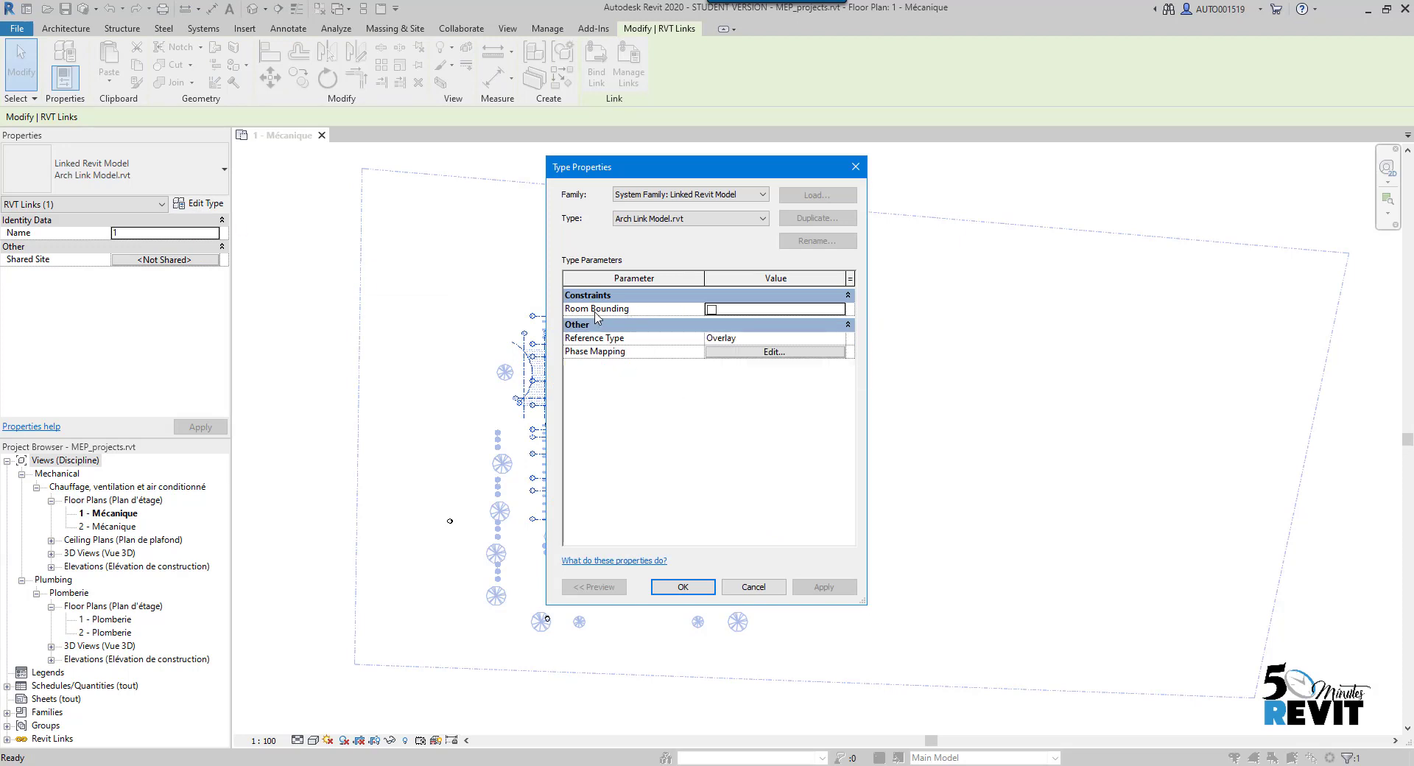
{"action": "left_click", "coordinate": [712, 310]}
{"action": "left_click", "coordinate": [818, 589]}
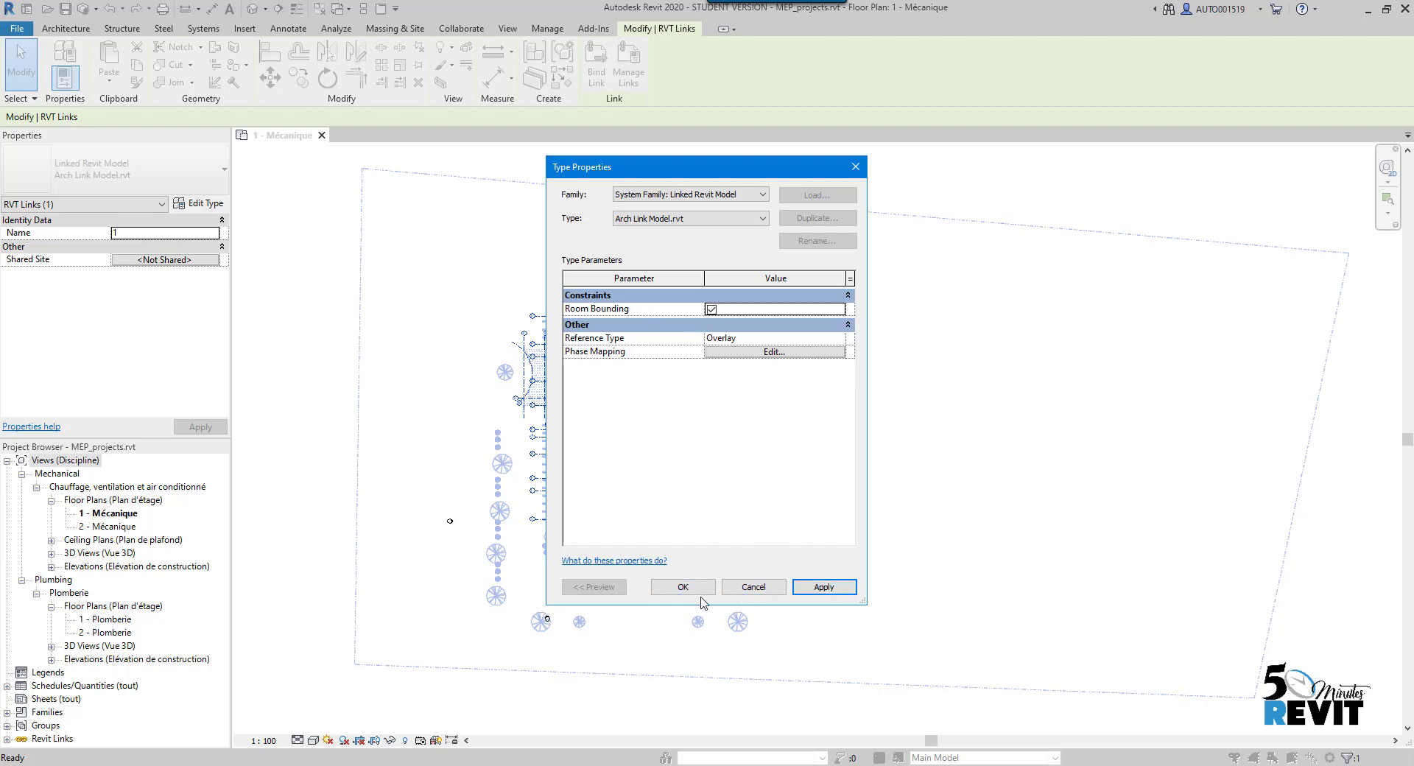
{"action": "left_click", "coordinate": [683, 588]}
{"action": "scroll", "coordinate": [631, 593], "scroll_direction": "down", "scroll_amount": 1}
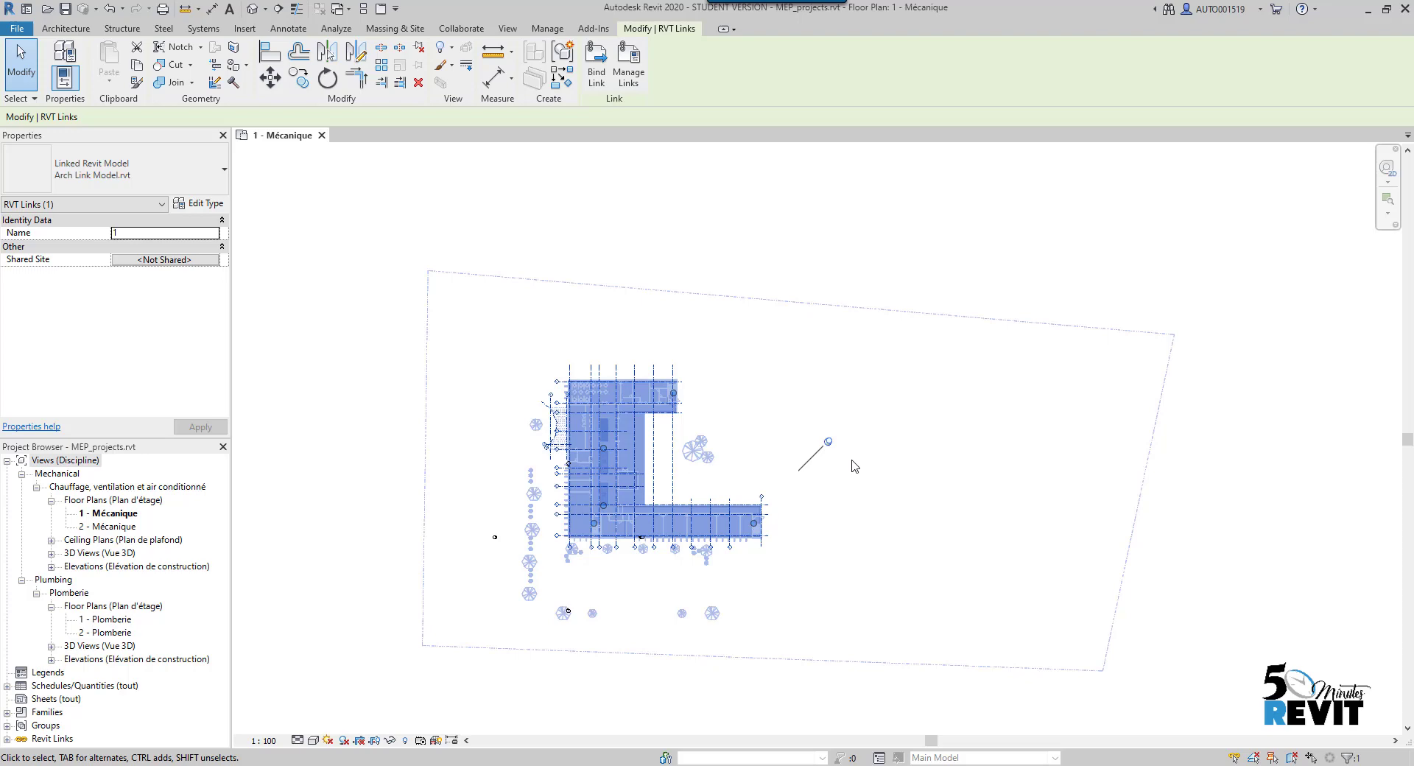
{"action": "left_click", "coordinate": [392, 368]}
Step: Open the Sud - Mécanique elevation and frame the linked building's levels and grids
{"action": "middle_click_drag", "start_coordinate": [774, 644], "coordinate": [701, 597]}
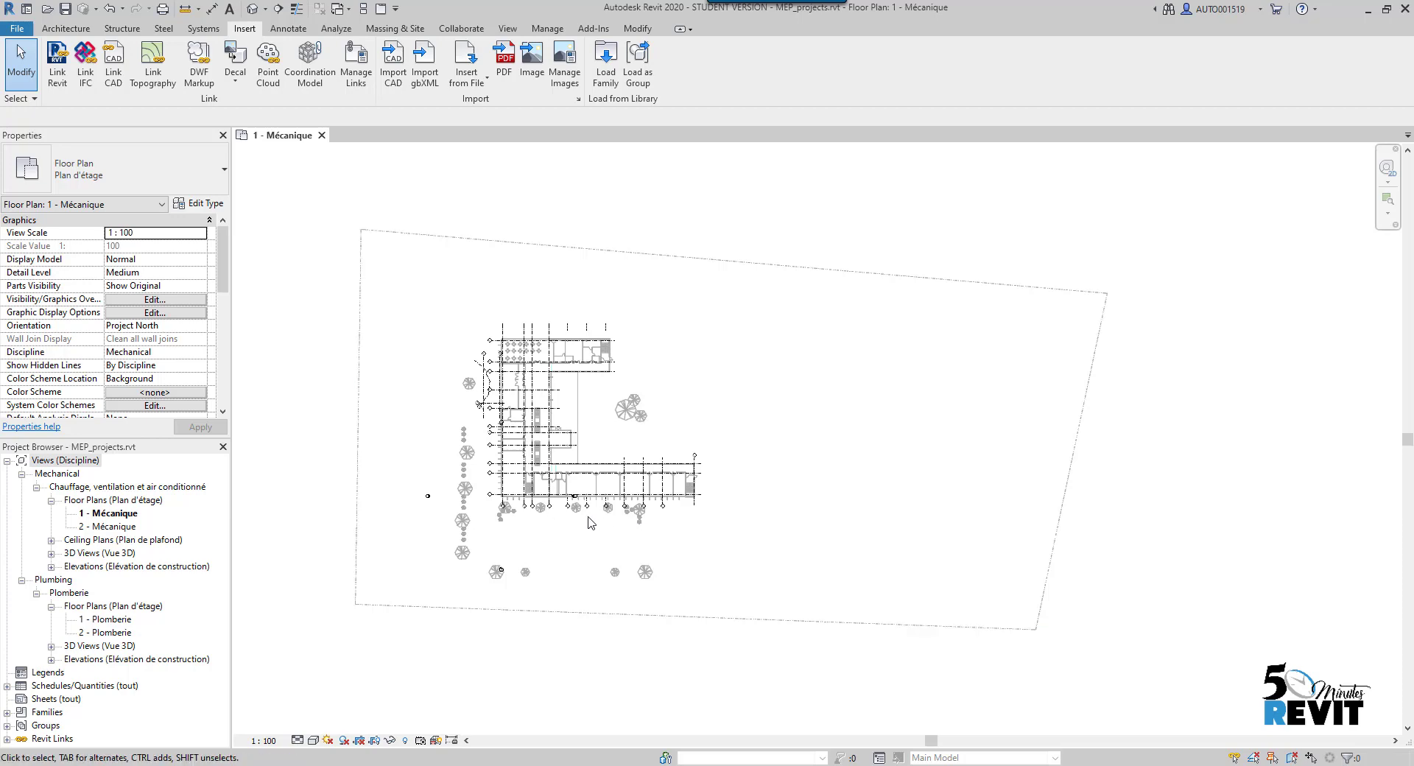
{"action": "left_click", "coordinate": [51, 567]}
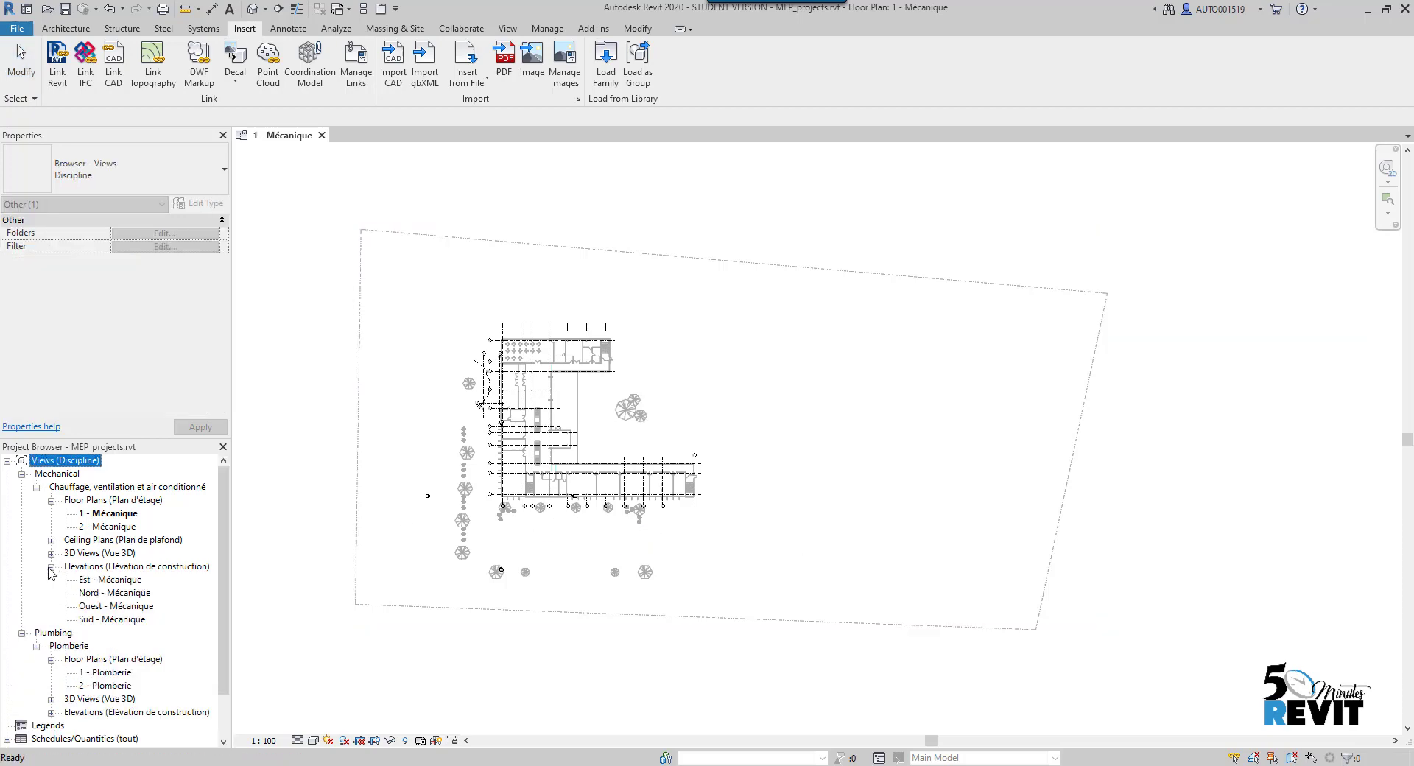
{"action": "double_click", "coordinate": [95, 620]}
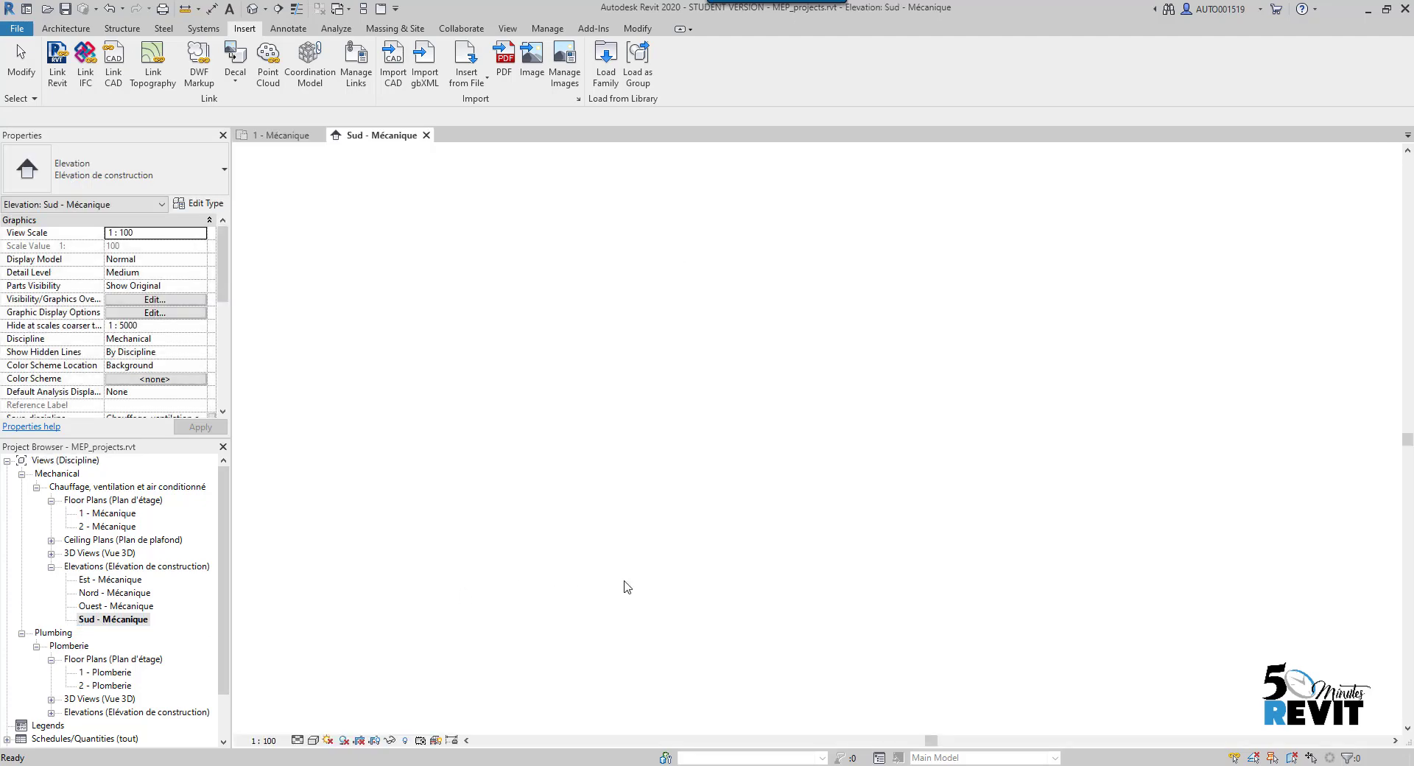
{"action": "middle_click_drag", "start_coordinate": [927, 599], "coordinate": [895, 593]}
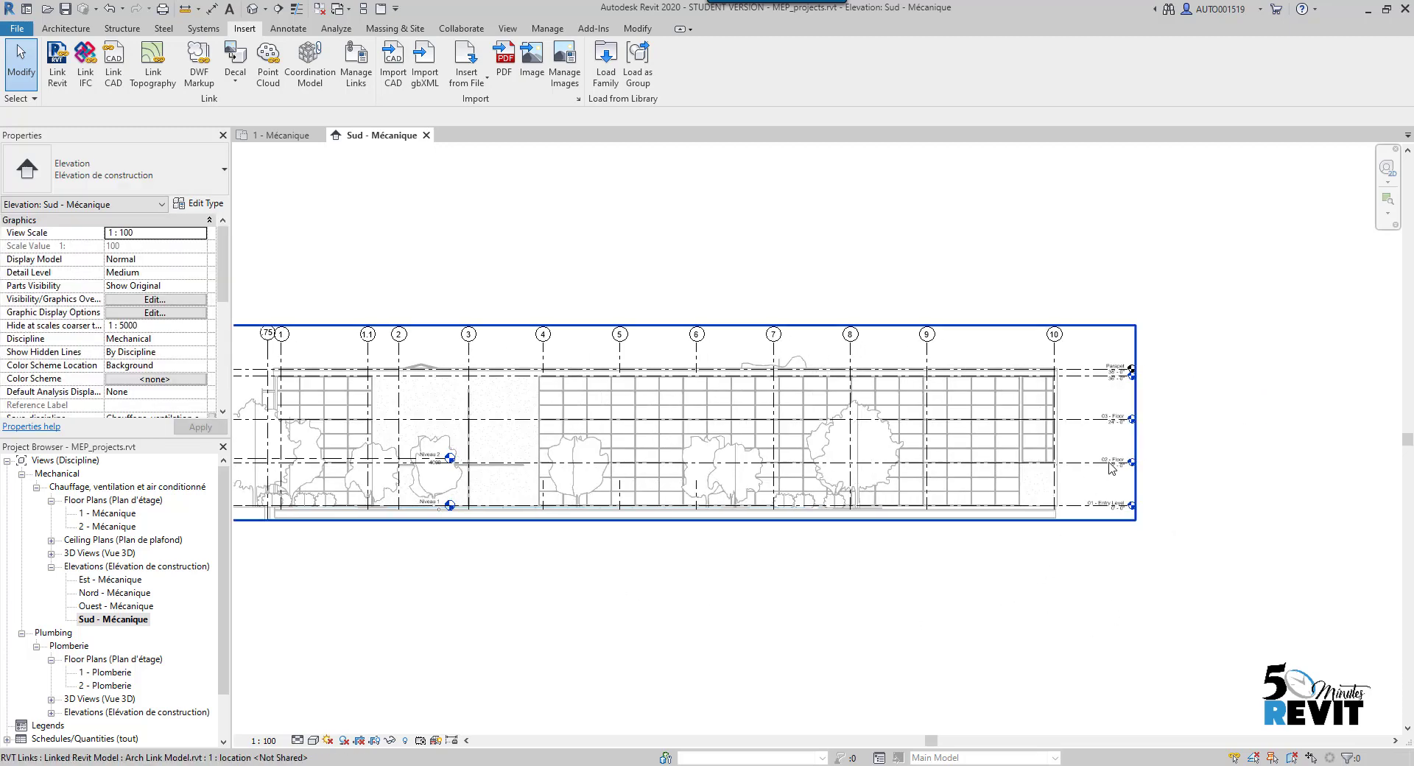
{"action": "scroll", "coordinate": [1133, 511], "scroll_direction": "up", "scroll_amount": 2}
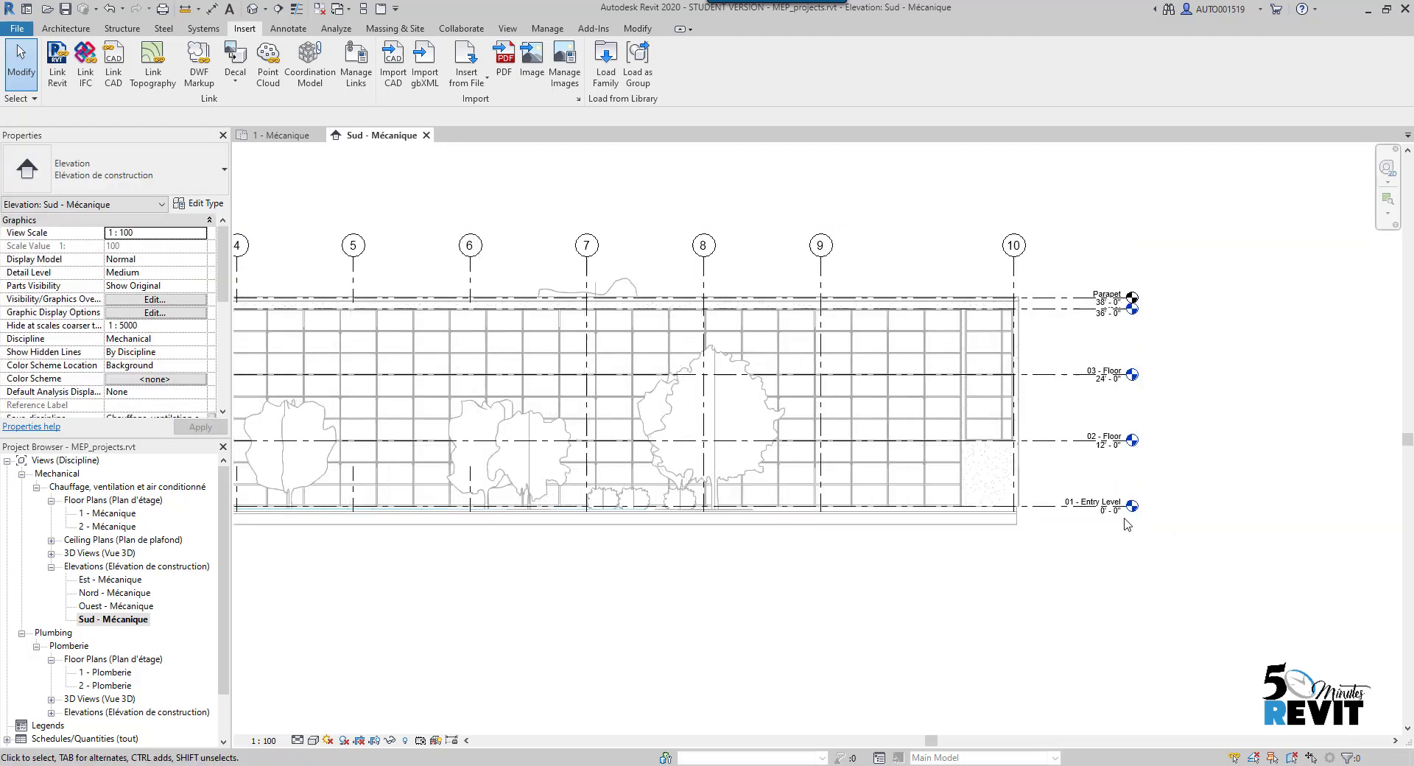
{"action": "scroll", "coordinate": [1090, 552], "scroll_direction": "down", "scroll_amount": 4}
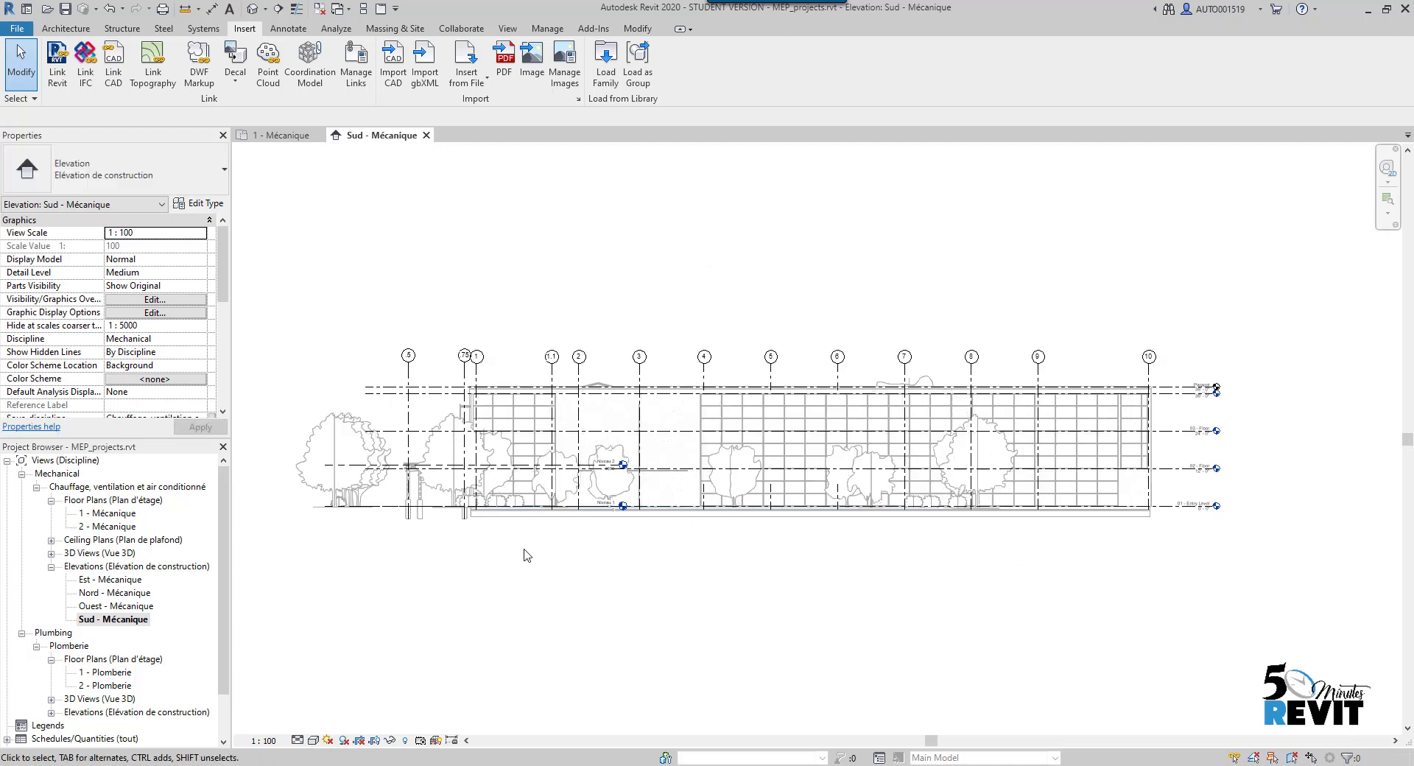
Step: Extend the Niveau 1 and Niveau 2 level heads to the right, past the linked levels
{"action": "left_click", "coordinate": [347, 467]}
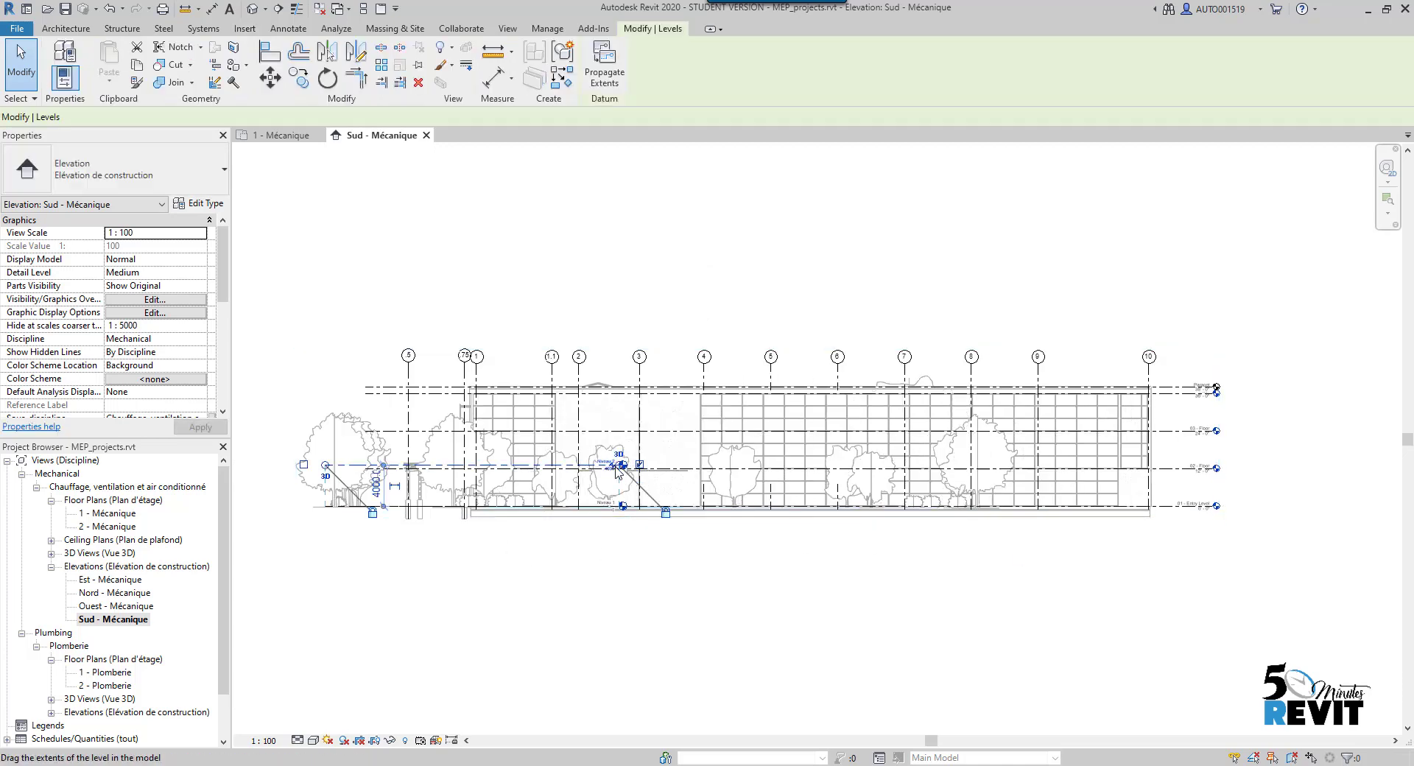
{"action": "scroll", "coordinate": [625, 477], "scroll_direction": "up", "scroll_amount": 5}
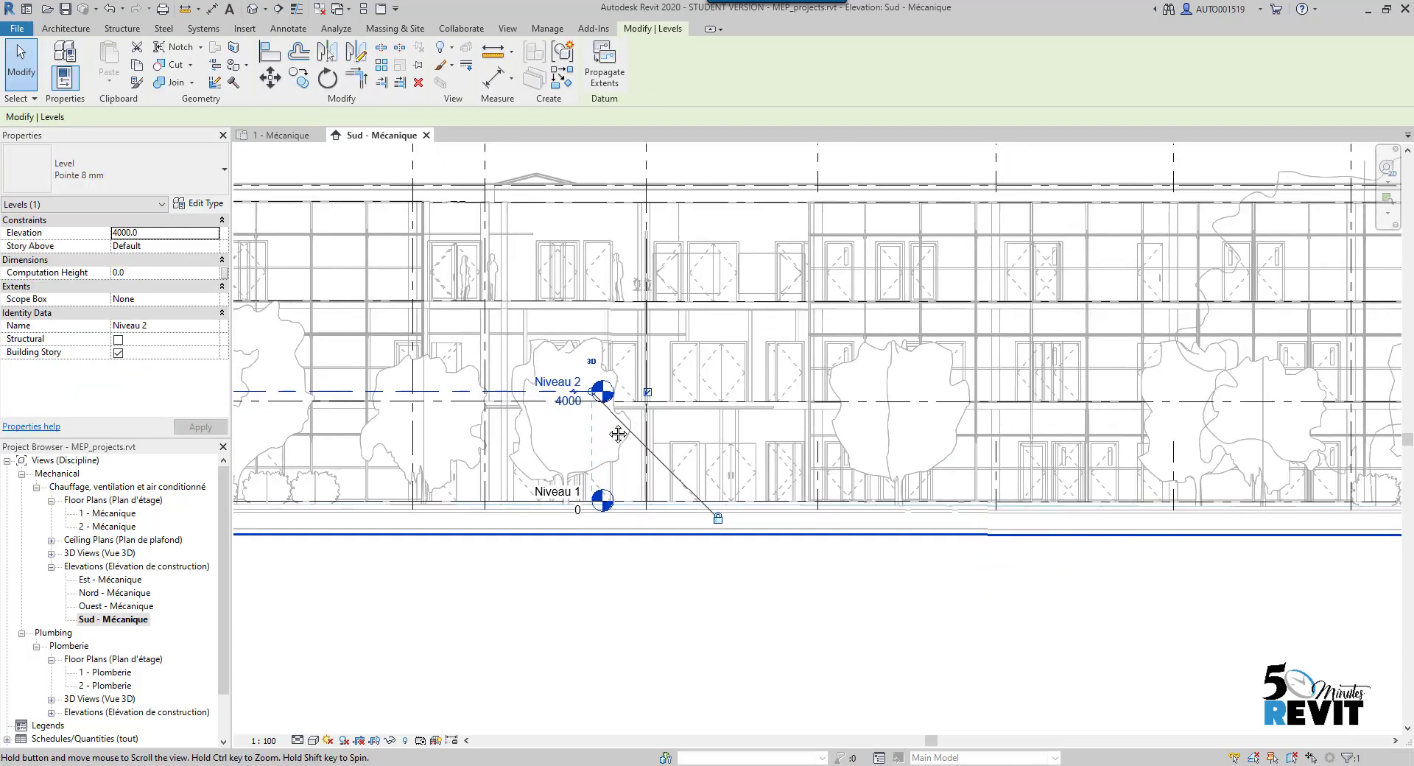
{"action": "middle_click_drag", "start_coordinate": [622, 480], "coordinate": [453, 471]}
{"action": "scroll", "coordinate": [453, 471], "scroll_direction": "down", "scroll_amount": 3}
{"action": "middle_click_drag", "start_coordinate": [530, 540], "coordinate": [546, 565]}
{"action": "left_click_drag", "start_coordinate": [329, 411], "coordinate": [1114, 410]}
{"action": "middle_click_drag", "start_coordinate": [1125, 558], "coordinate": [678, 556]}
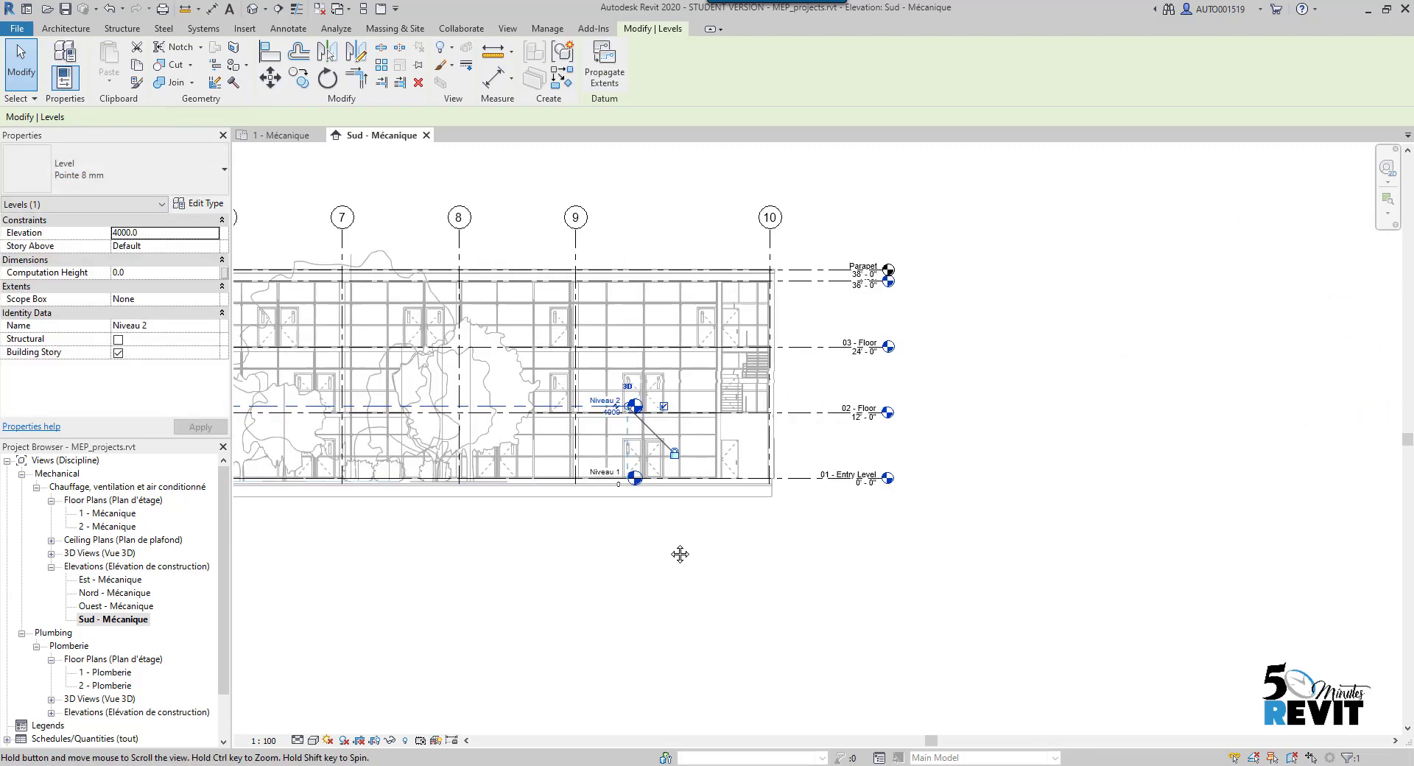
{"action": "scroll", "coordinate": [611, 396], "scroll_direction": "up", "scroll_amount": 3}
{"action": "left_click_drag", "start_coordinate": [611, 395], "coordinate": [1170, 411]}
{"action": "left_click", "coordinate": [1061, 598]}
{"action": "middle_click_drag", "start_coordinate": [1051, 594], "coordinate": [990, 625]}
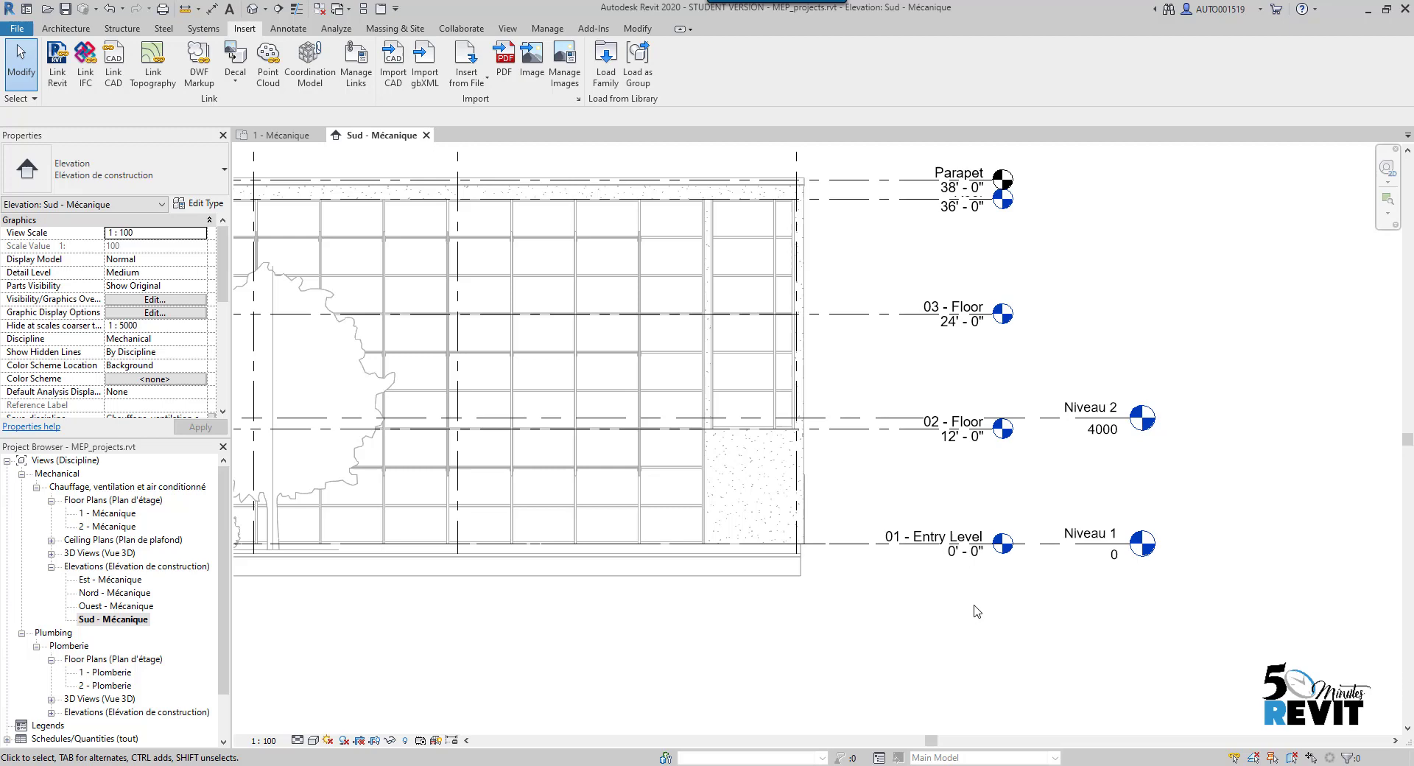
{"action": "middle_click_drag", "start_coordinate": [977, 611], "coordinate": [972, 628]}
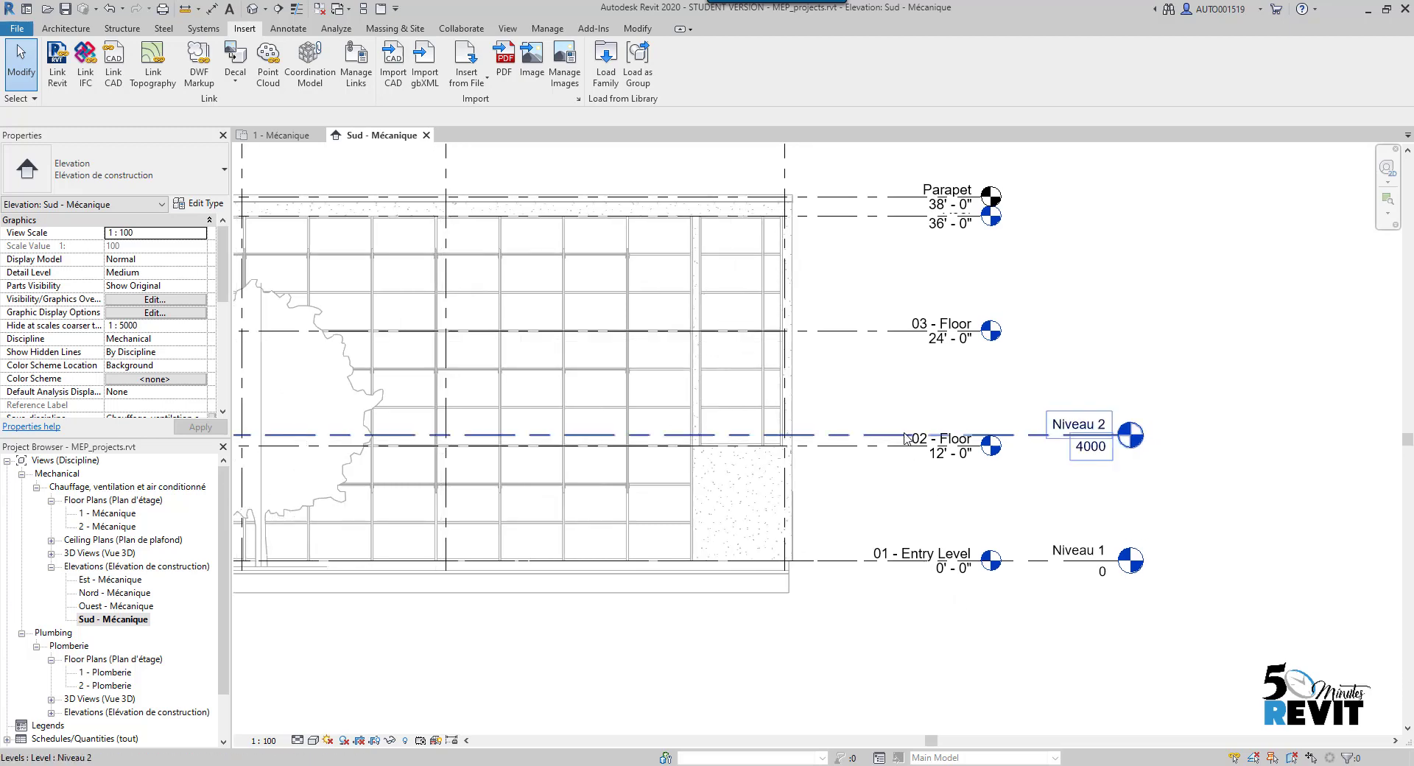
Step: Align Niveau 2 to the linked 02 - Floor level, moving it from 4000 to 3658
{"action": "left_click", "coordinate": [641, 28]}
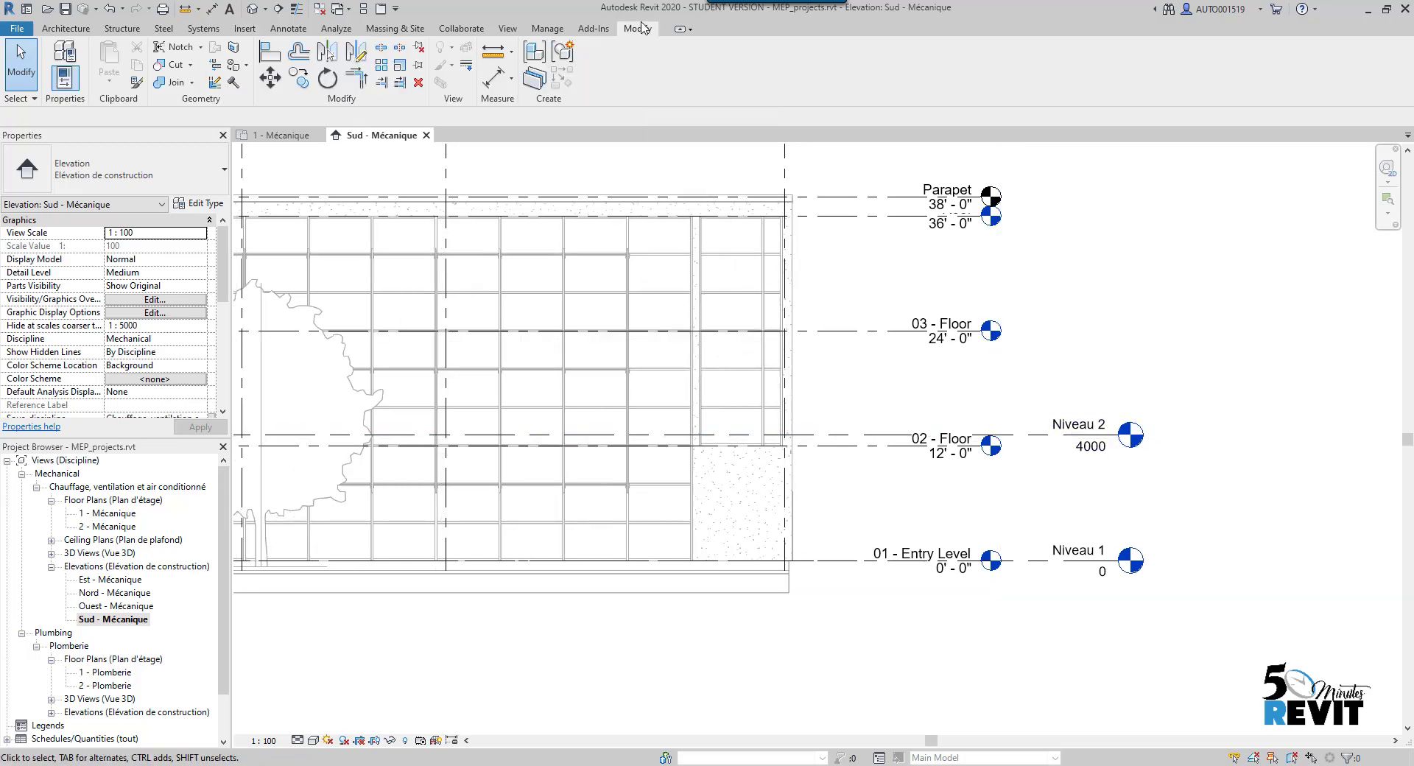
{"action": "left_click", "coordinate": [270, 52]}
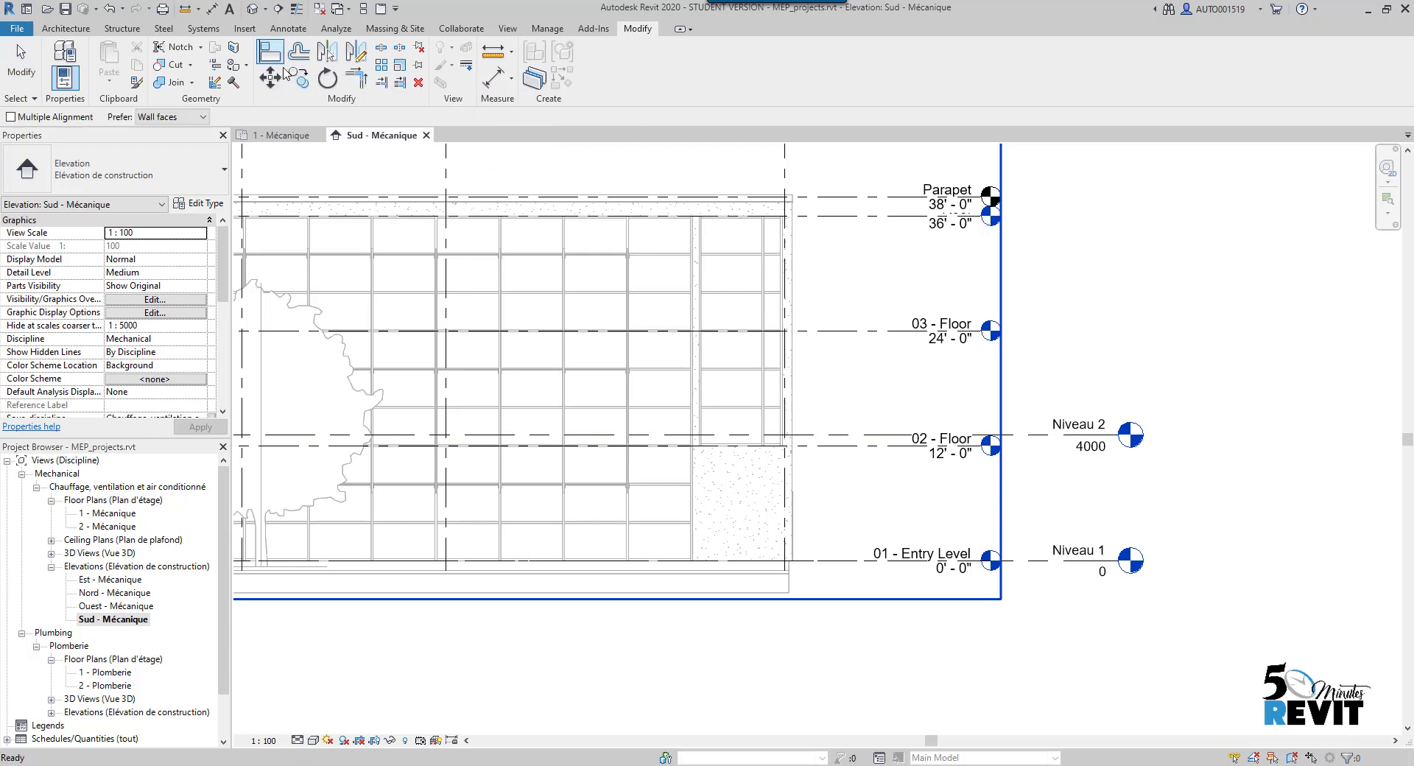
{"action": "left_click", "coordinate": [877, 446]}
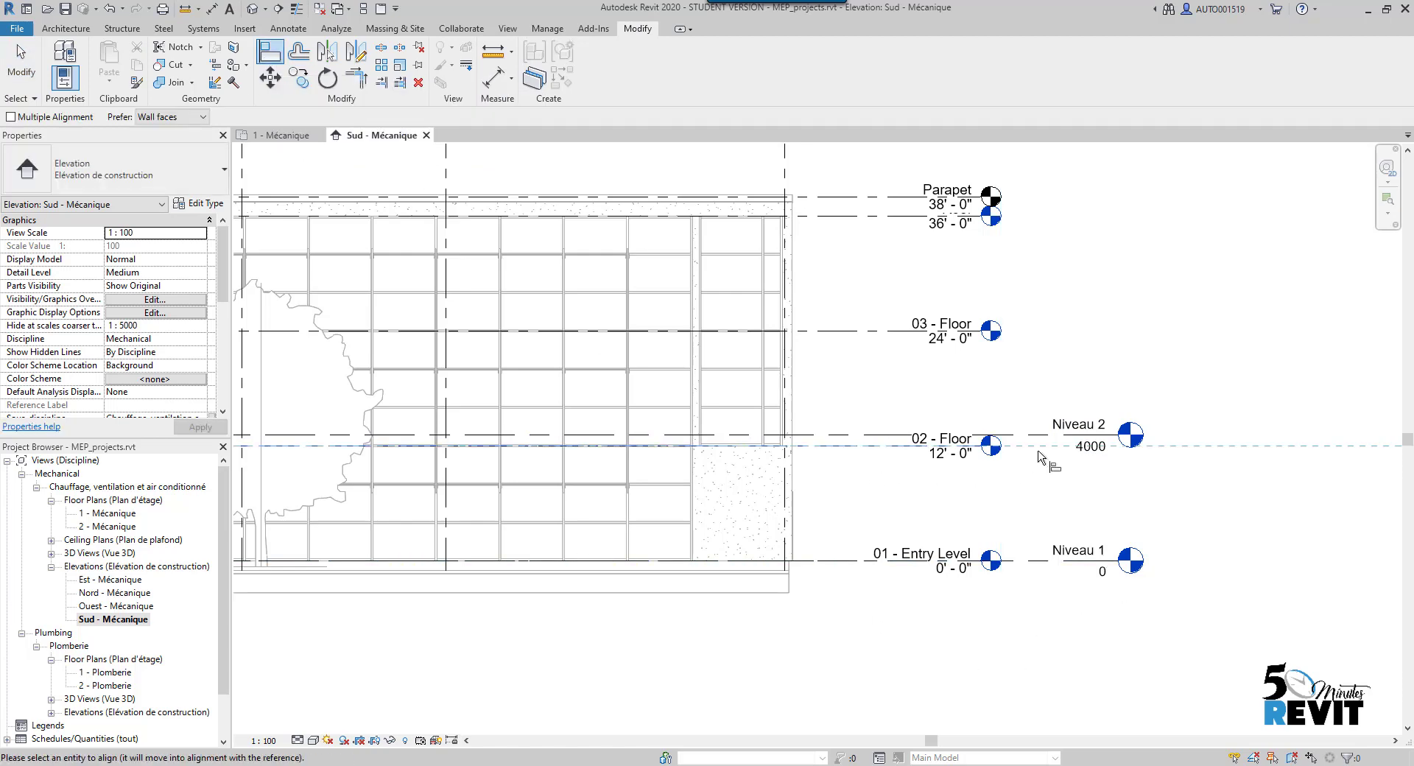
{"action": "left_click", "coordinate": [1045, 442]}
{"action": "middle_click_drag", "start_coordinate": [1041, 610], "coordinate": [1026, 656]}
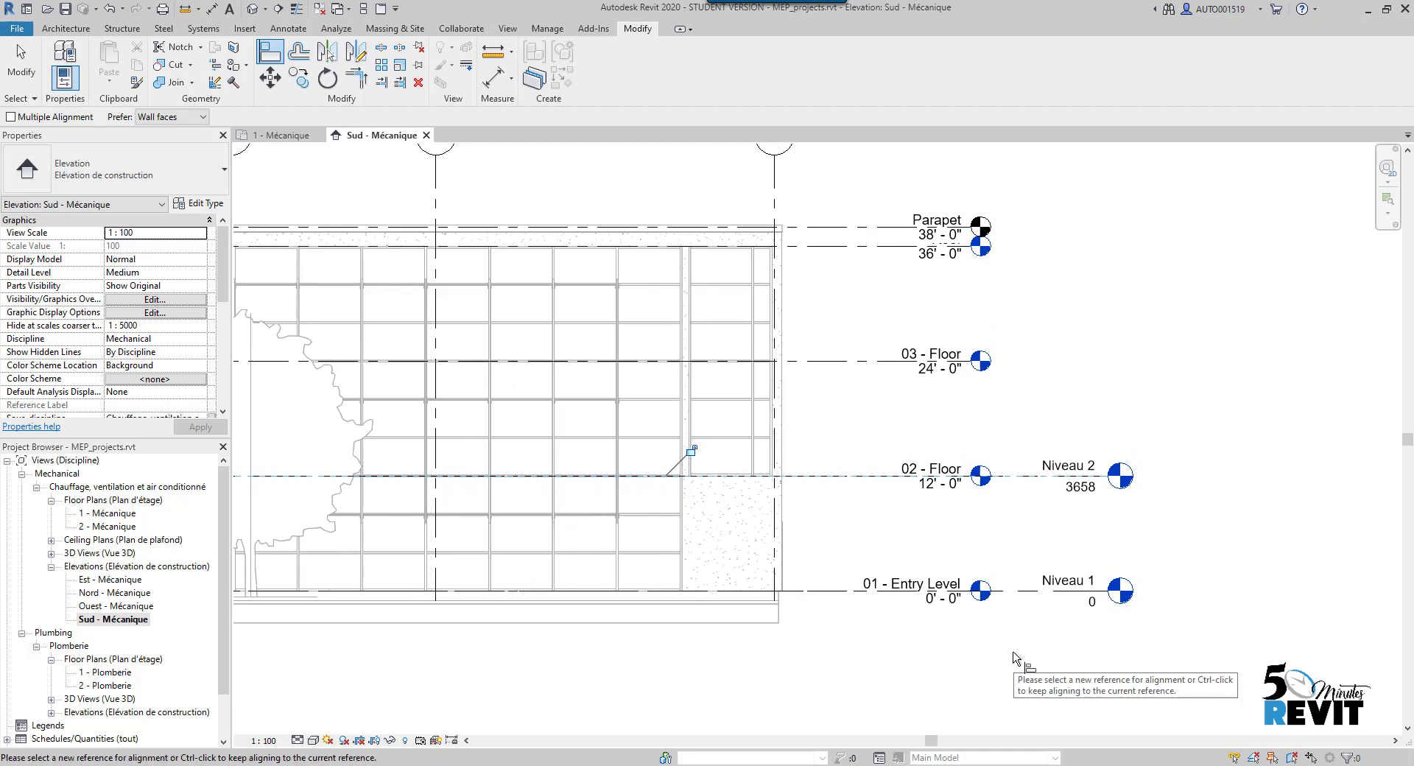
{"action": "key", "text": "Escape"}
{"action": "key", "text": "Escape"}
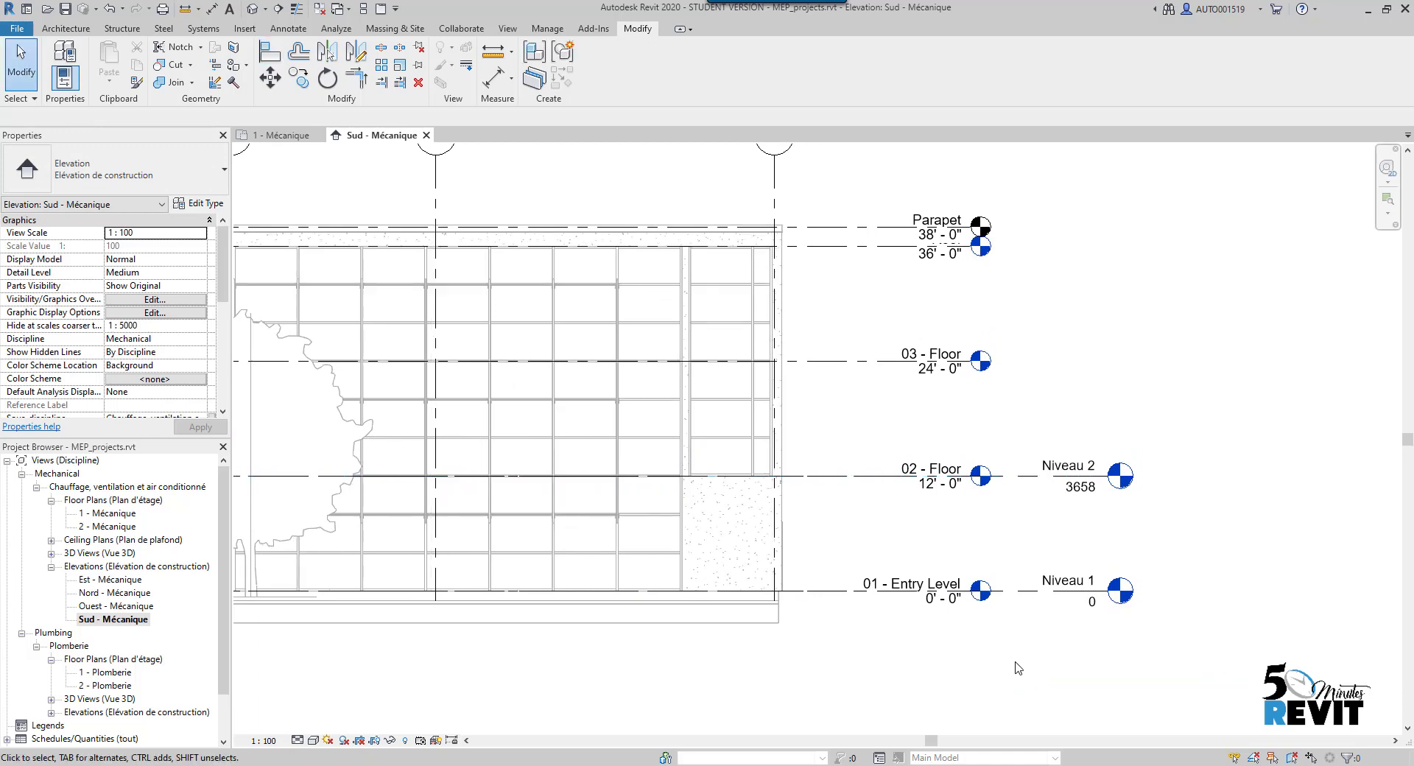
{"action": "middle_click_drag", "start_coordinate": [1018, 668], "coordinate": [1018, 668]}
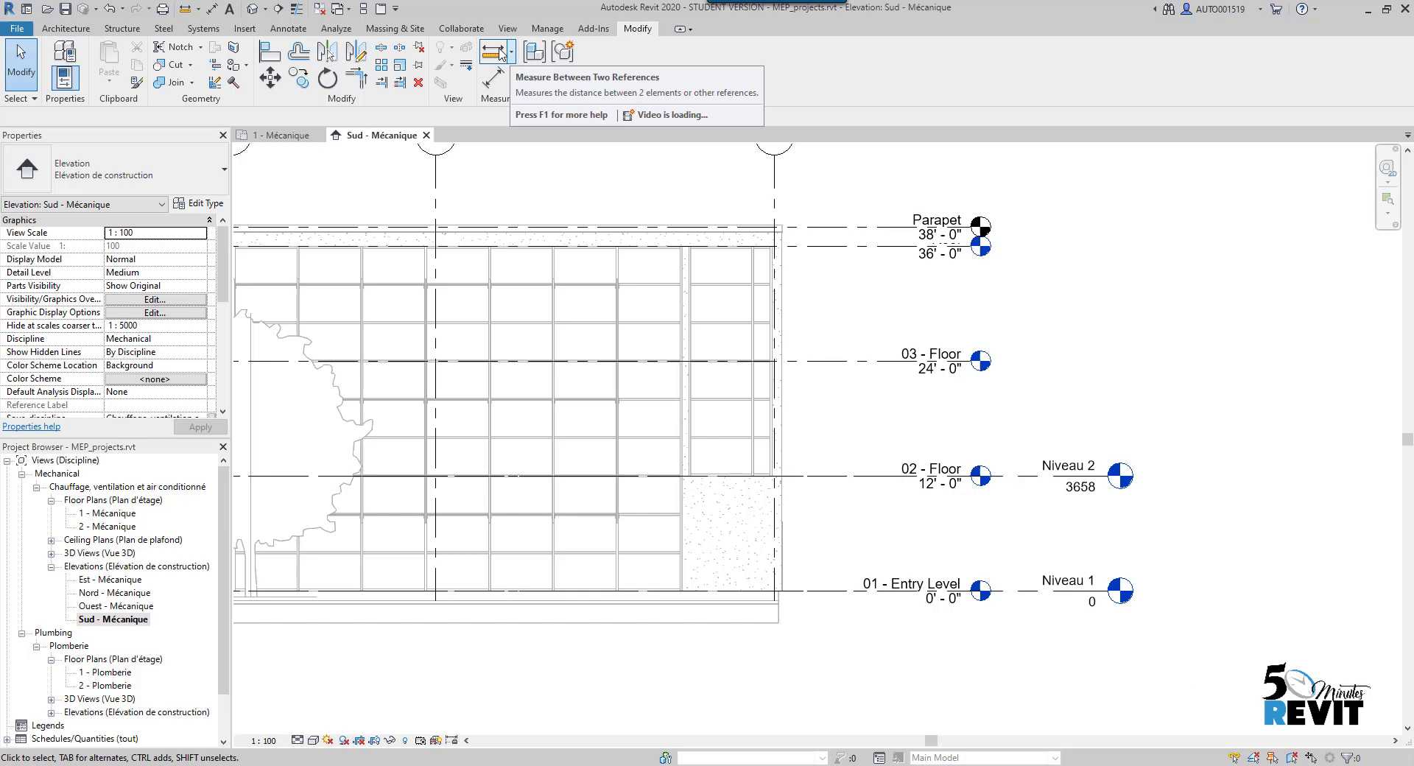
Step: Start Copy/Monitor using the linked Arch Link Model.rvt as the source
{"action": "left_click", "coordinate": [462, 28]}
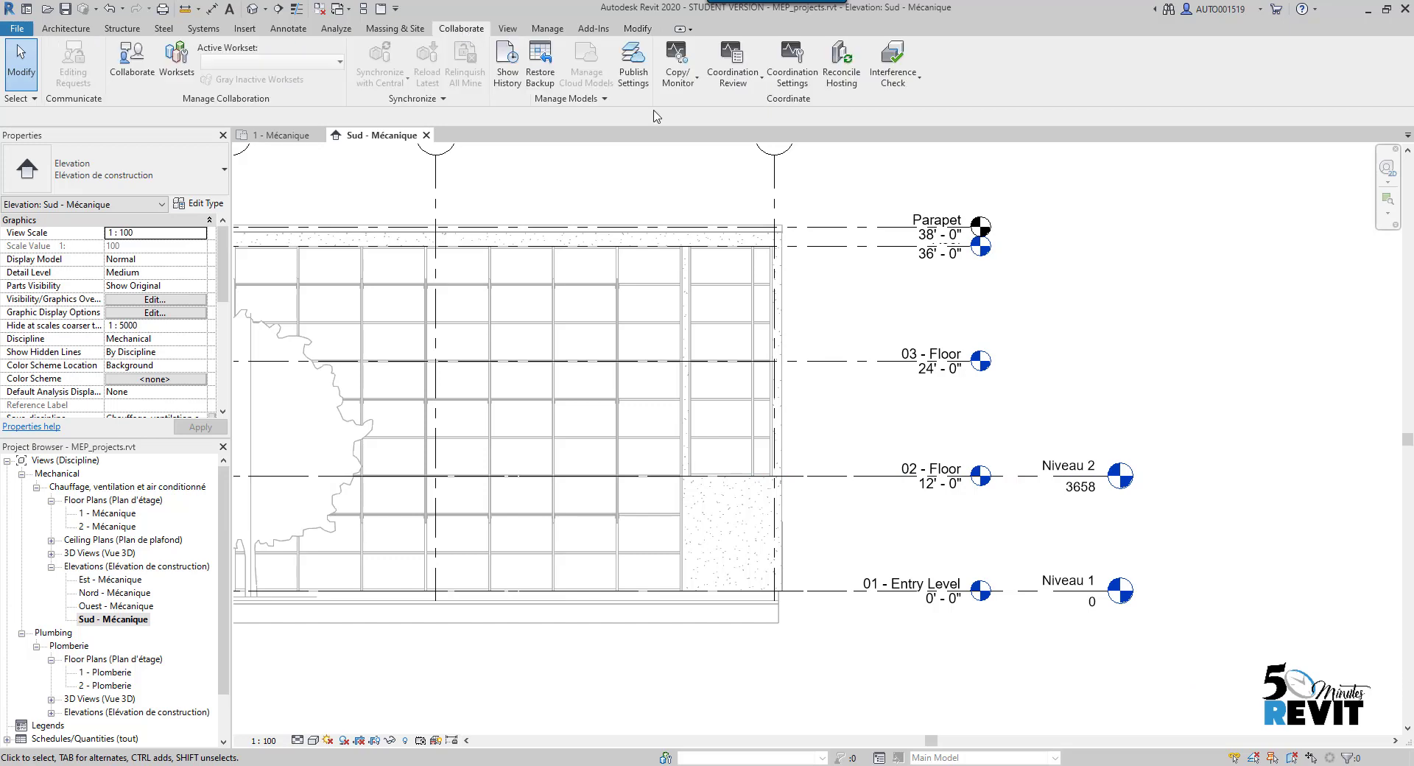
{"action": "left_click", "coordinate": [695, 87]}
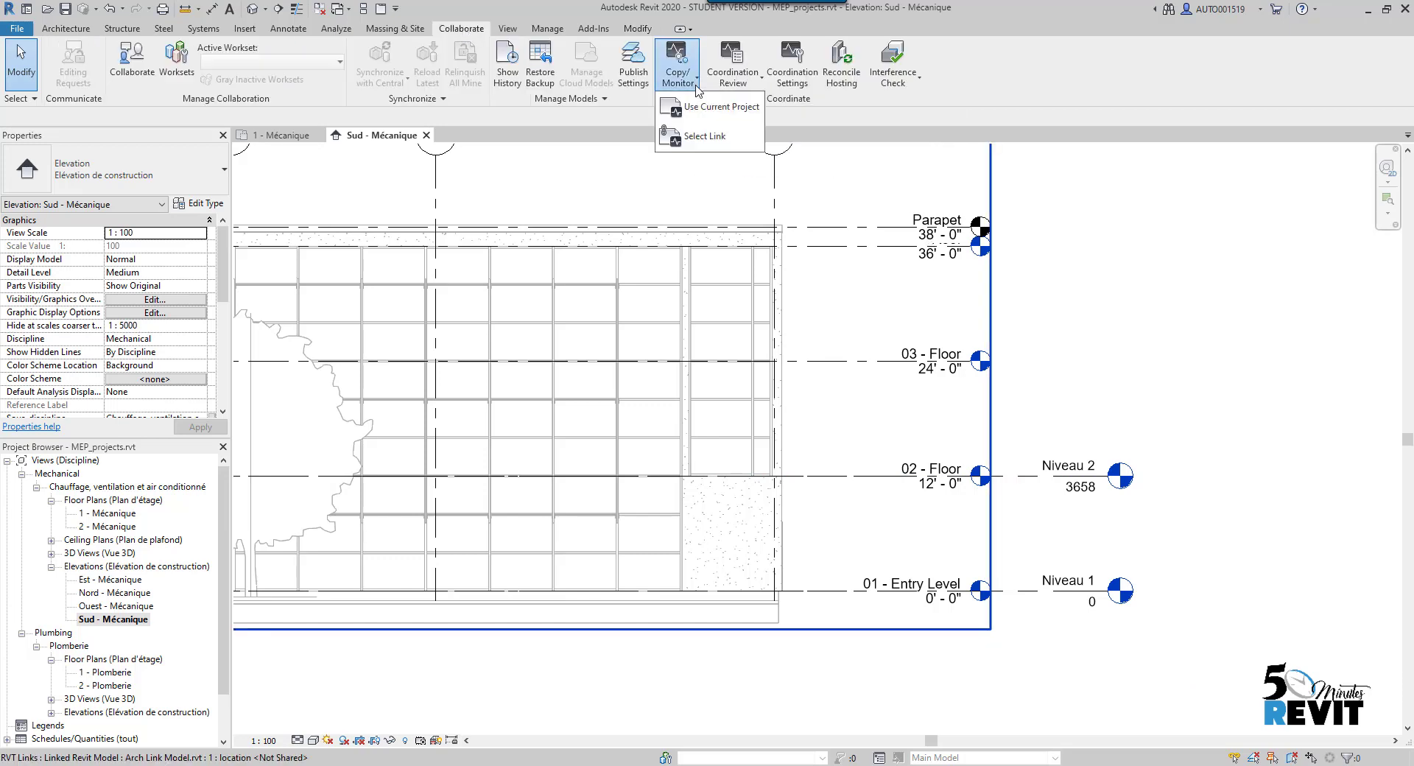
{"action": "left_click", "coordinate": [697, 140]}
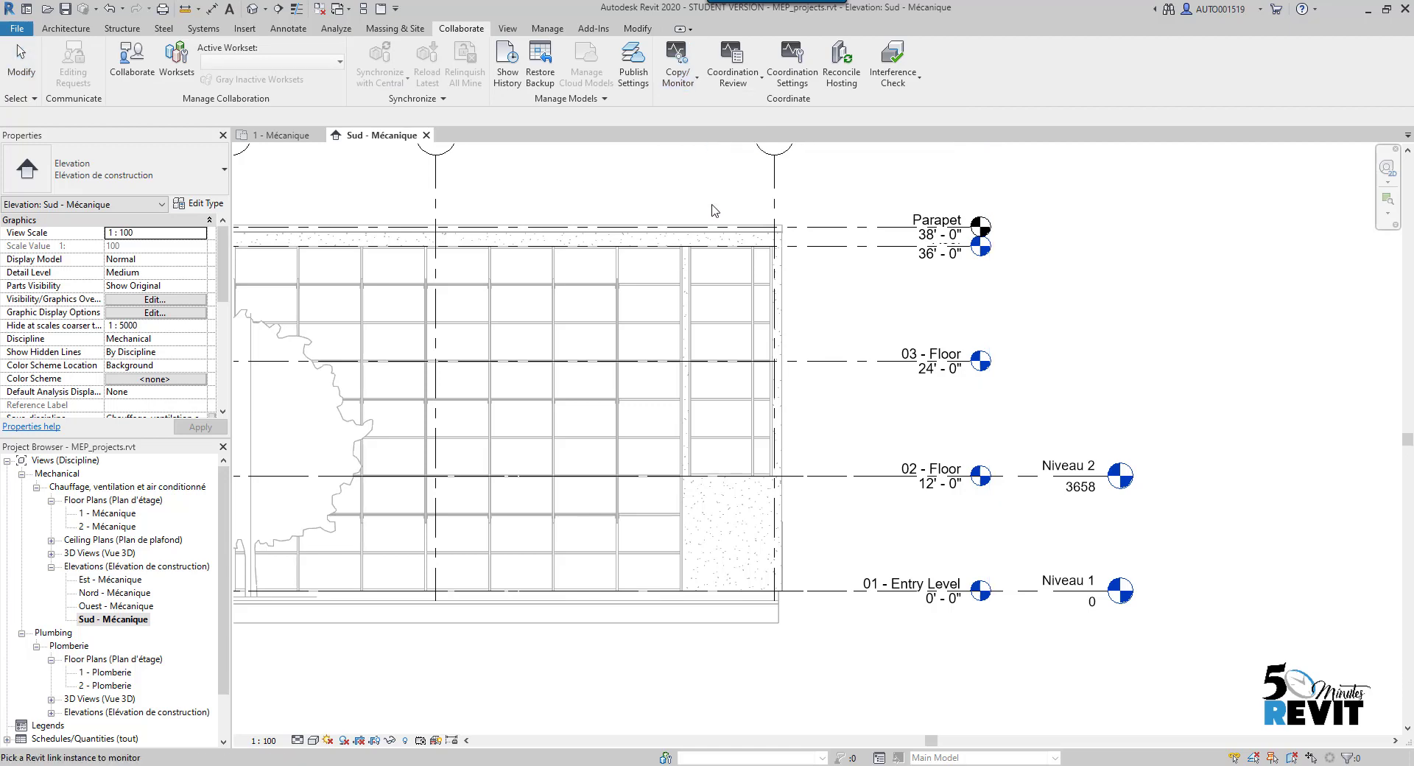
{"action": "left_click", "coordinate": [713, 234]}
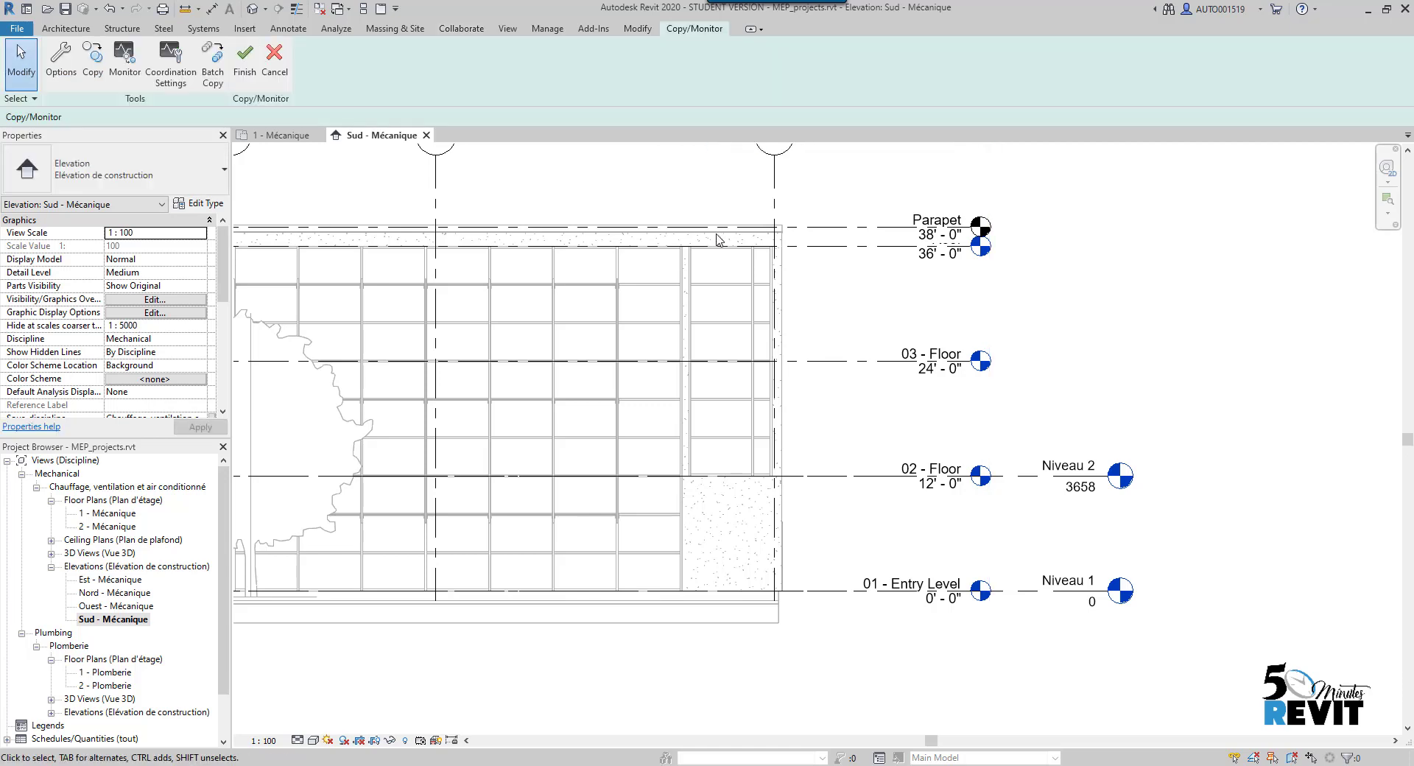
{"action": "middle_click_drag", "start_coordinate": [1203, 322], "coordinate": [1105, 400]}
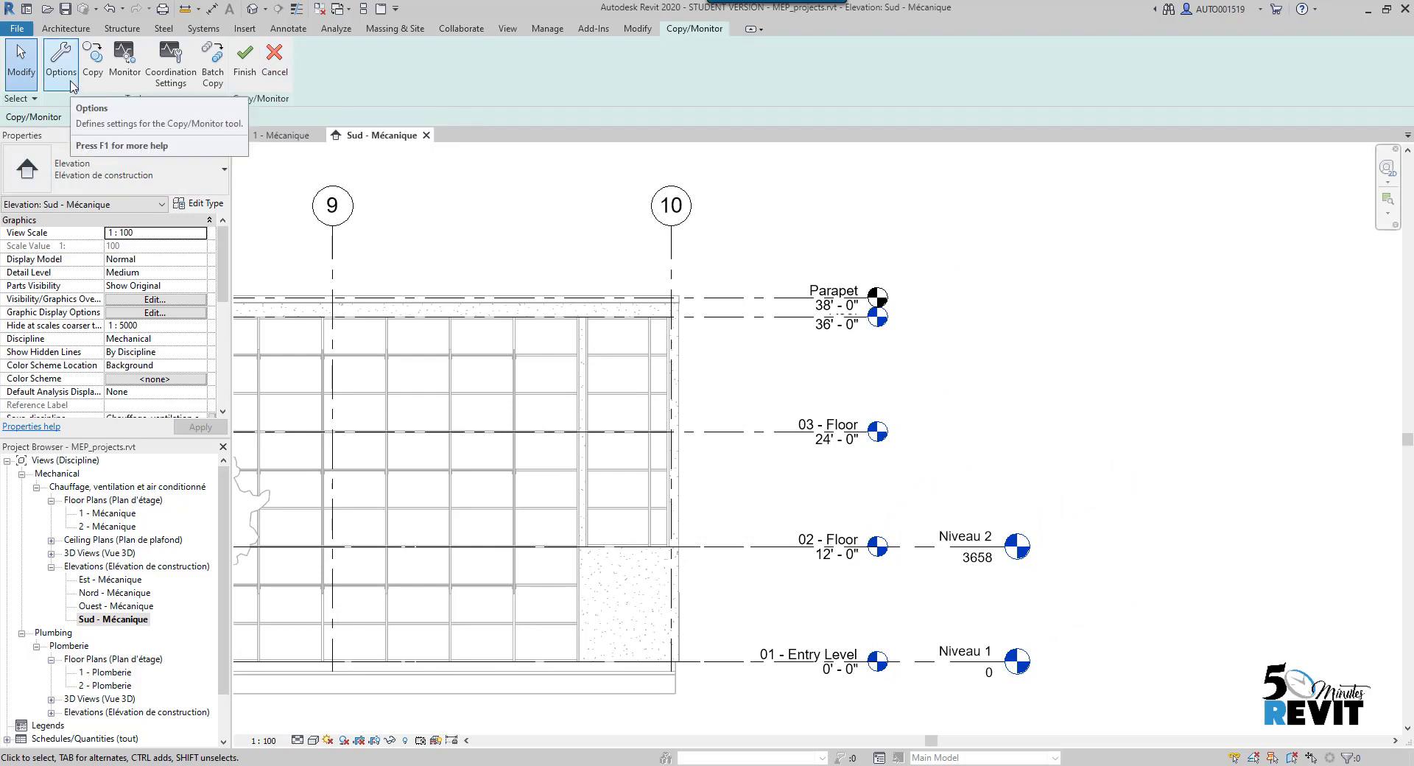
Step: Copy the linked Parapet, 10973 and 03 - Floor levels via a level-filtered window selection, then finish
{"action": "left_click", "coordinate": [89, 65]}
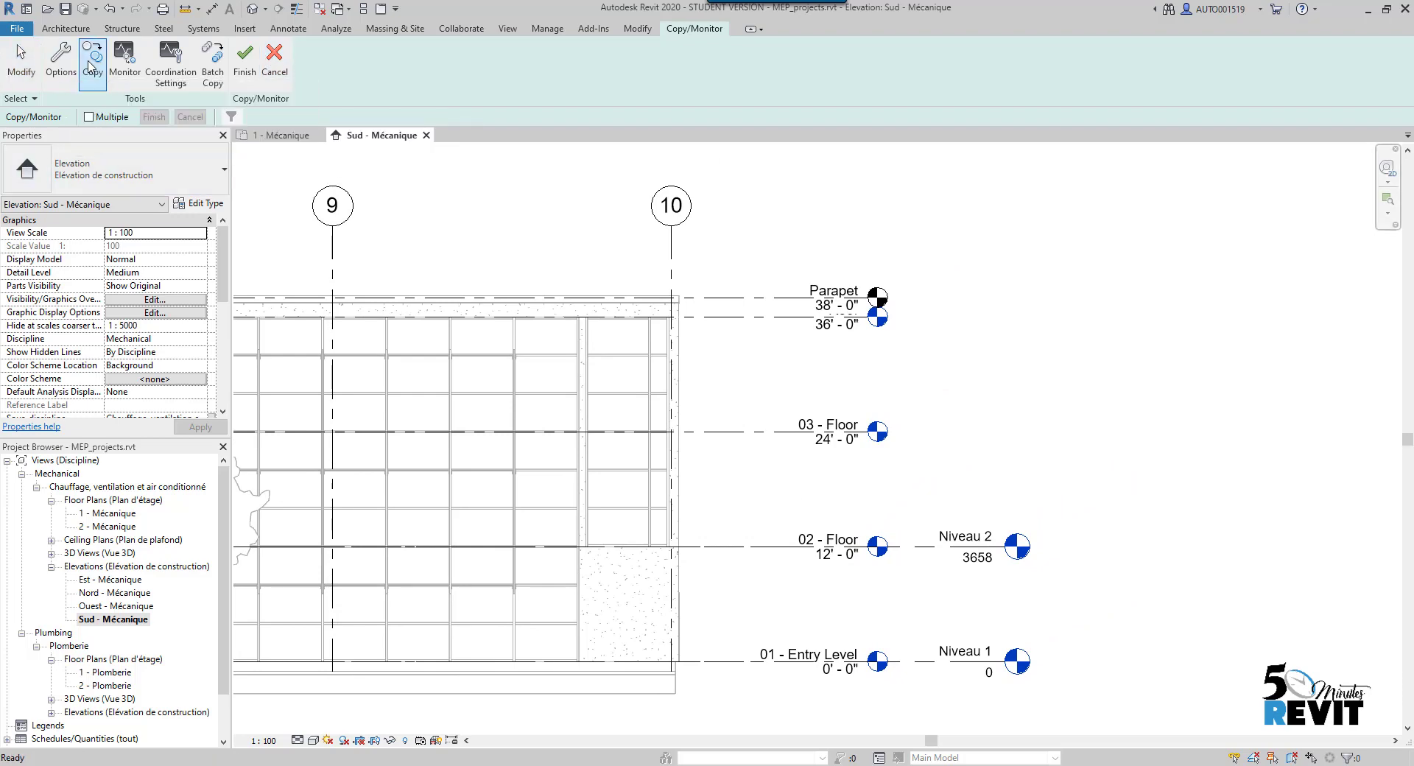
{"action": "left_click", "coordinate": [89, 117]}
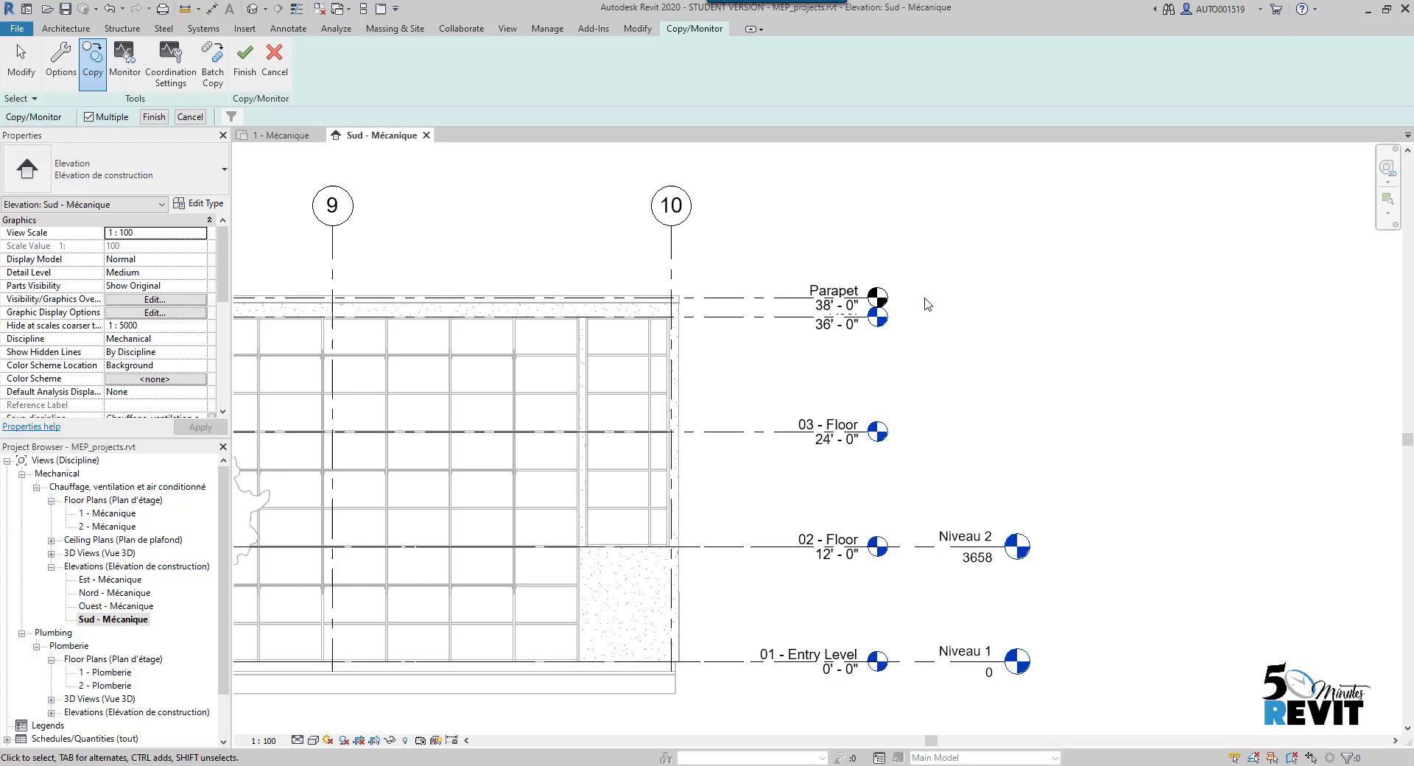
{"action": "left_click_drag", "start_coordinate": [936, 258], "coordinate": [782, 480]}
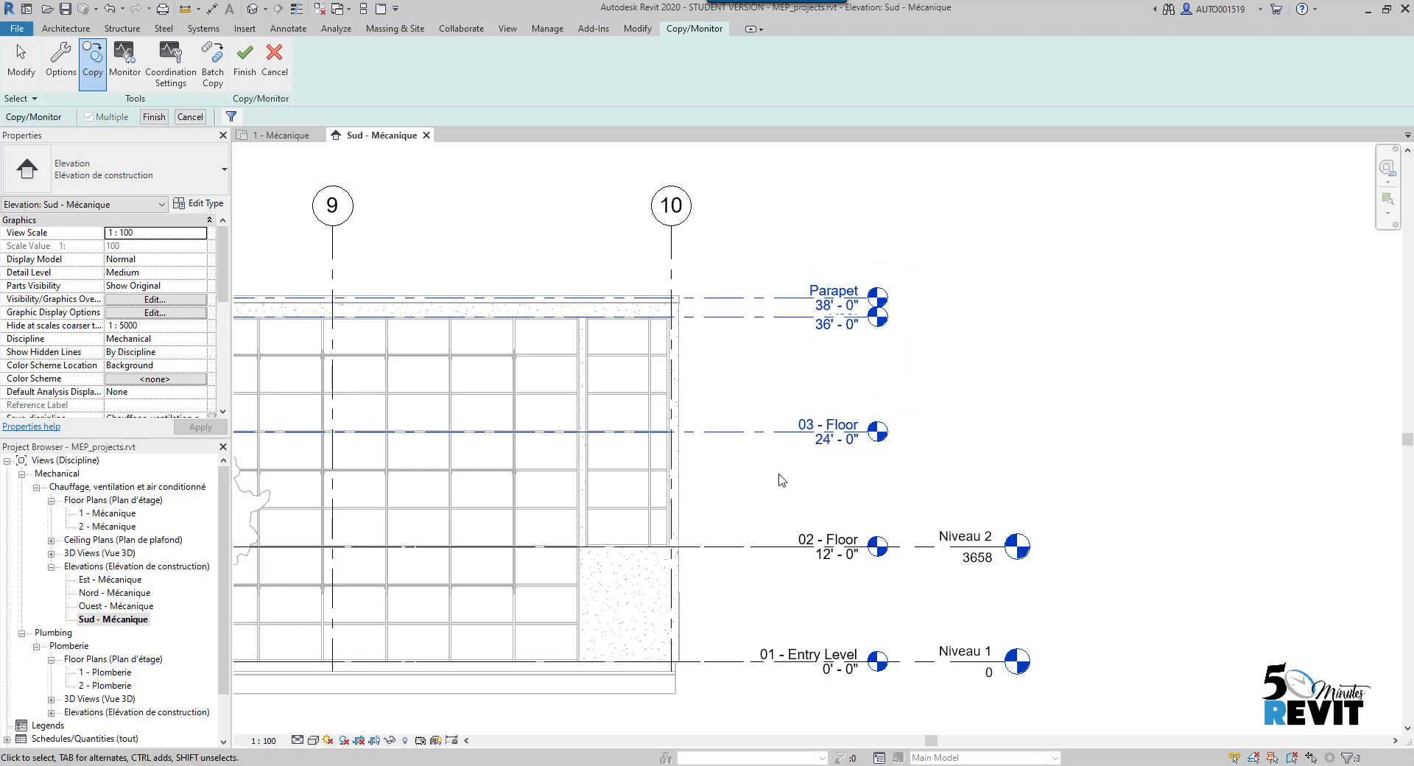
{"action": "left_click", "coordinate": [230, 116]}
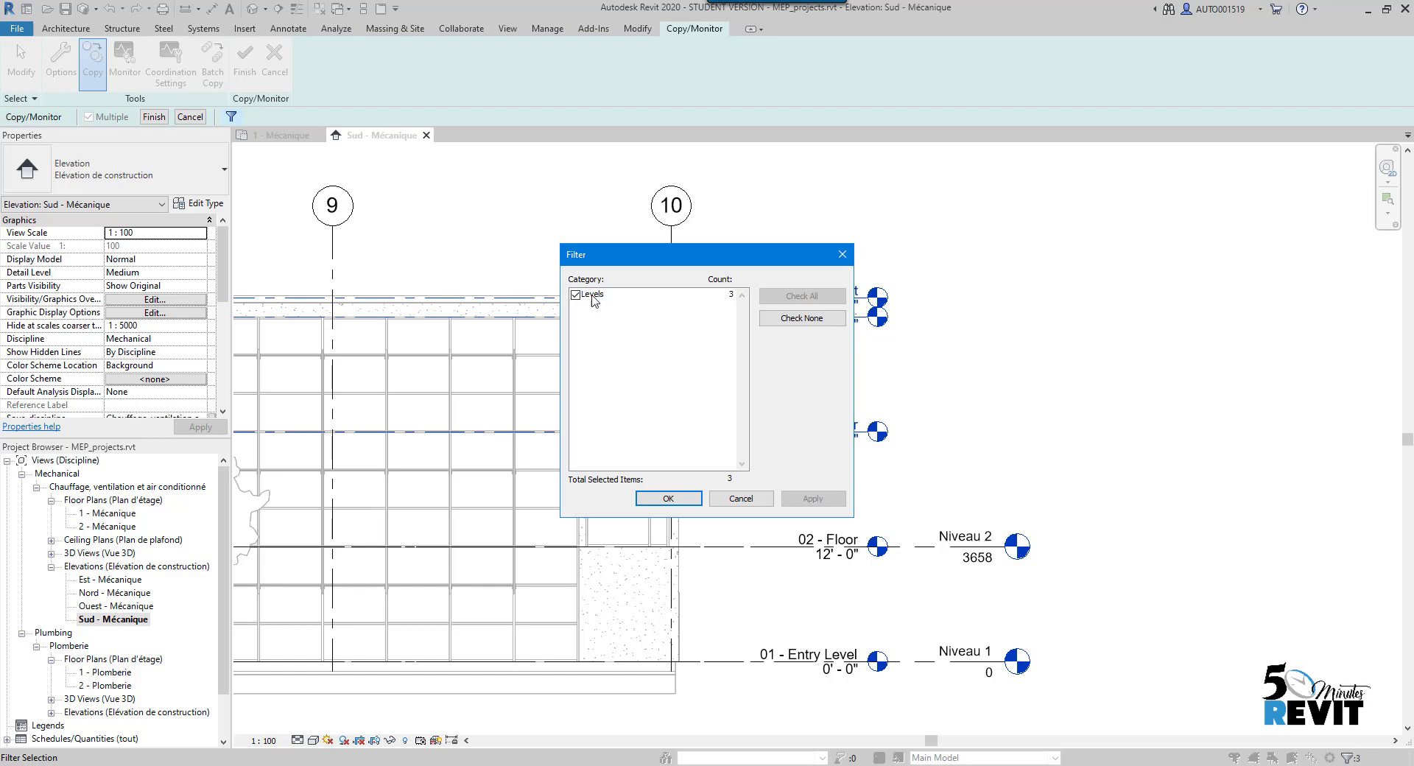
{"action": "left_click", "coordinate": [668, 499]}
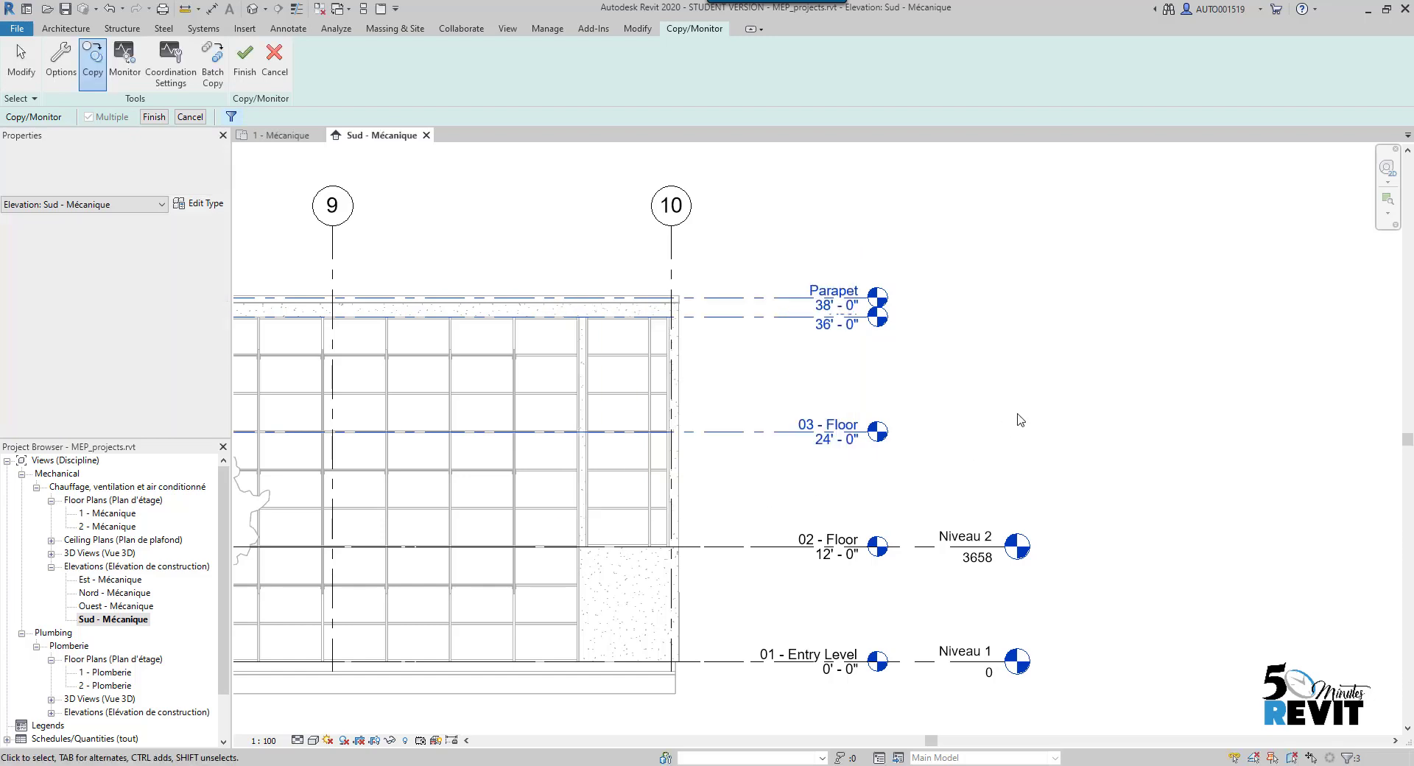
{"action": "left_click", "coordinate": [154, 118]}
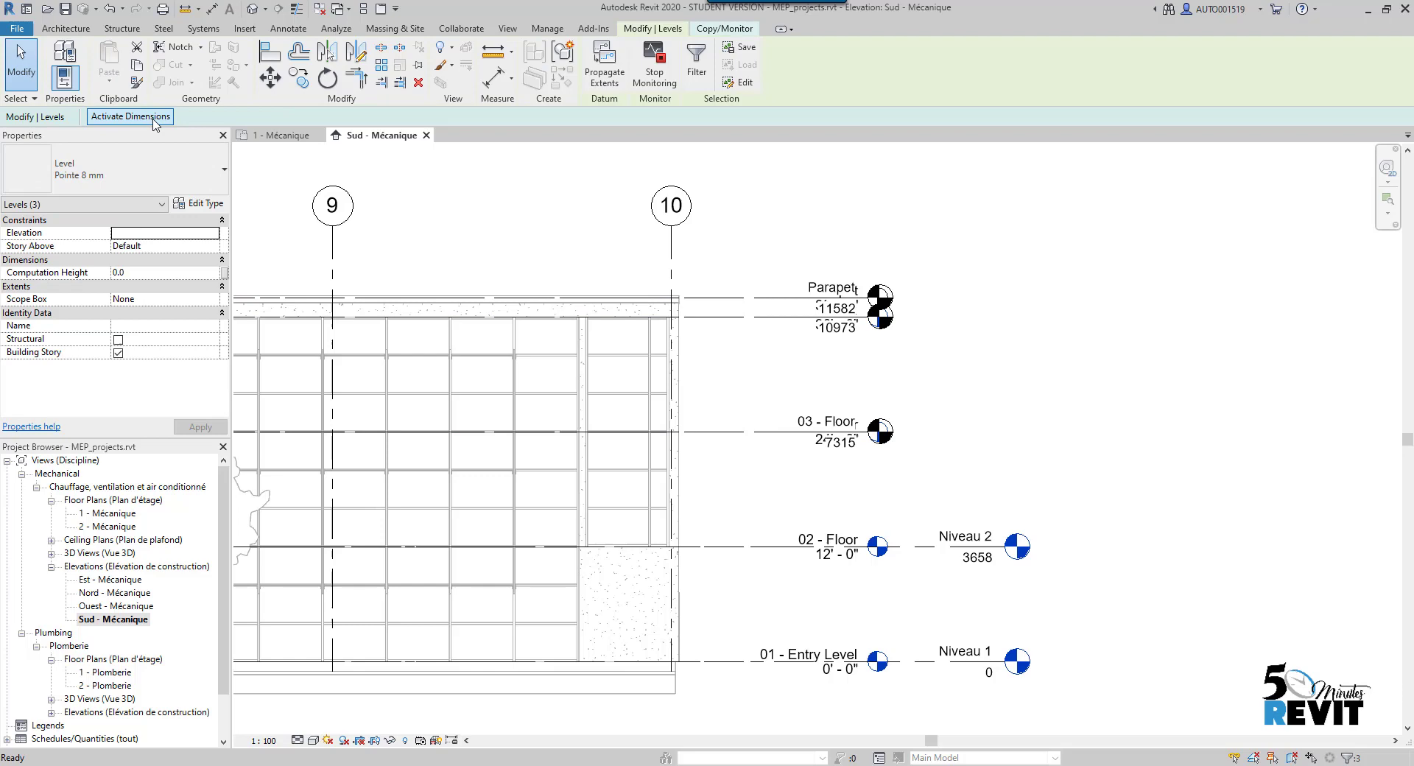
{"action": "left_click", "coordinate": [725, 28]}
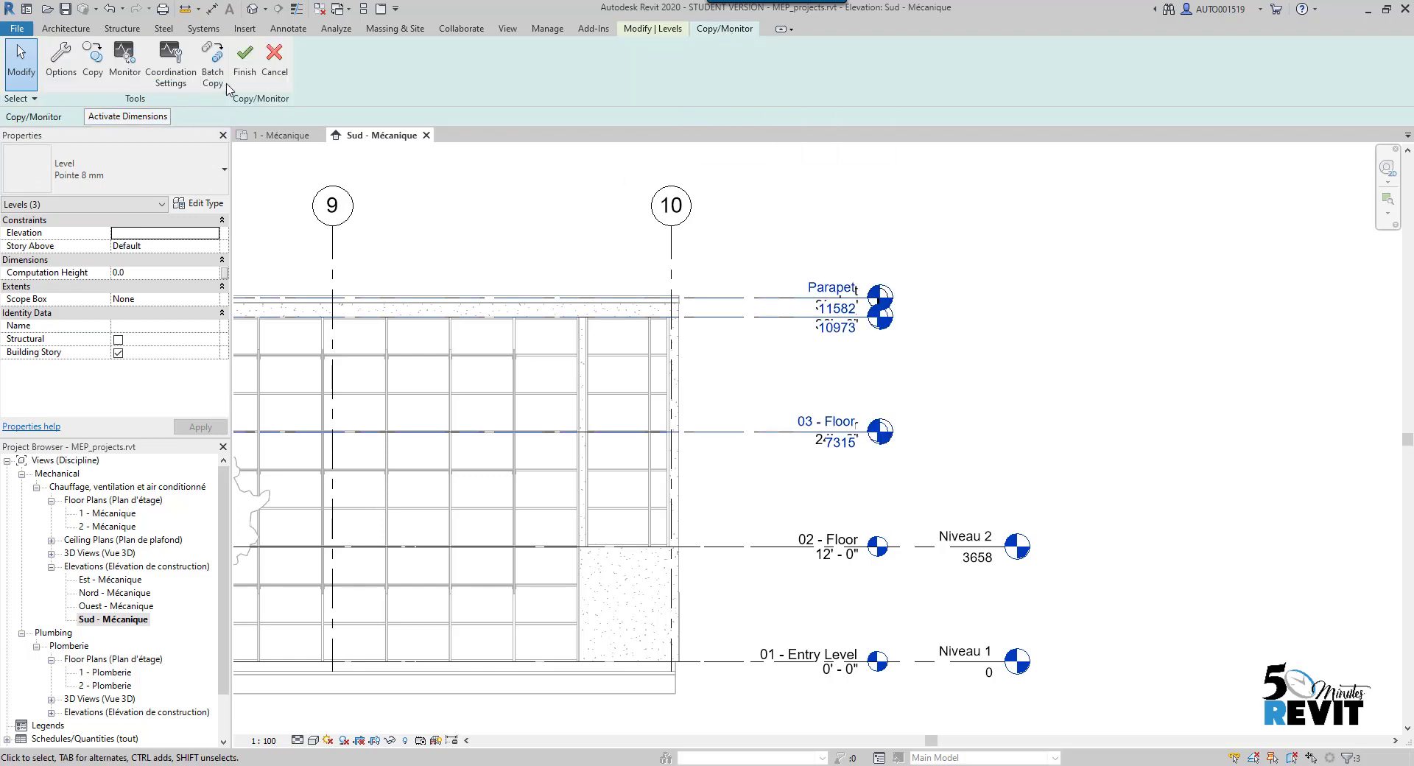
{"action": "left_click", "coordinate": [244, 59]}
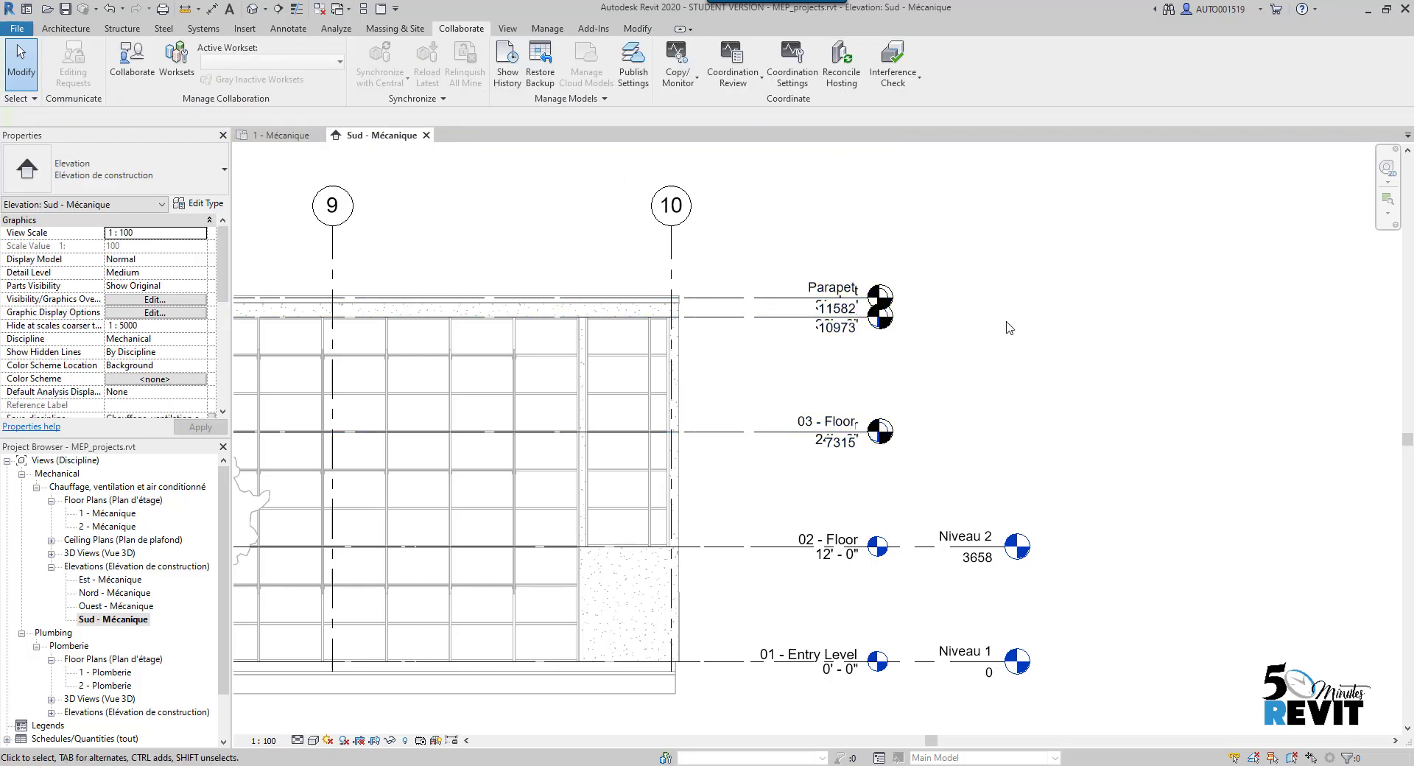
Step: Drag the copied 03 - Floor level heads right to line up with Niveau 2, then open the 2 - Mécanique plan
{"action": "left_click", "coordinate": [870, 434]}
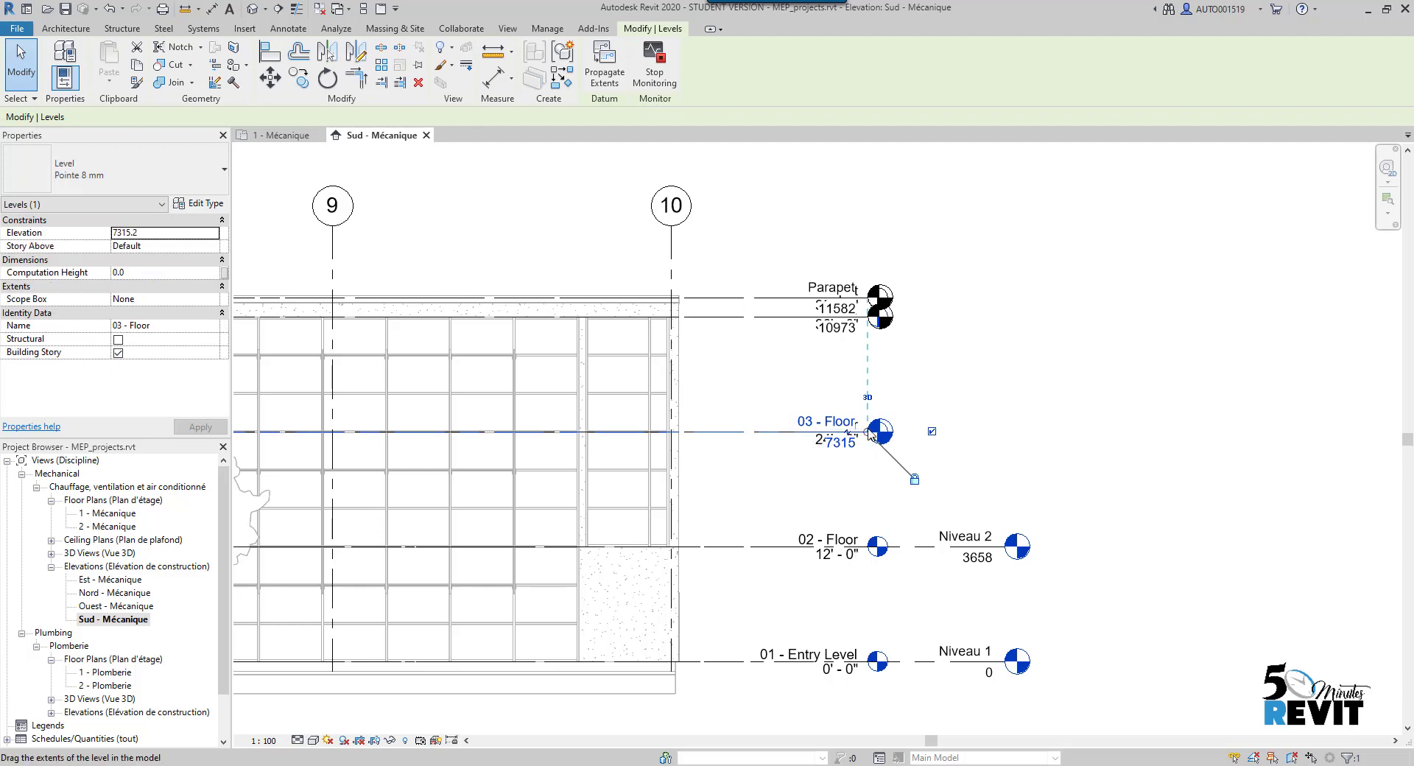
{"action": "left_click_drag", "start_coordinate": [870, 433], "coordinate": [1005, 432]}
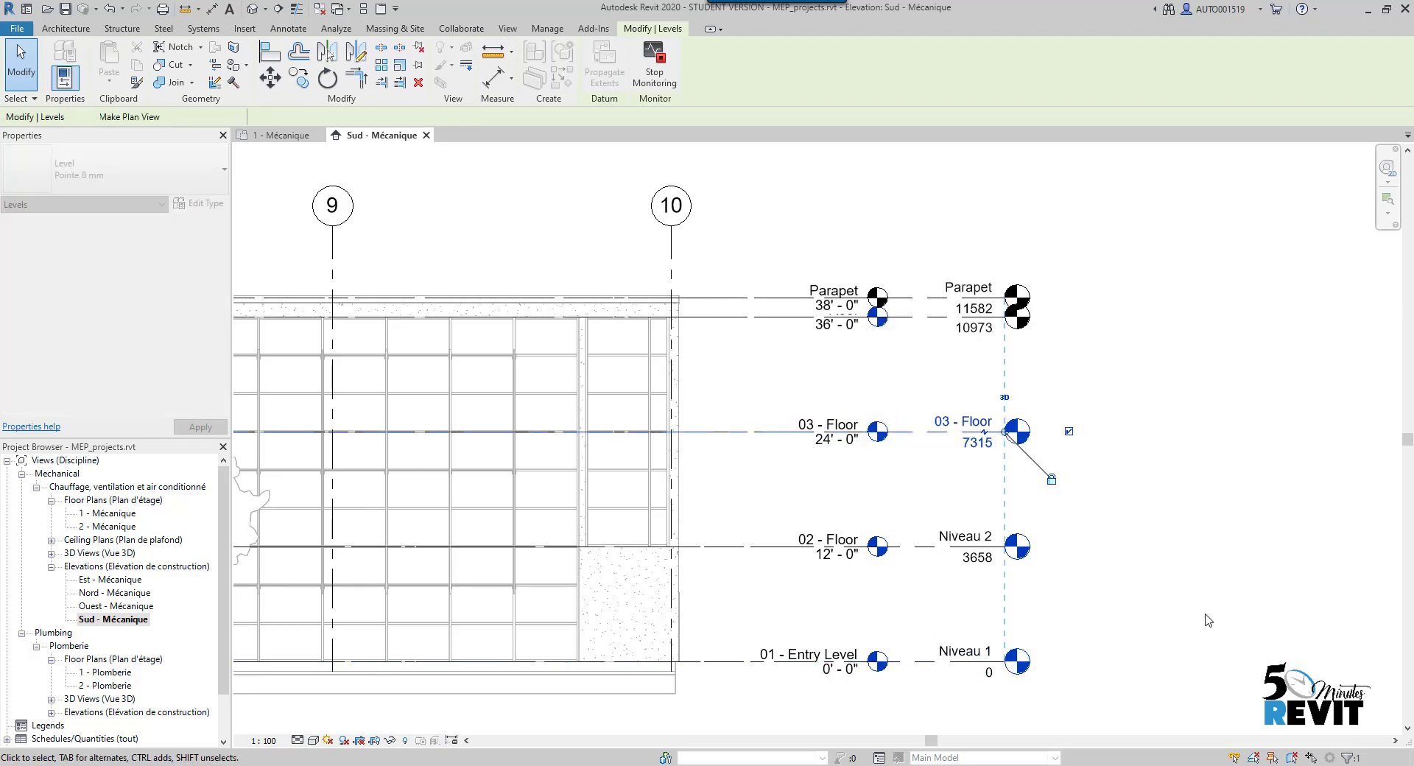
{"action": "left_click", "coordinate": [1174, 424]}
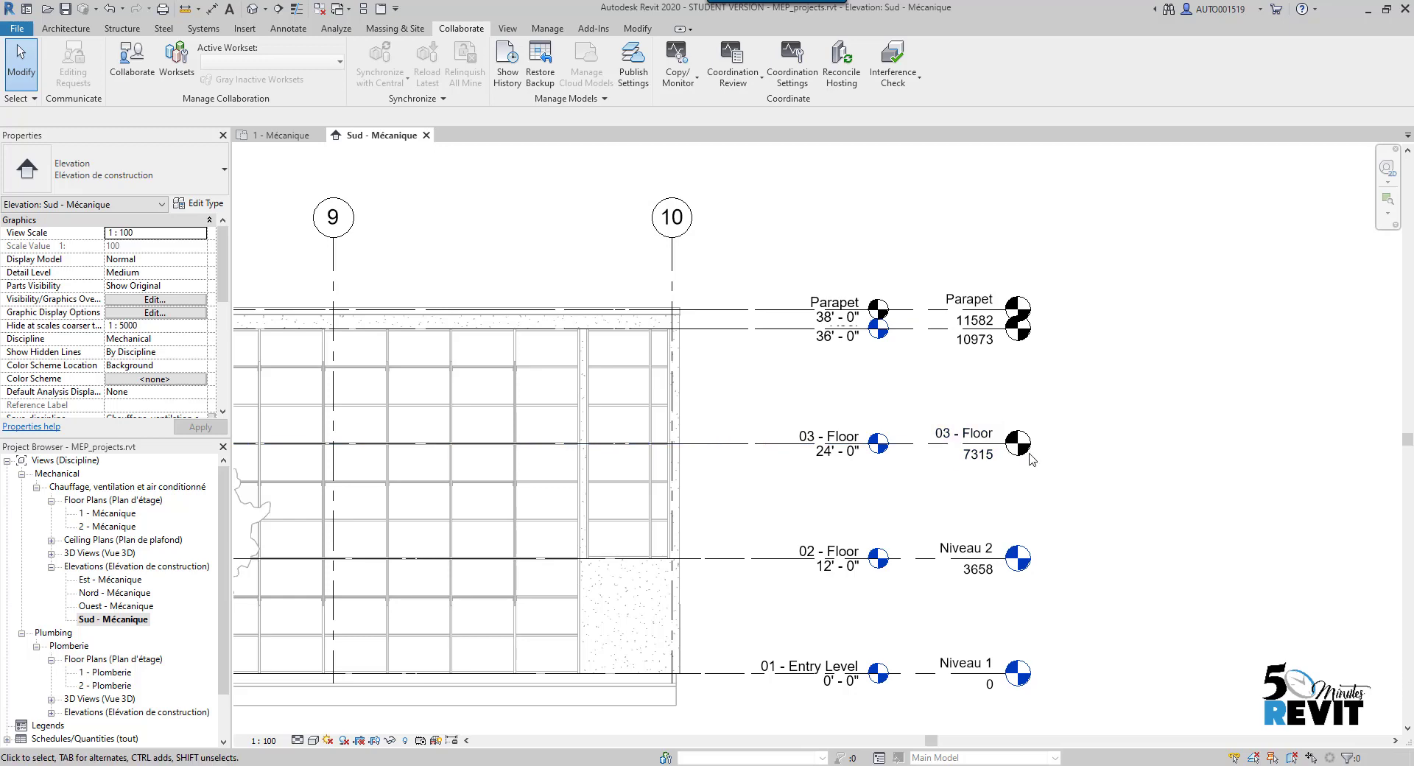
{"action": "double_click", "coordinate": [1020, 560]}
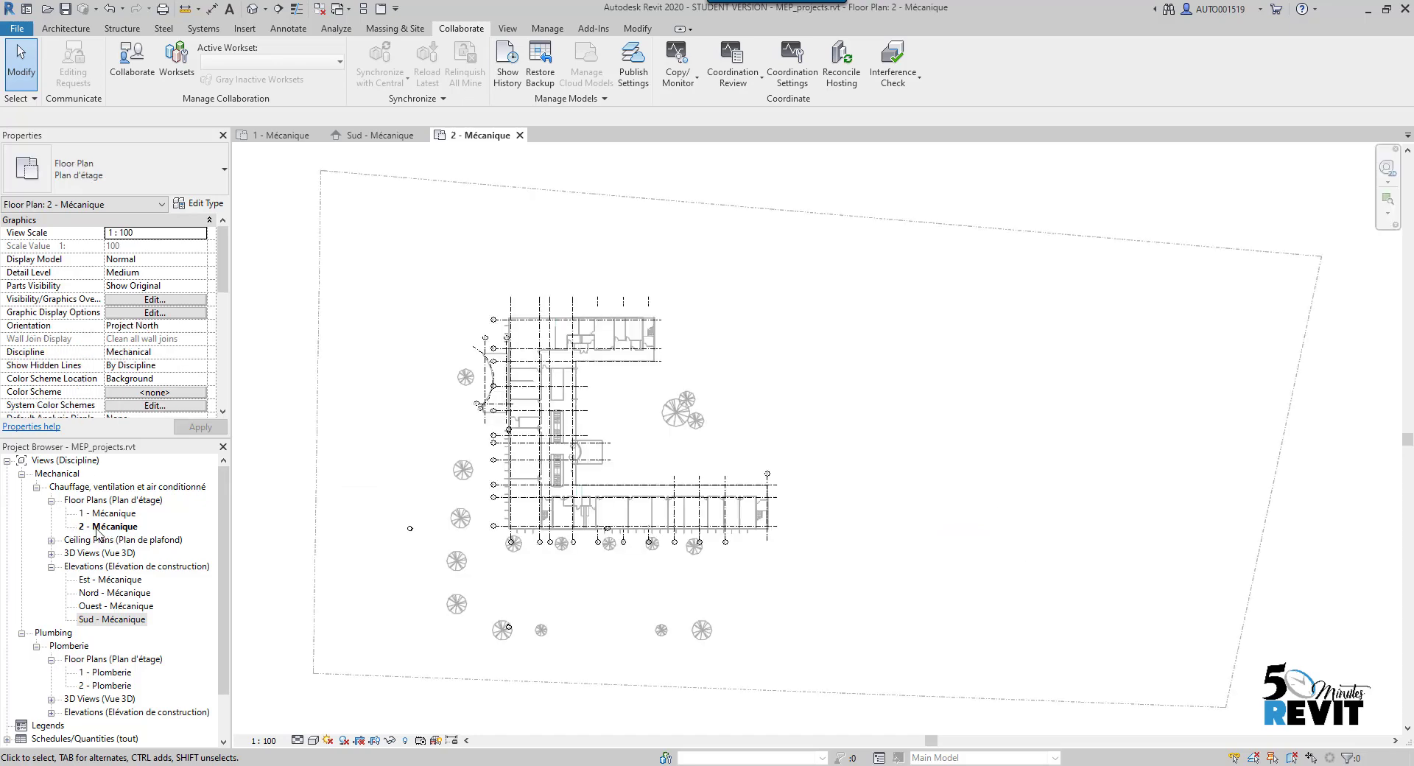
Step: Start Copy/Monitor from the linked architectural model in the 2 - Mécanique plan
{"action": "middle_click_drag", "start_coordinate": [913, 572], "coordinate": [933, 611]}
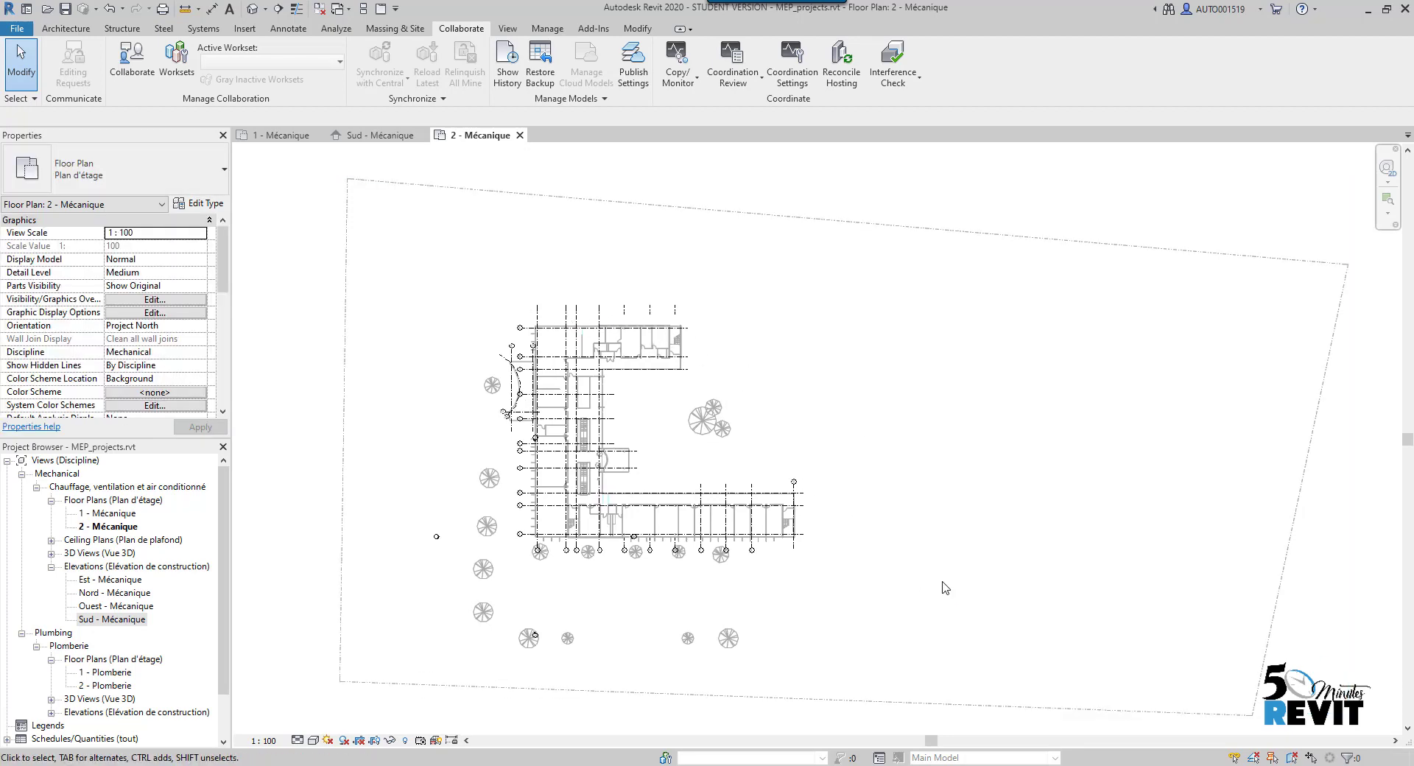
{"action": "scroll", "coordinate": [730, 470], "scroll_direction": "up", "scroll_amount": 1}
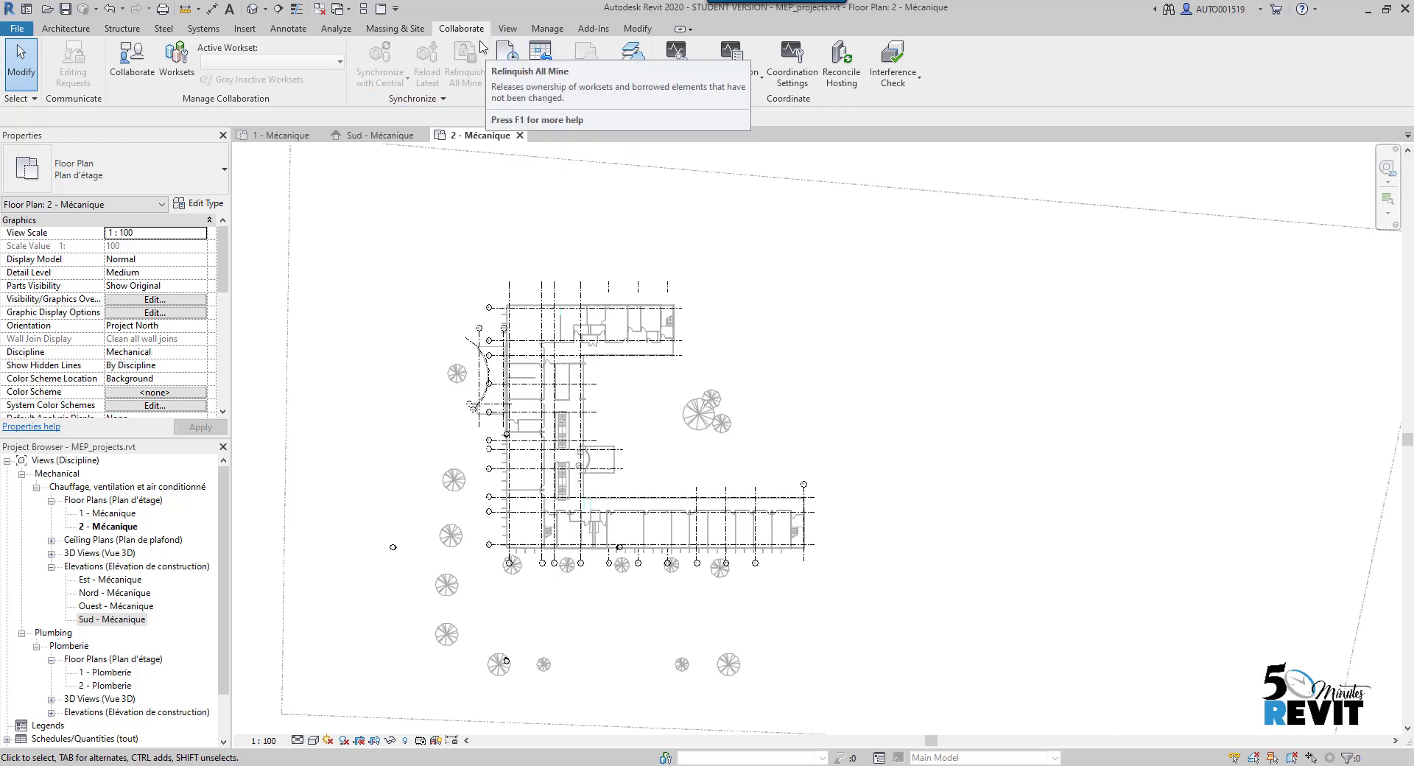
{"action": "left_click", "coordinate": [691, 84]}
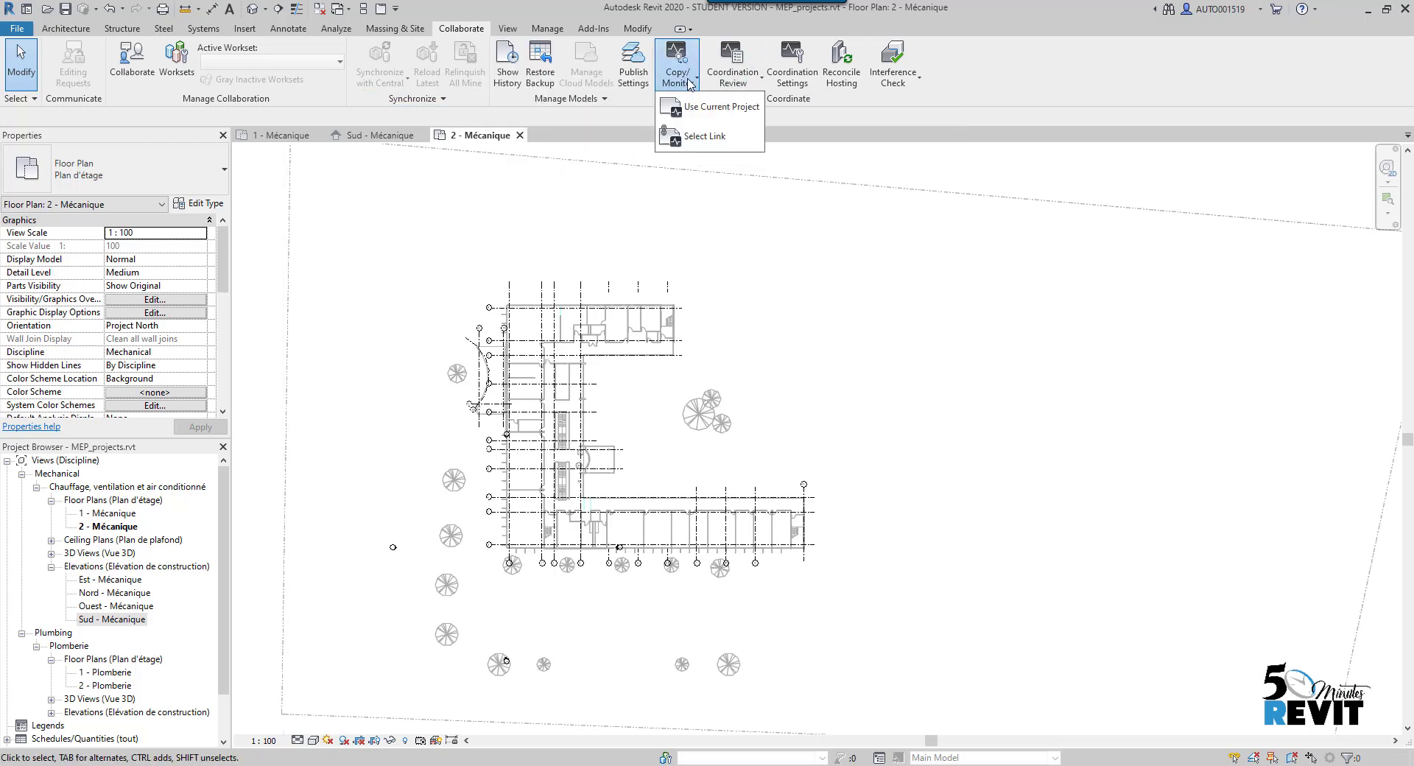
{"action": "left_click", "coordinate": [703, 135]}
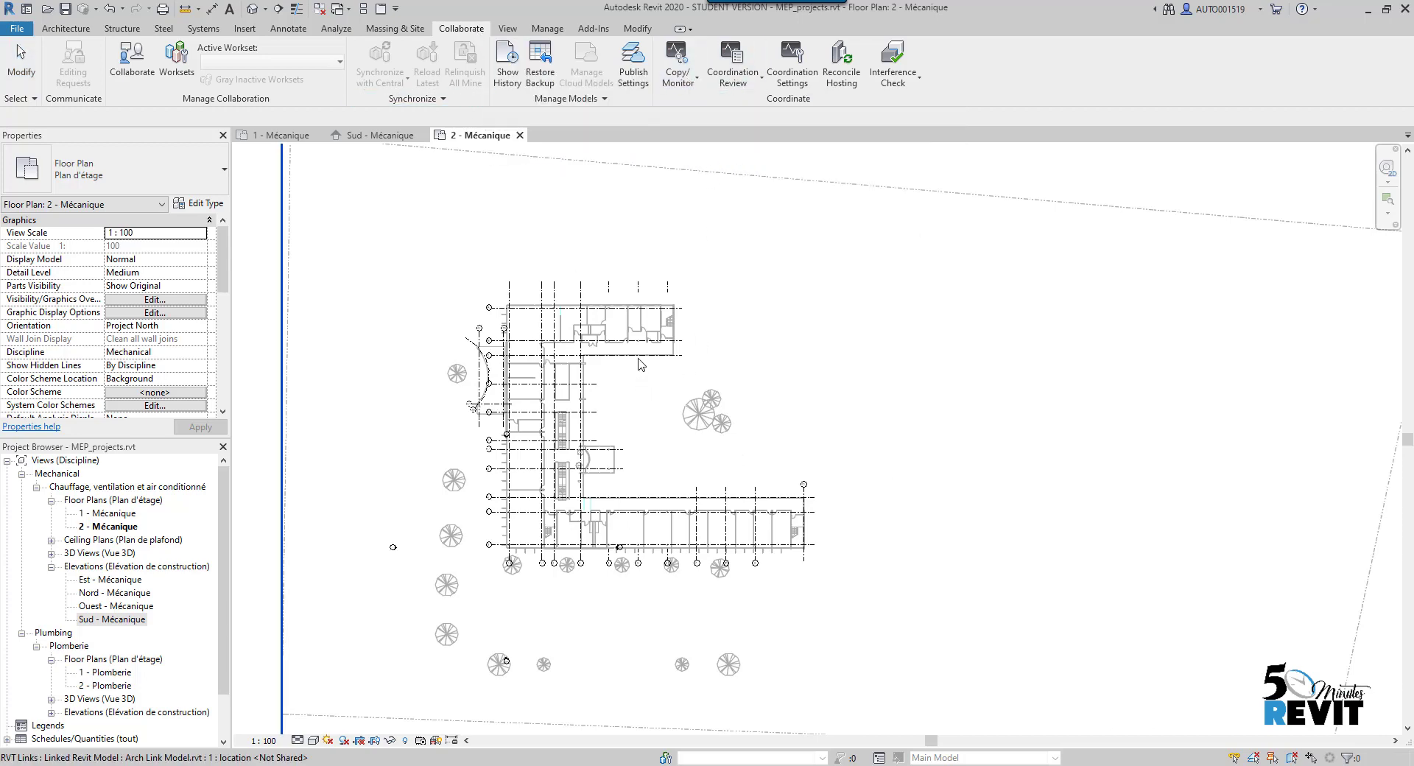
{"action": "left_click", "coordinate": [641, 364]}
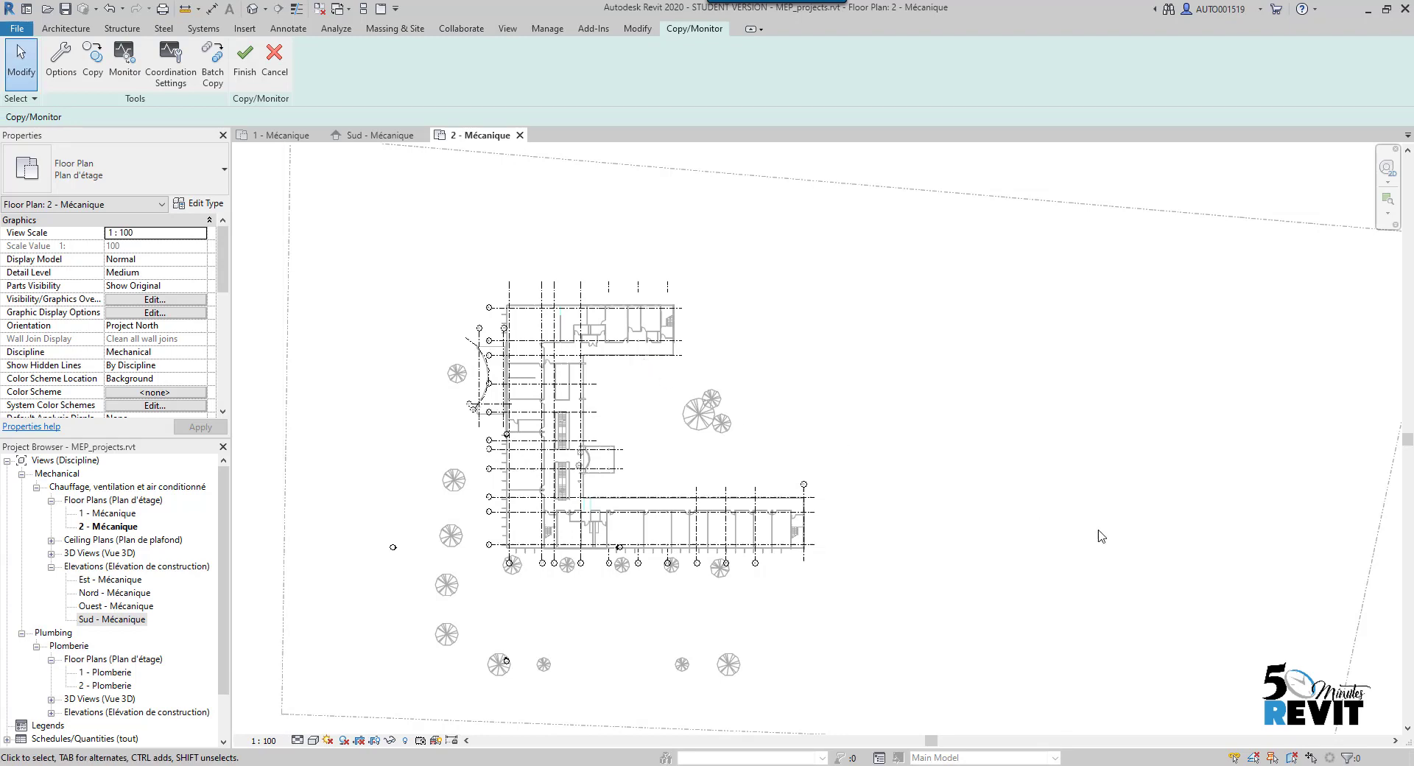
Step: Window-select the linked plan, filter to Grids only, copy the 26 grids and finish
{"action": "left_click", "coordinate": [93, 63]}
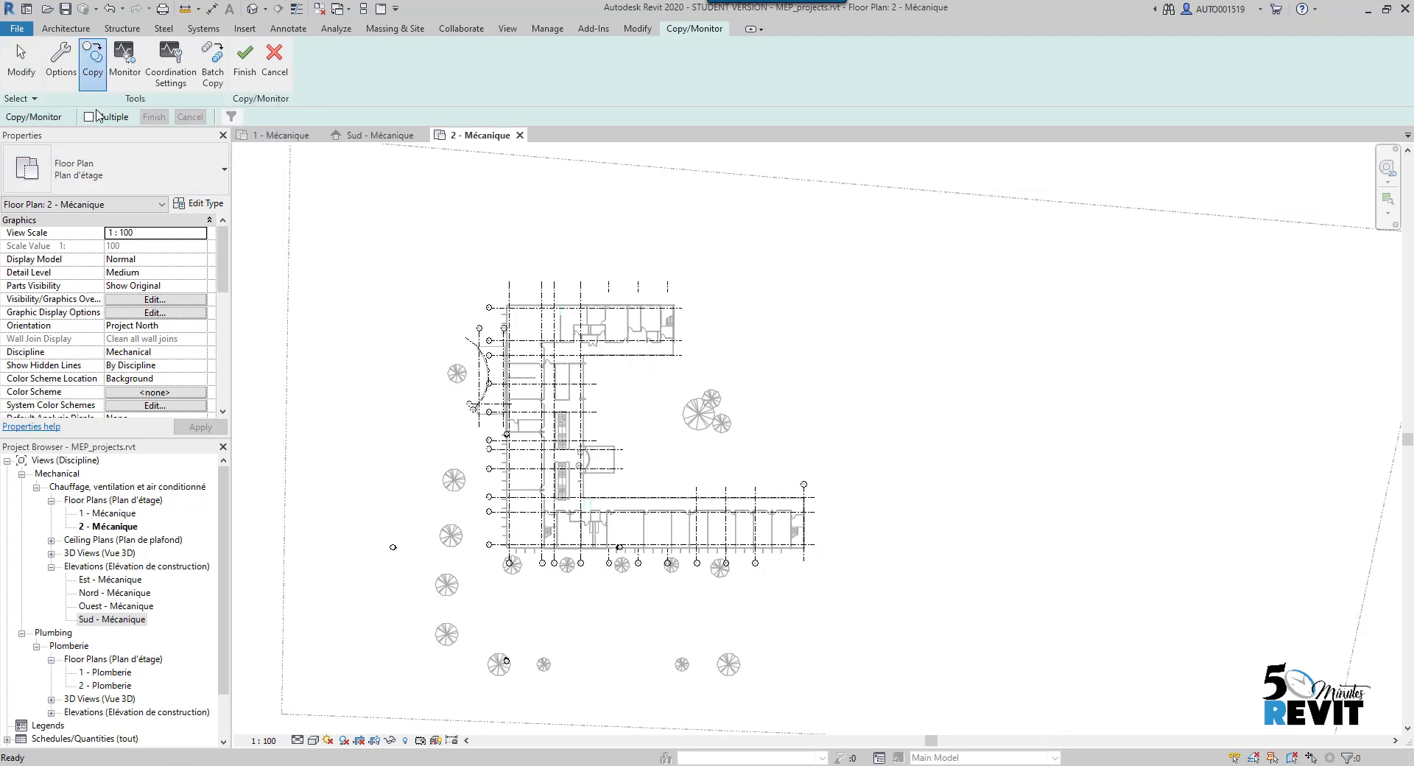
{"action": "left_click", "coordinate": [89, 118]}
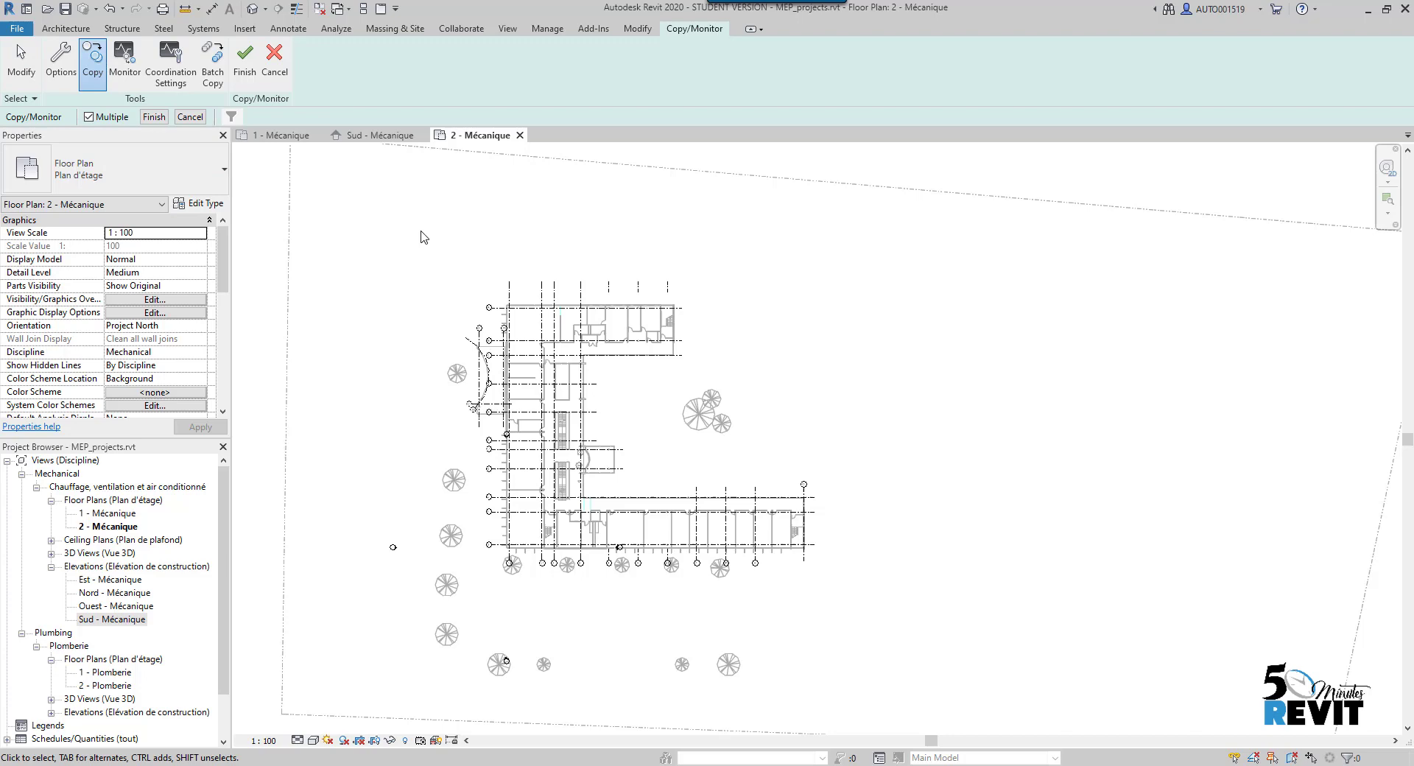
{"action": "left_click_drag", "start_coordinate": [406, 223], "coordinate": [915, 614]}
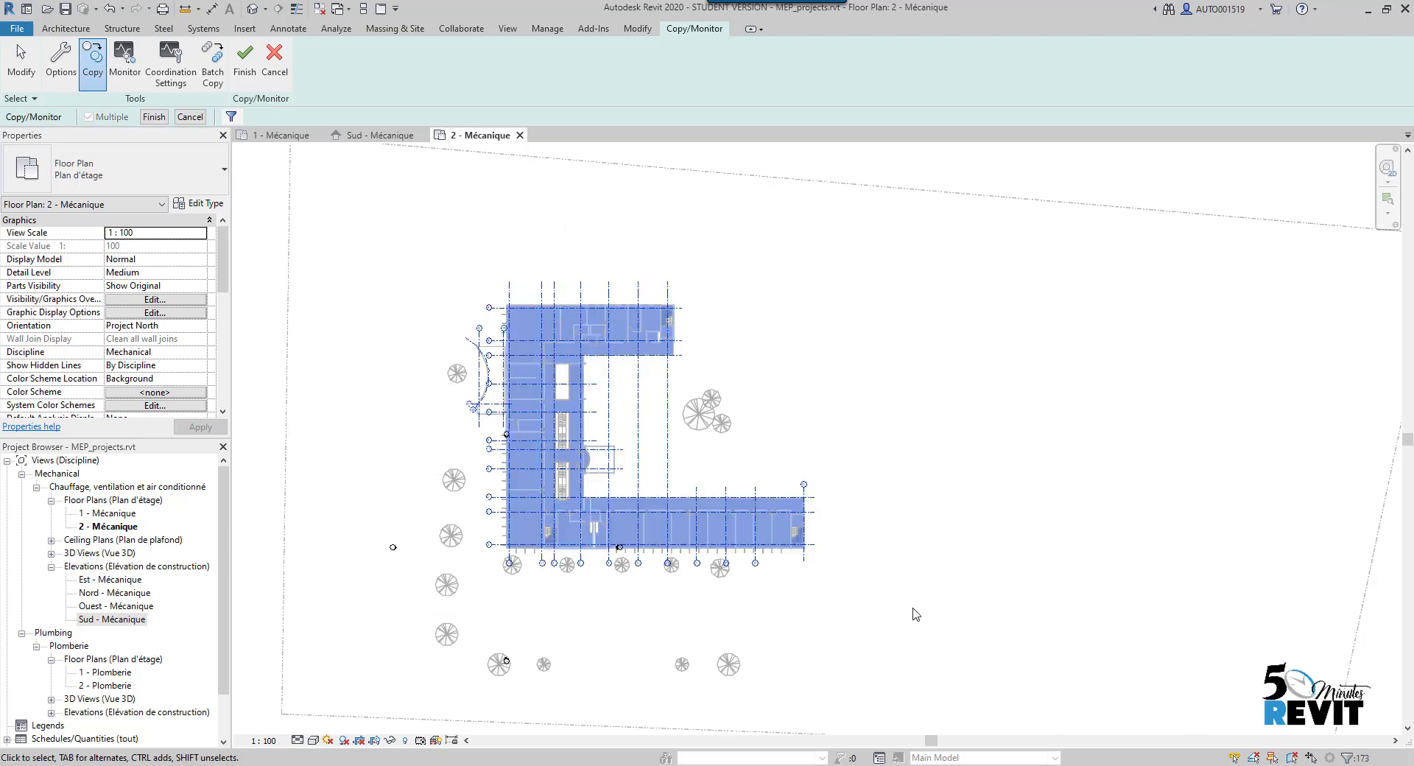
{"action": "left_click", "coordinate": [230, 116]}
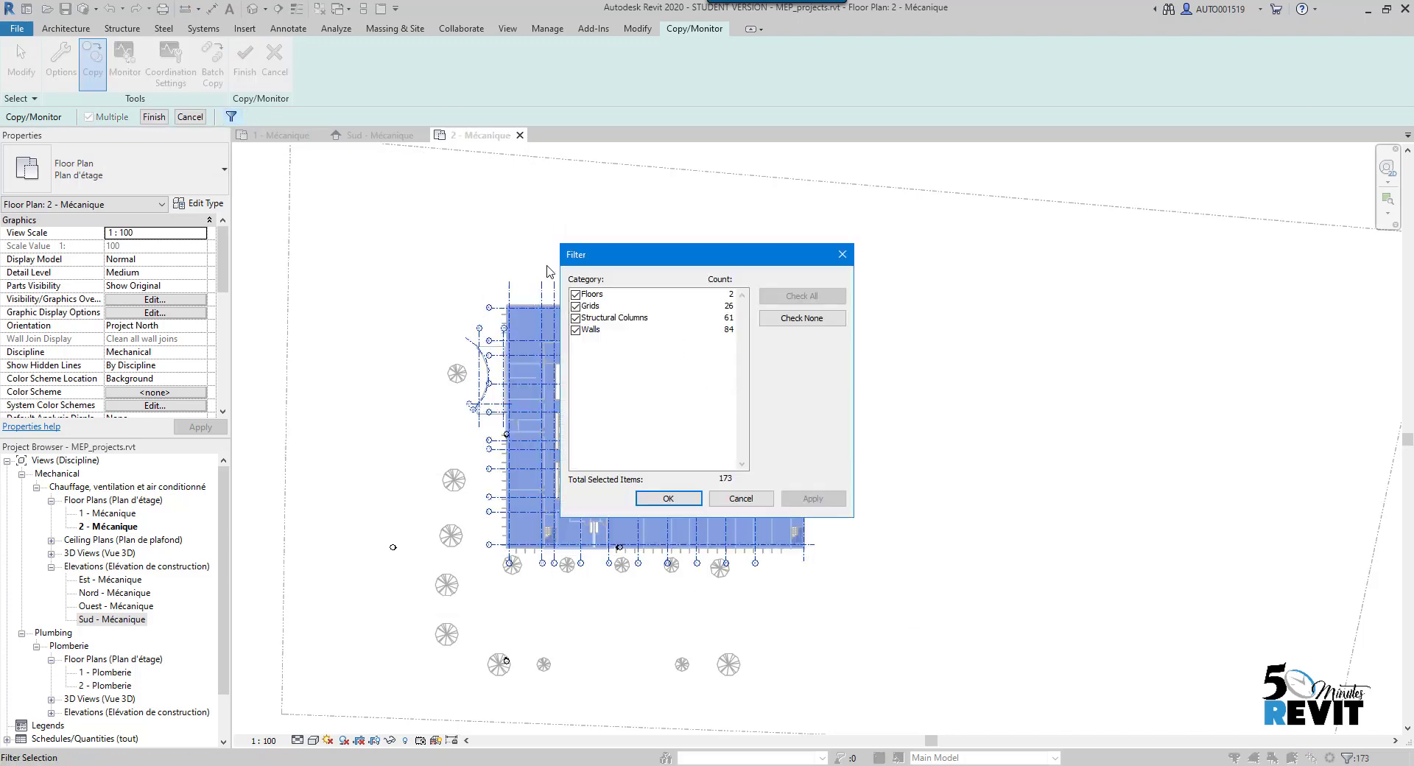
{"action": "left_click", "coordinate": [803, 319]}
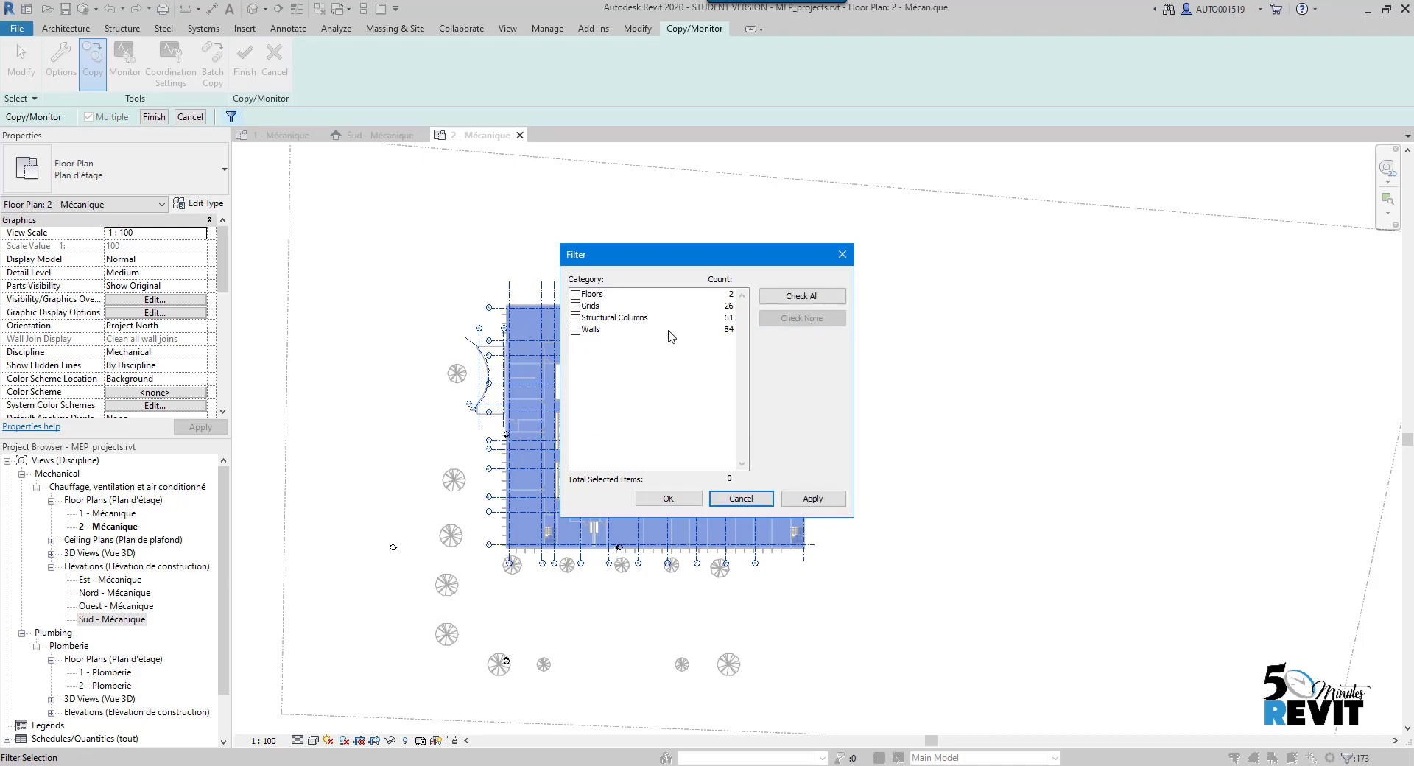
{"action": "left_click", "coordinate": [576, 306]}
{"action": "left_click", "coordinate": [660, 499]}
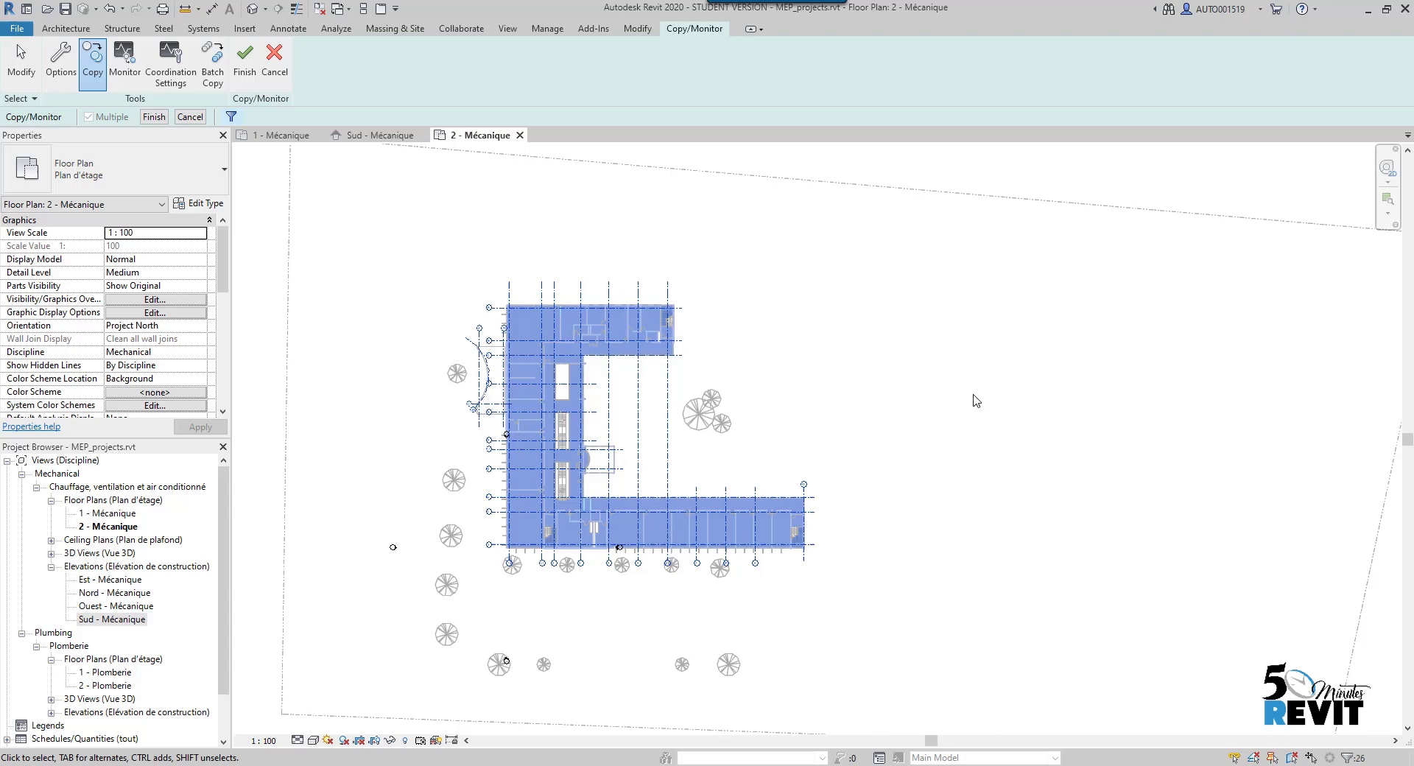
{"action": "left_click", "coordinate": [155, 118]}
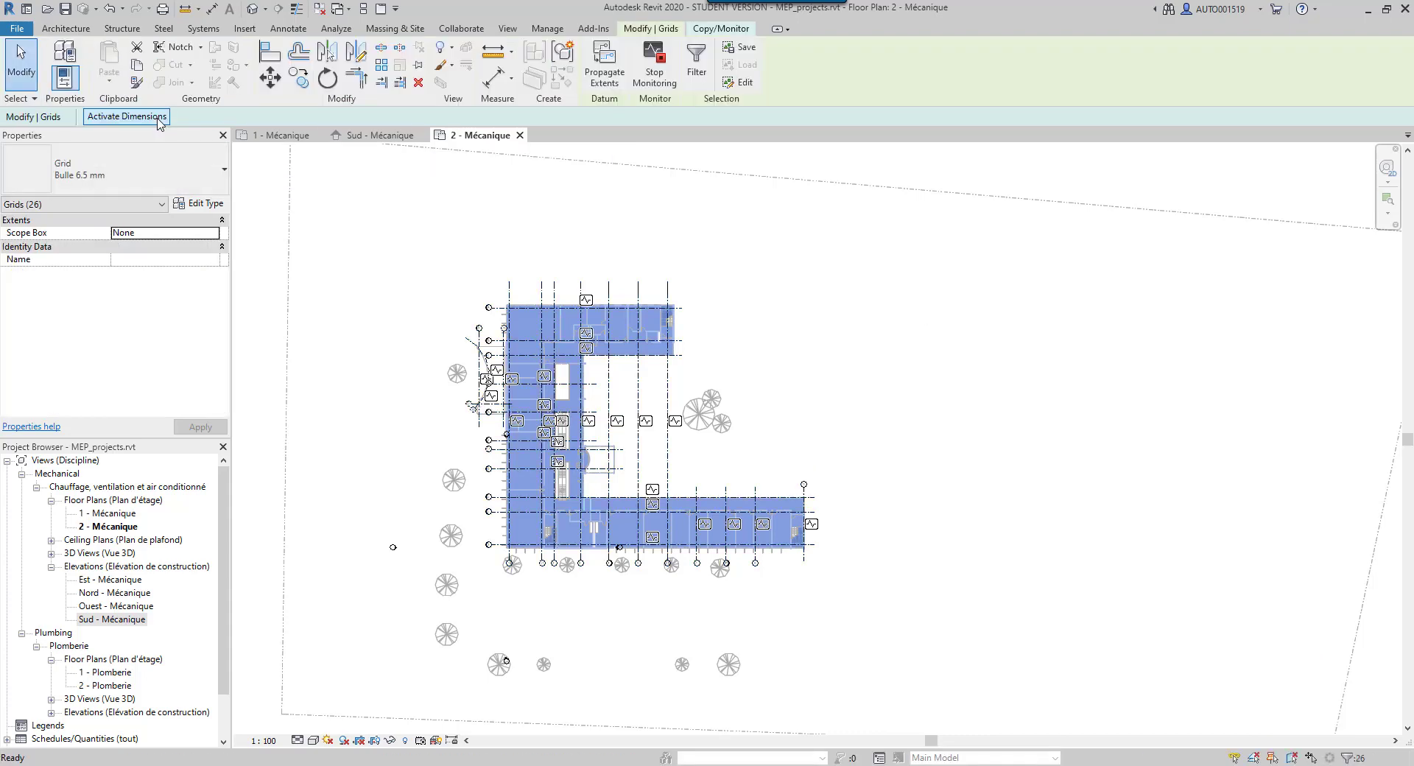
{"action": "left_click", "coordinate": [722, 29]}
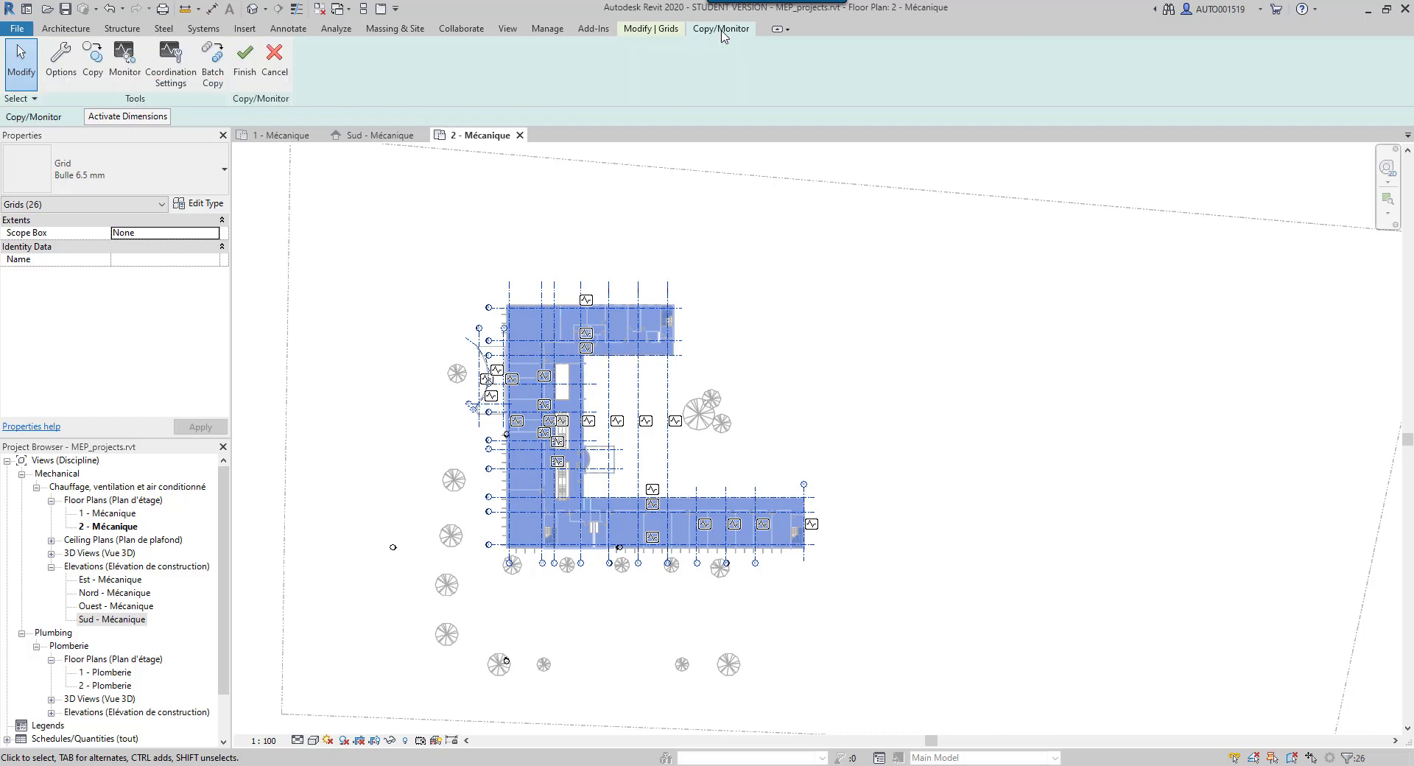
{"action": "left_click", "coordinate": [241, 70]}
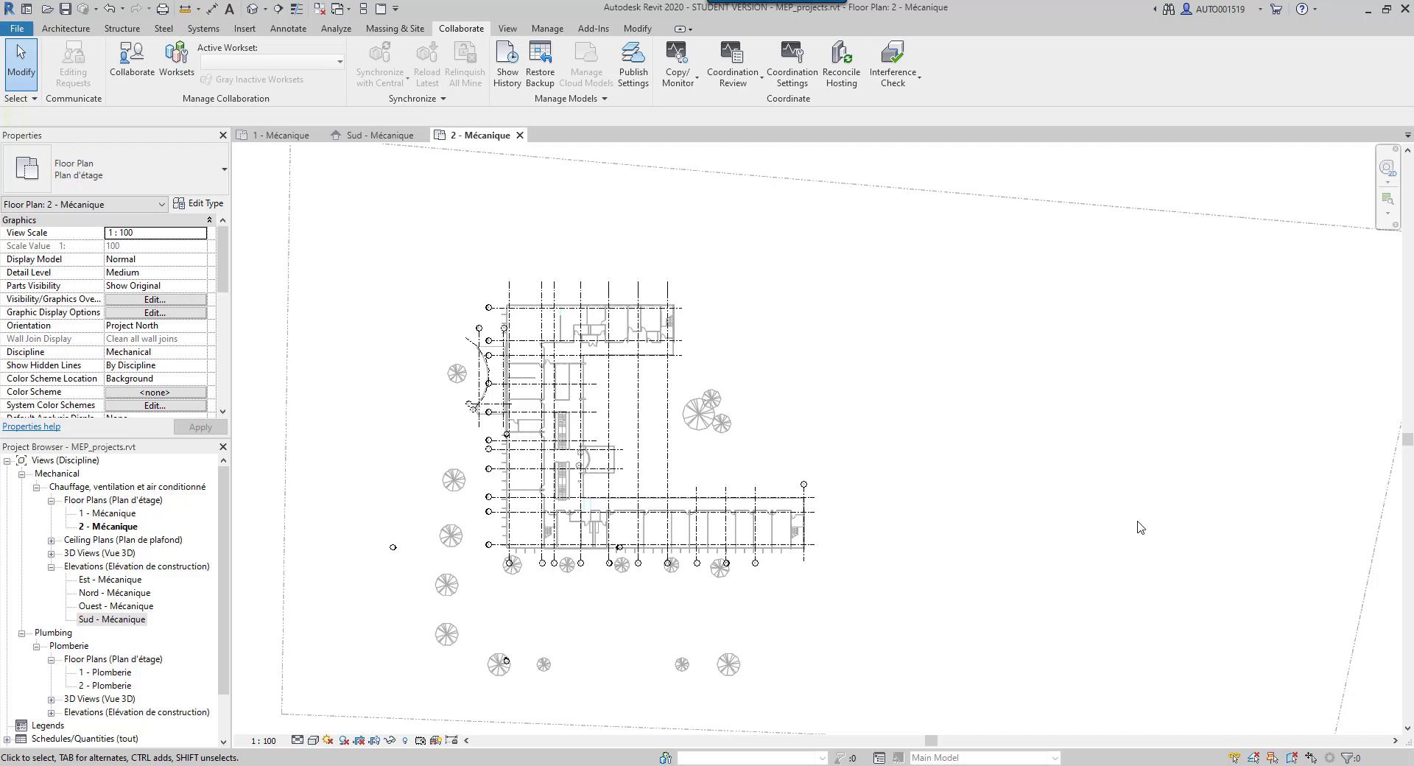
Step: Hide Arch Link Model.rvt in this view's Visibility/Graphics Revit Links settings
{"action": "key", "text": "v"}
{"action": "key", "text": "g"}
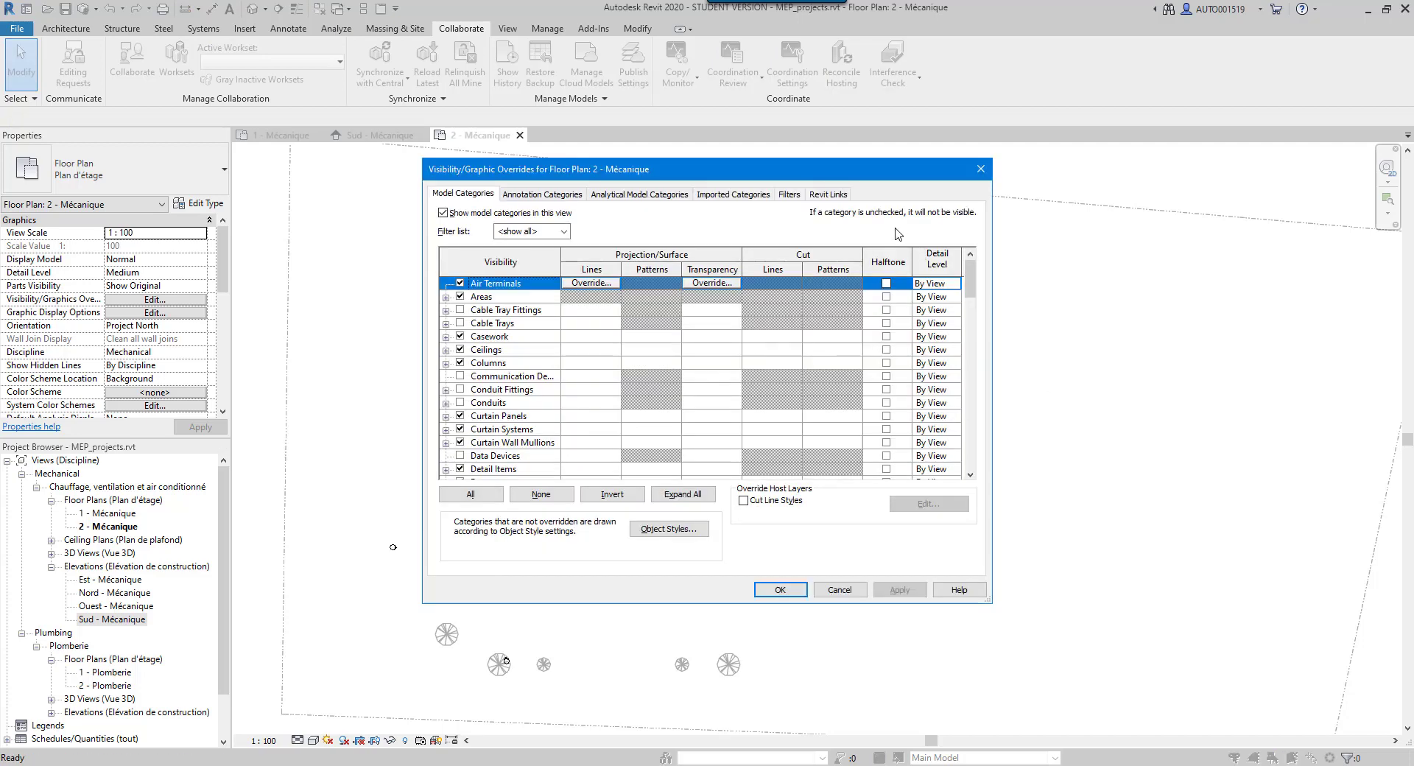
{"action": "left_click", "coordinate": [828, 195]}
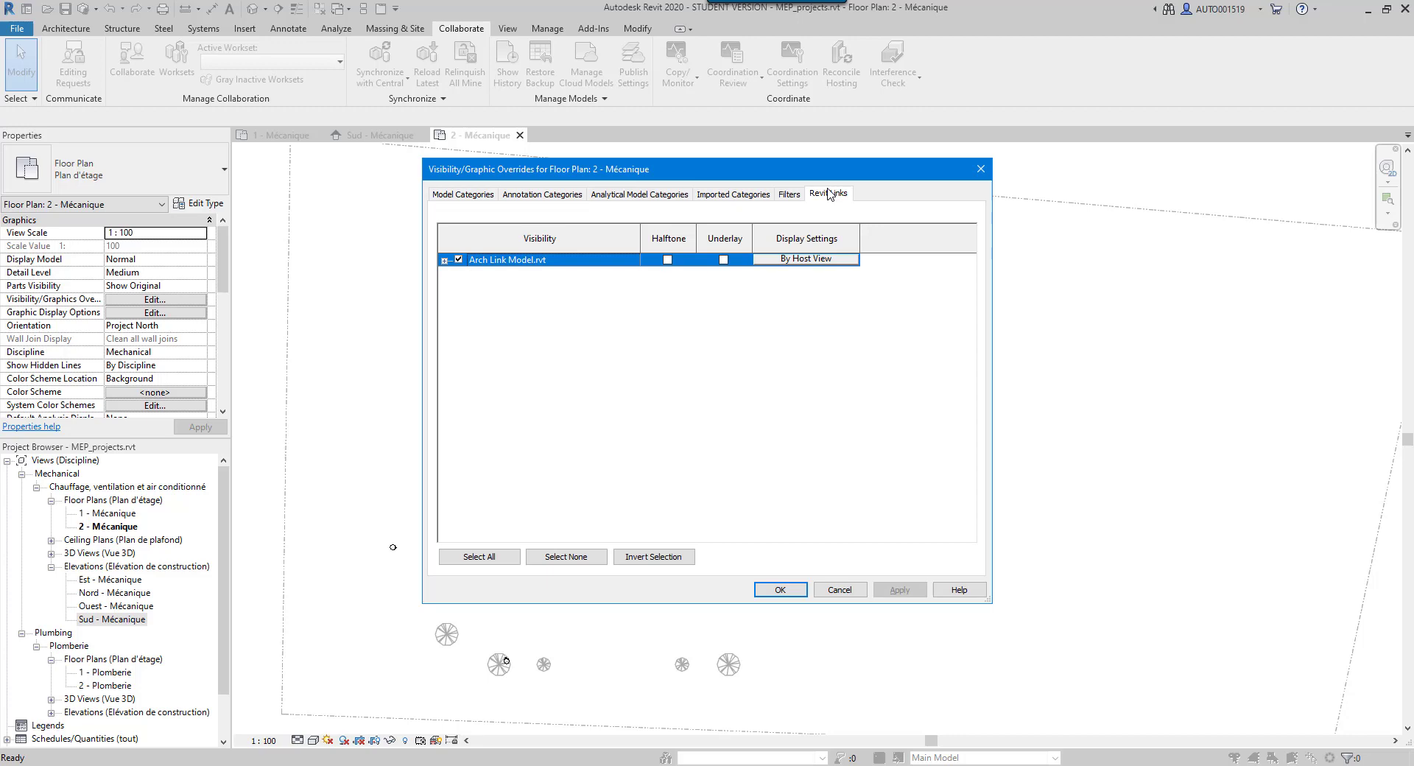
{"action": "left_click", "coordinate": [458, 259]}
{"action": "left_click", "coordinate": [780, 590]}
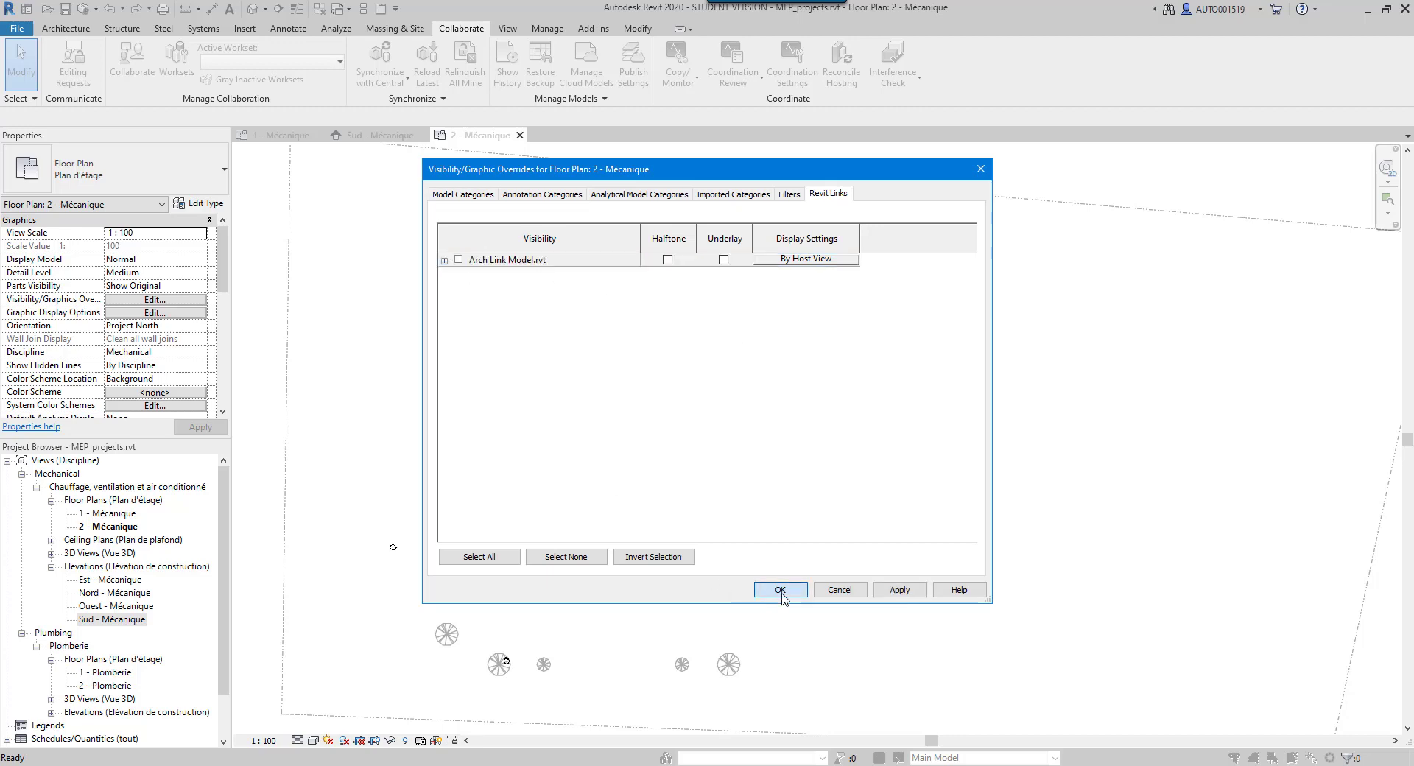
Step: Check the monitoring on copied grid F.1, then switch to the 1 - Mécanique floor plan
{"action": "scroll", "coordinate": [511, 461], "scroll_direction": "up", "scroll_amount": 4}
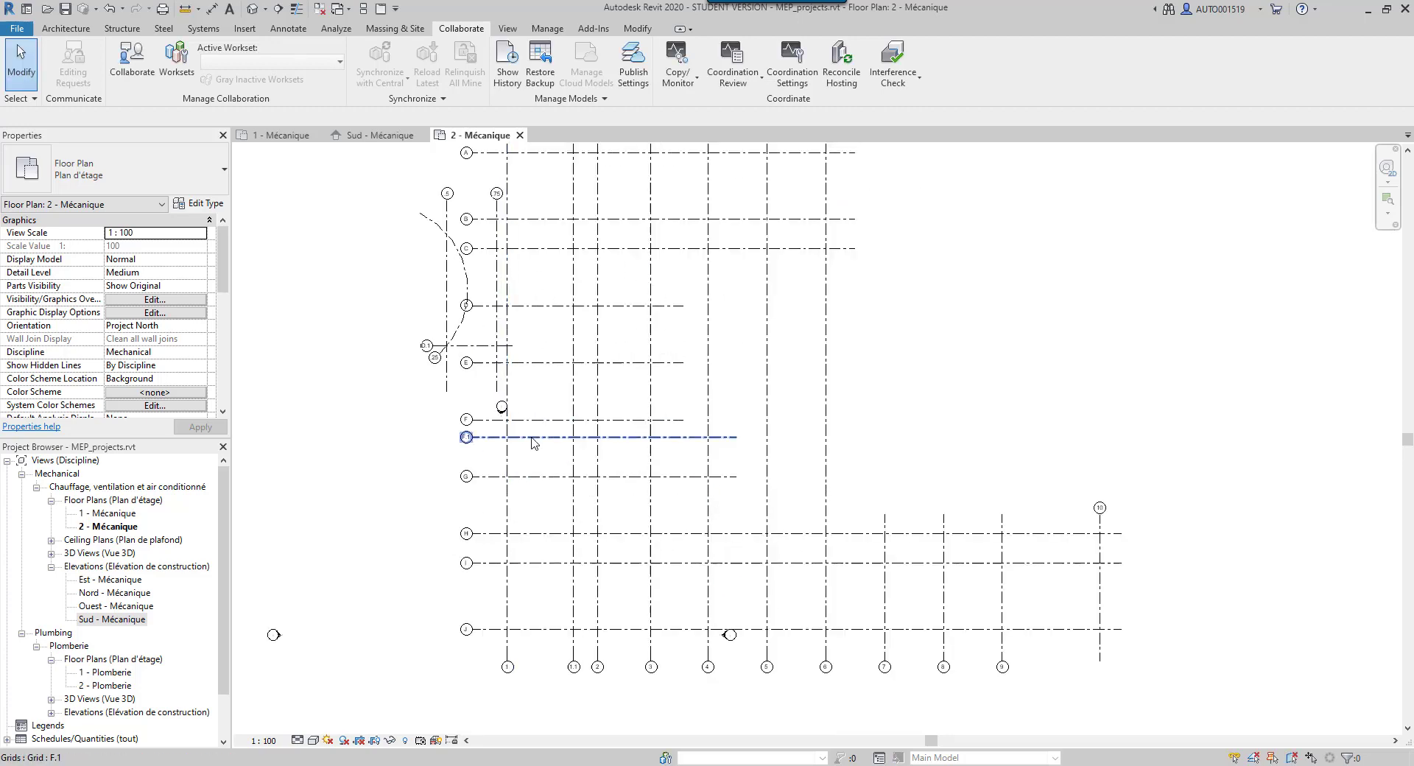
{"action": "left_click", "coordinate": [532, 439]}
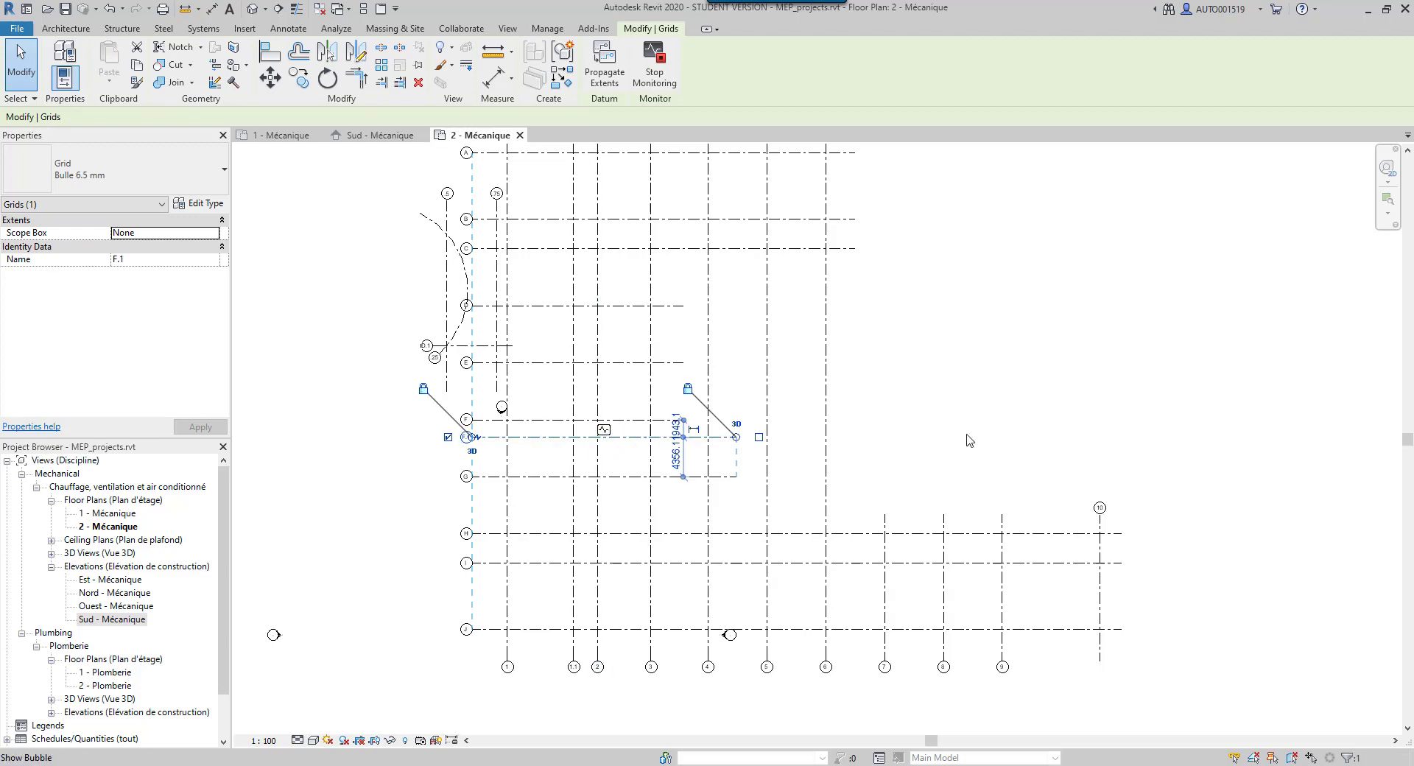
{"action": "left_click", "coordinate": [1010, 433]}
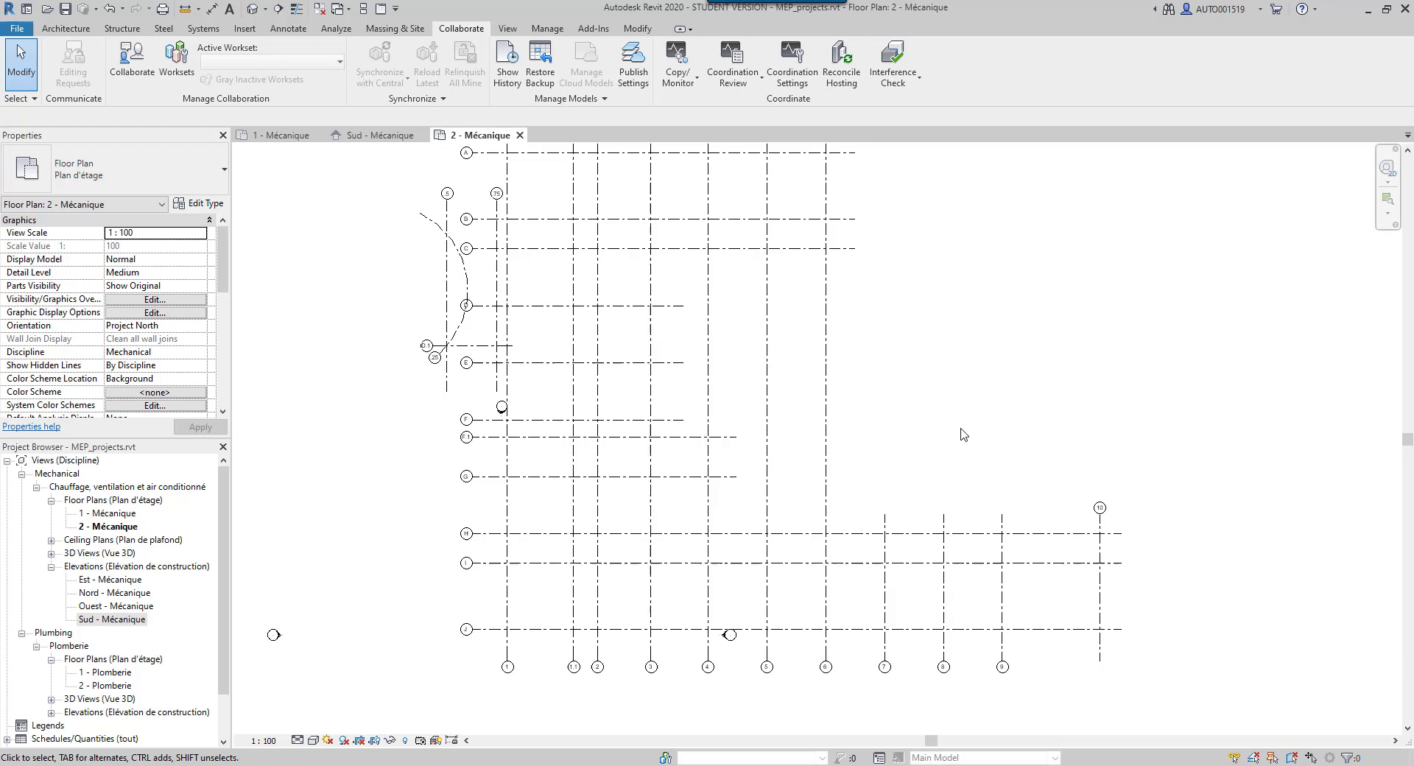
{"action": "double_click", "coordinate": [117, 515]}
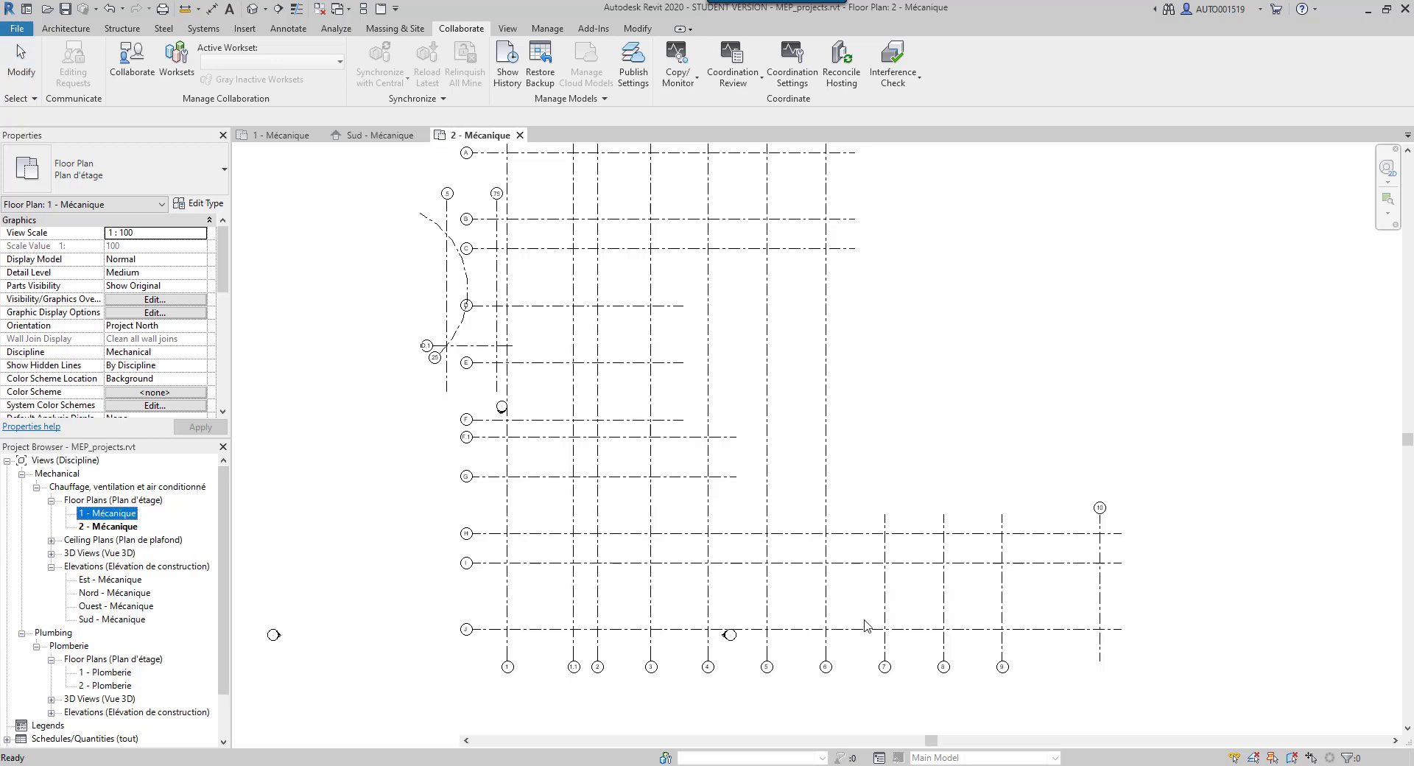
{"action": "scroll", "coordinate": [549, 516], "scroll_direction": "up", "scroll_amount": 2}
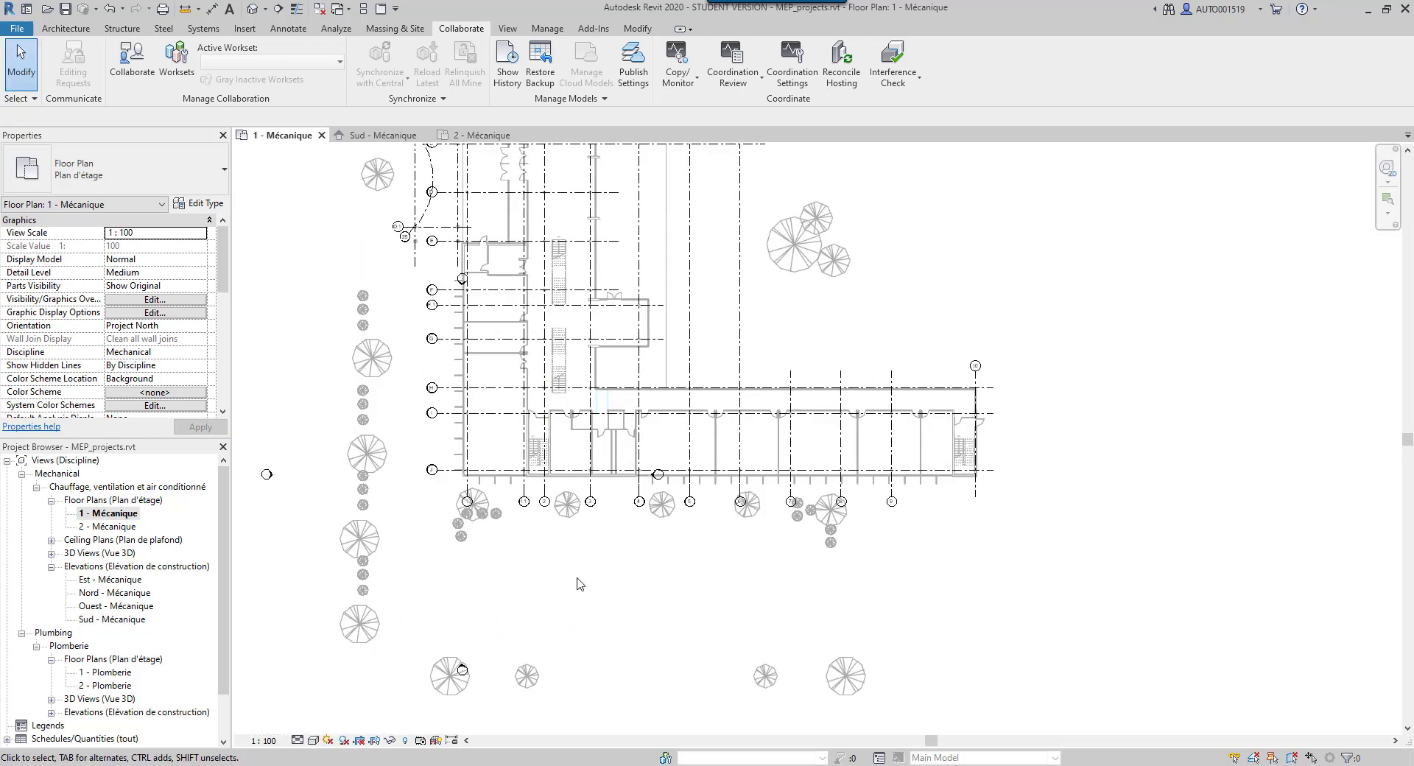